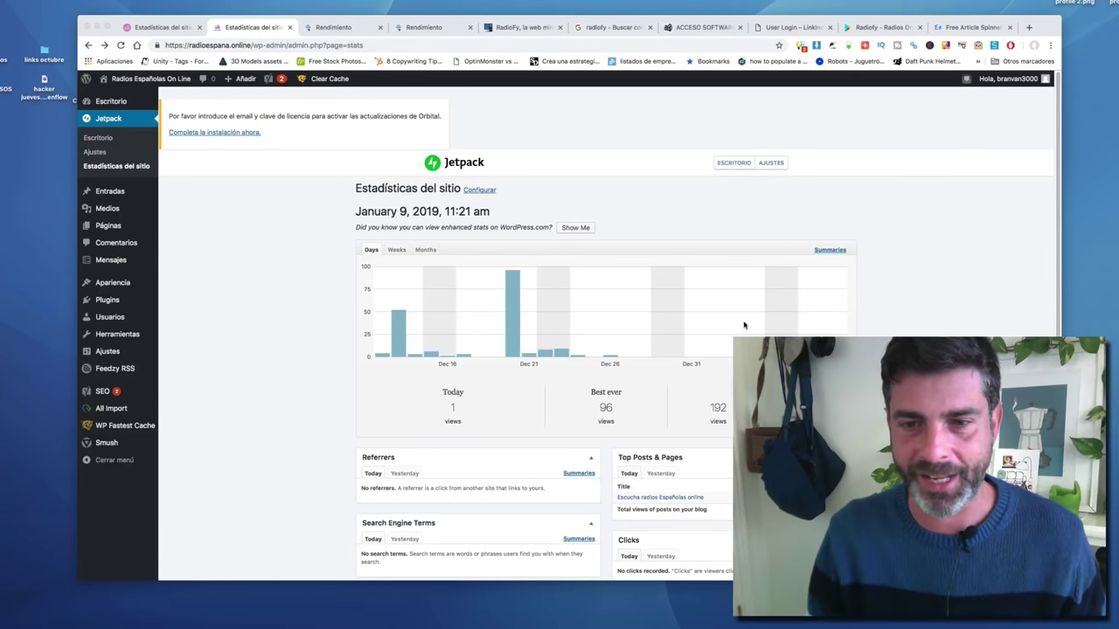
# Open the public home pages of radioespana.online and radiofy.online from their WordPress dashboards, reloading the suspended RadioFy statistics page
pyautogui.click(779, 121)
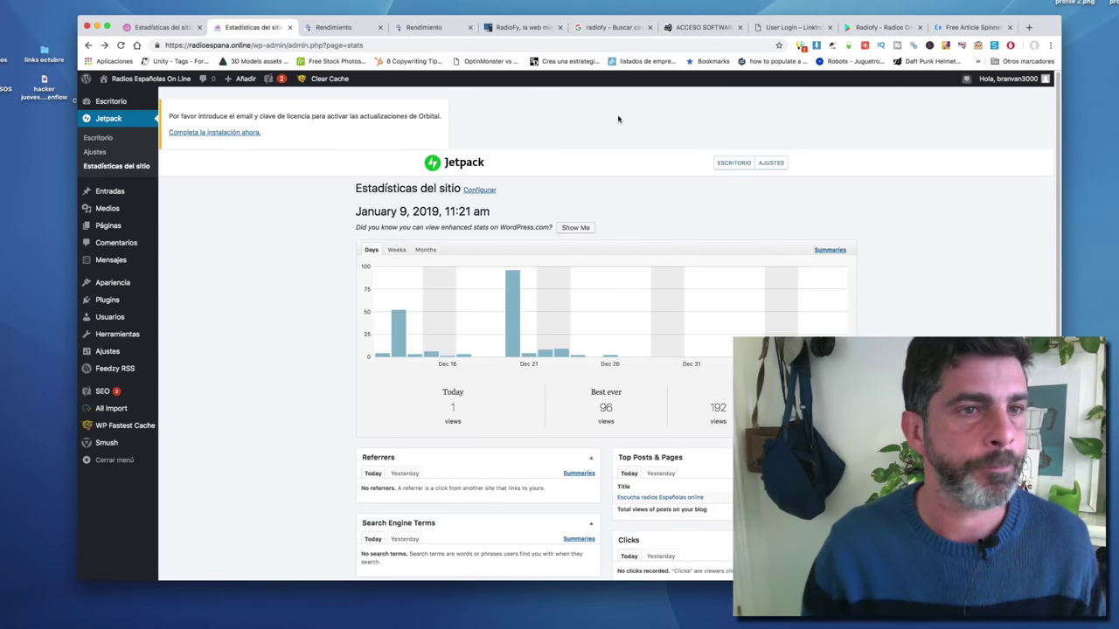
pyautogui.click(151, 79)
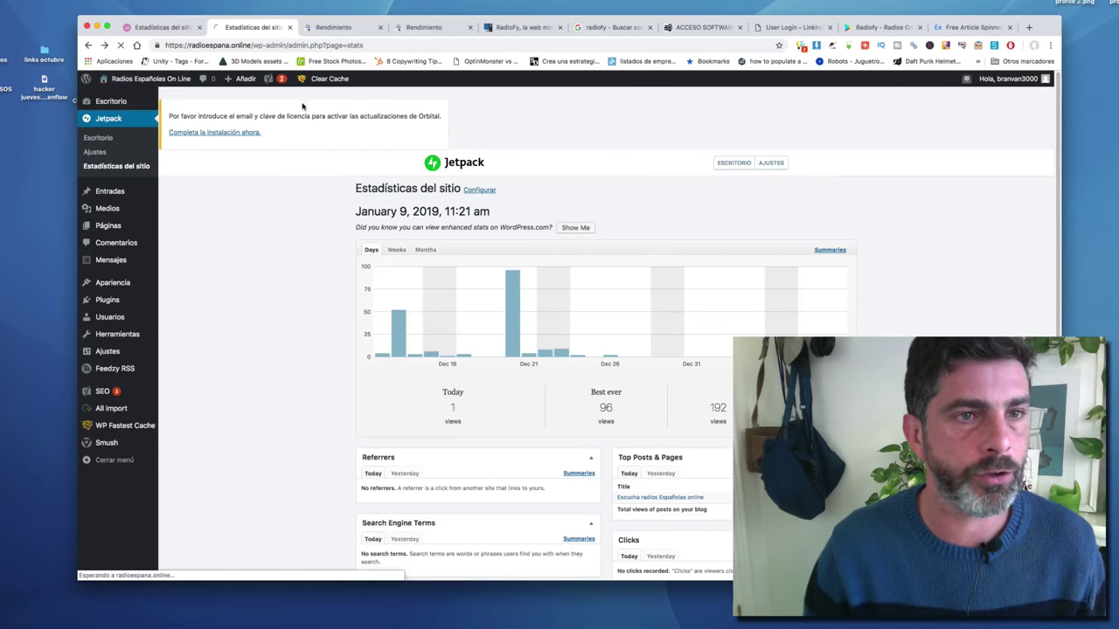
pyautogui.click(162, 29)
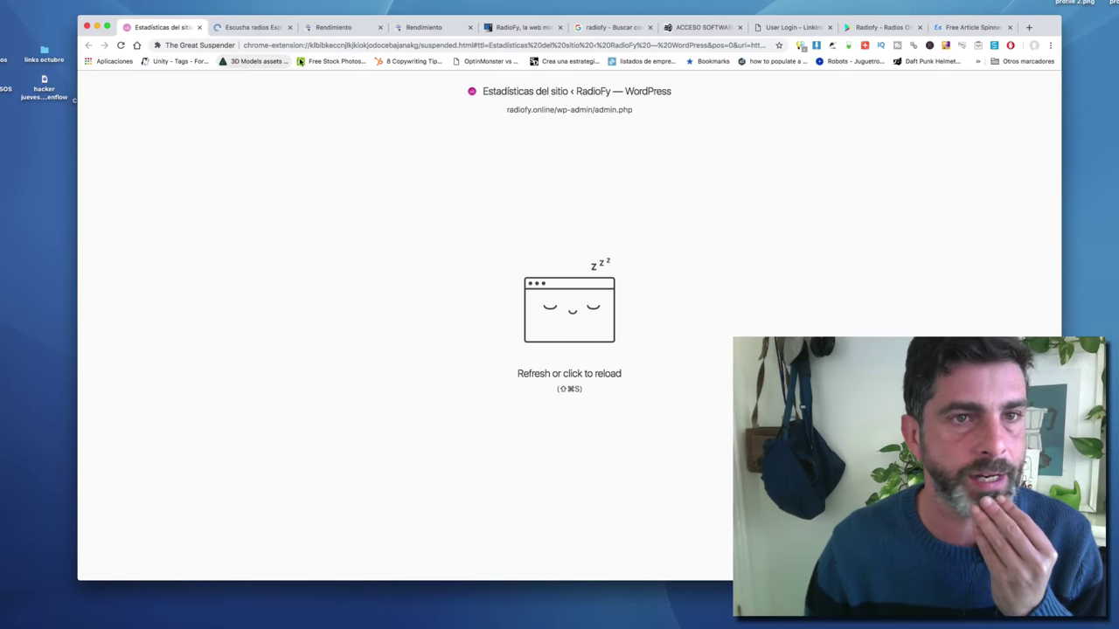
pyautogui.click(455, 171)
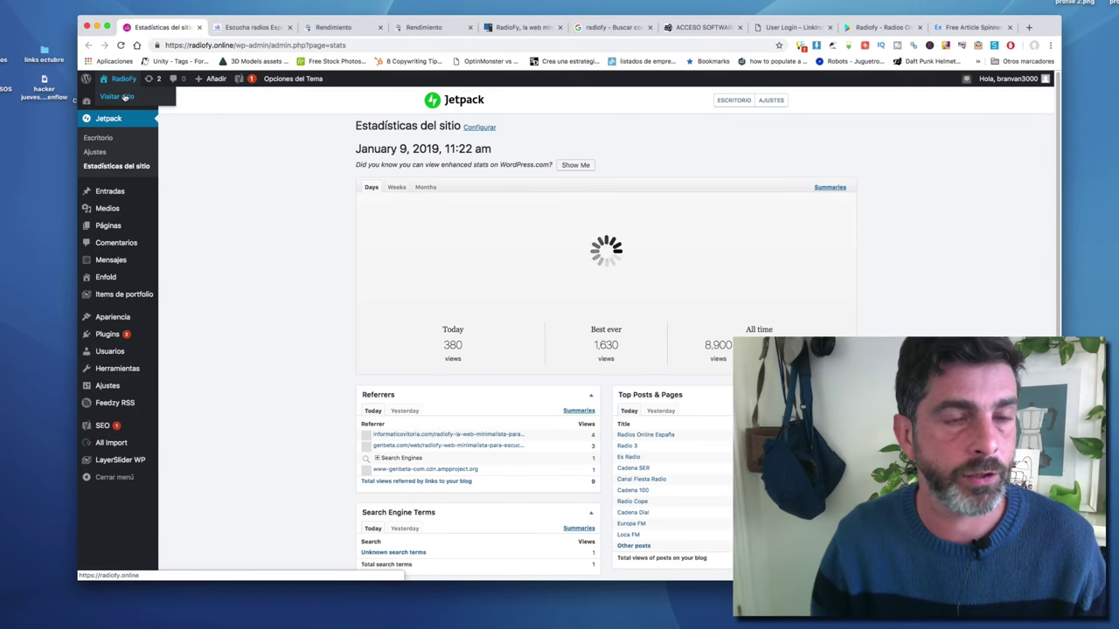
pyautogui.click(122, 97)
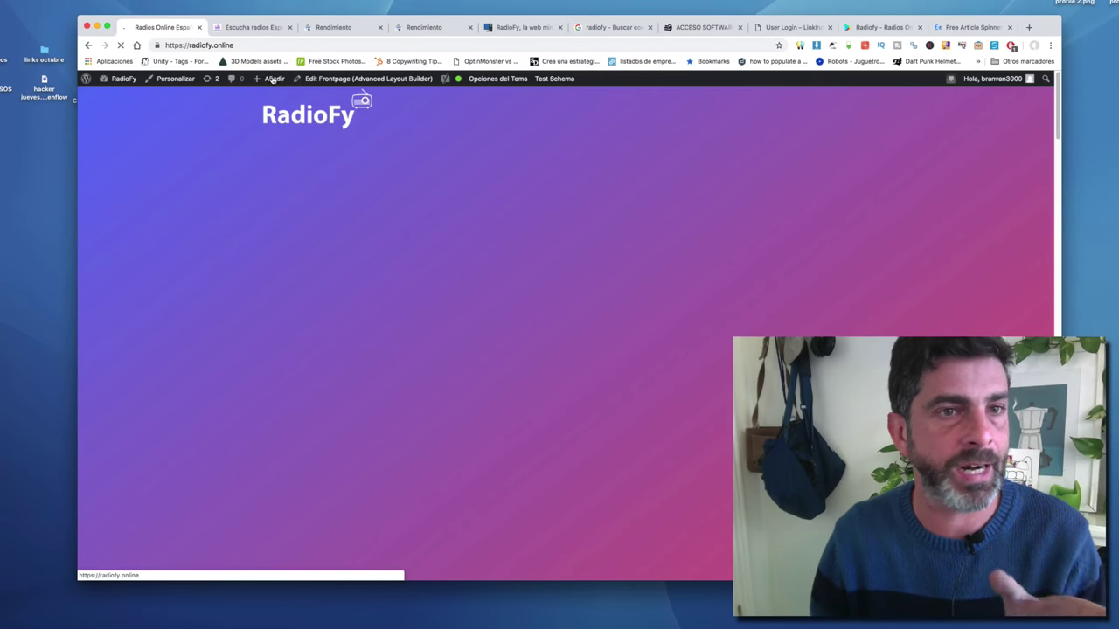
# Compare the two sites' home pages and look through the station listings on radioespana.online
pyautogui.click(253, 28)
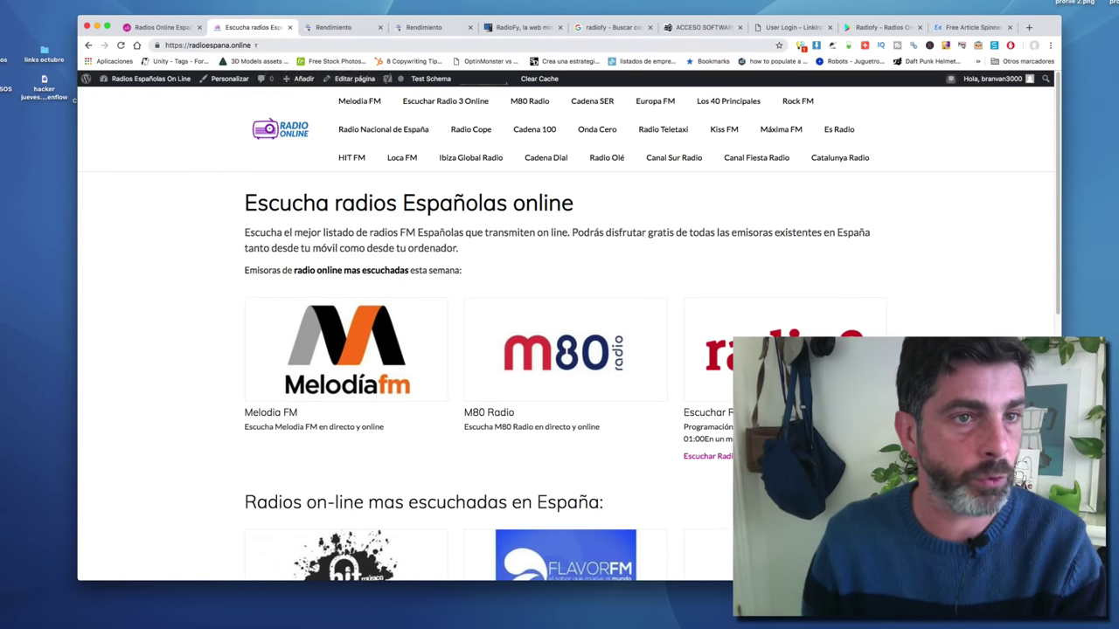
pyautogui.click(162, 28)
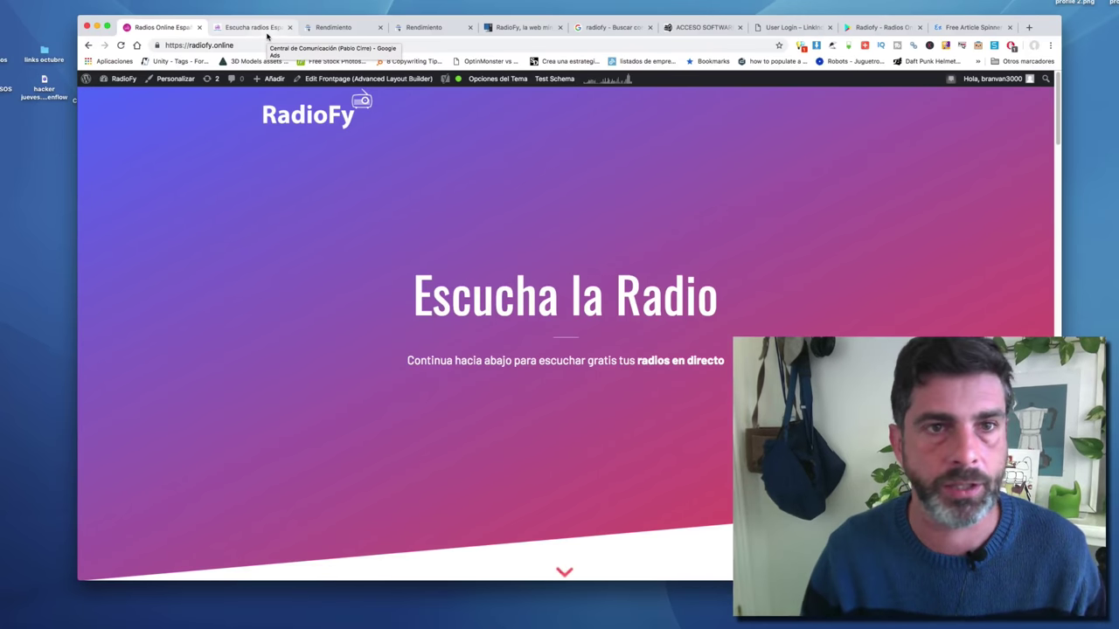
pyautogui.click(266, 30)
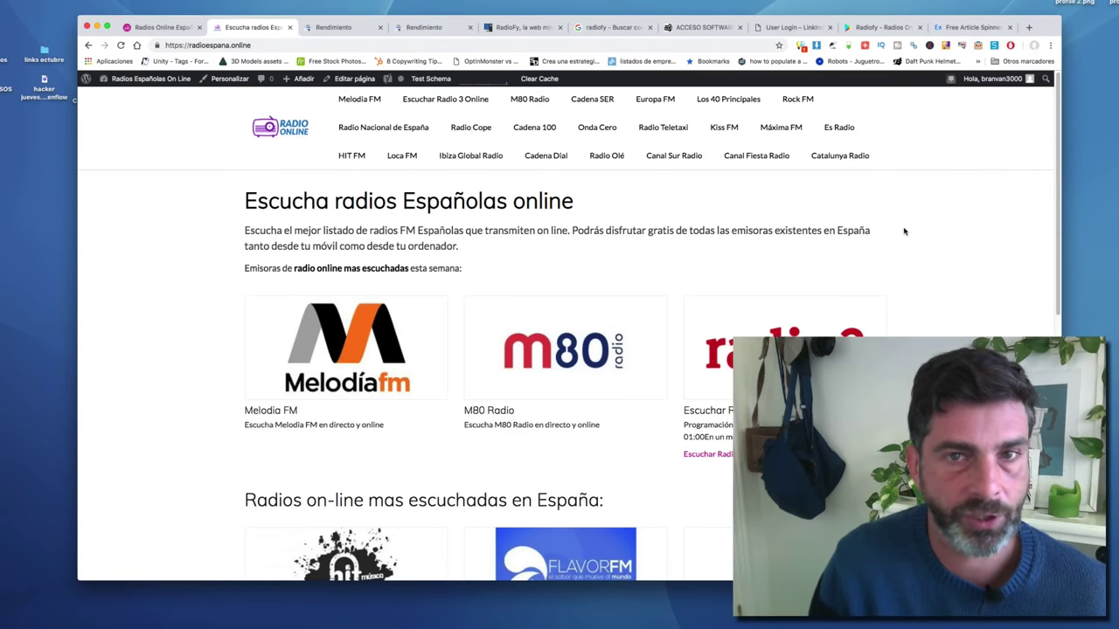
pyautogui.scroll(-2, 905, 232)
pyautogui.scroll(-10, 904, 232)
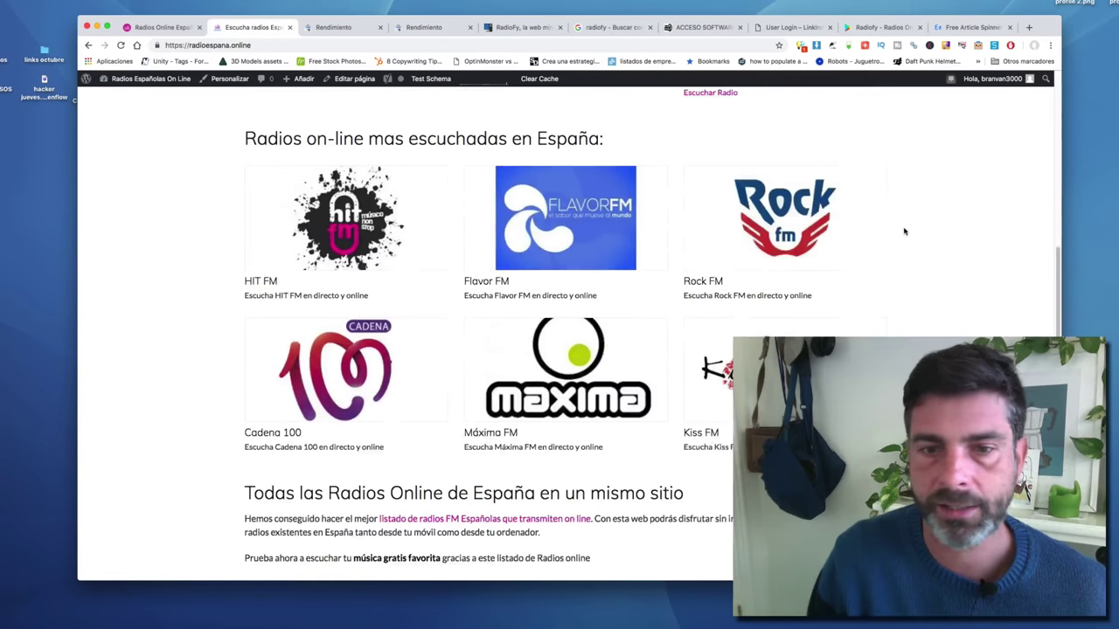
pyautogui.scroll(5, 904, 232)
pyautogui.scroll(8, 904, 231)
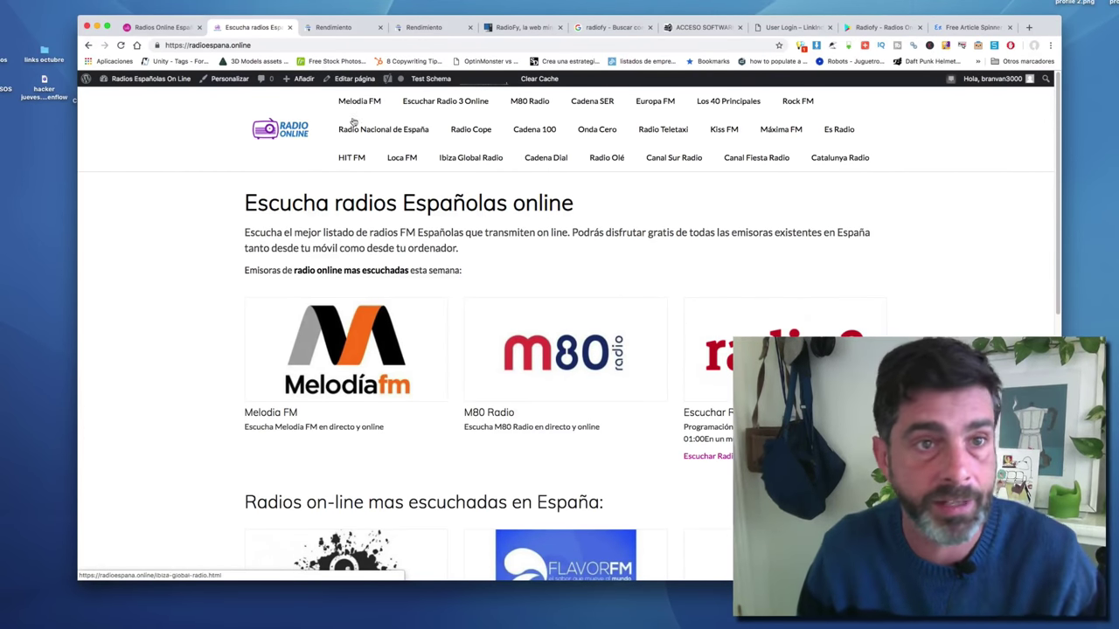
# Look through the station grid on the radiofy.online home page and compare it with the radioespana.online layout
pyautogui.click(173, 33)
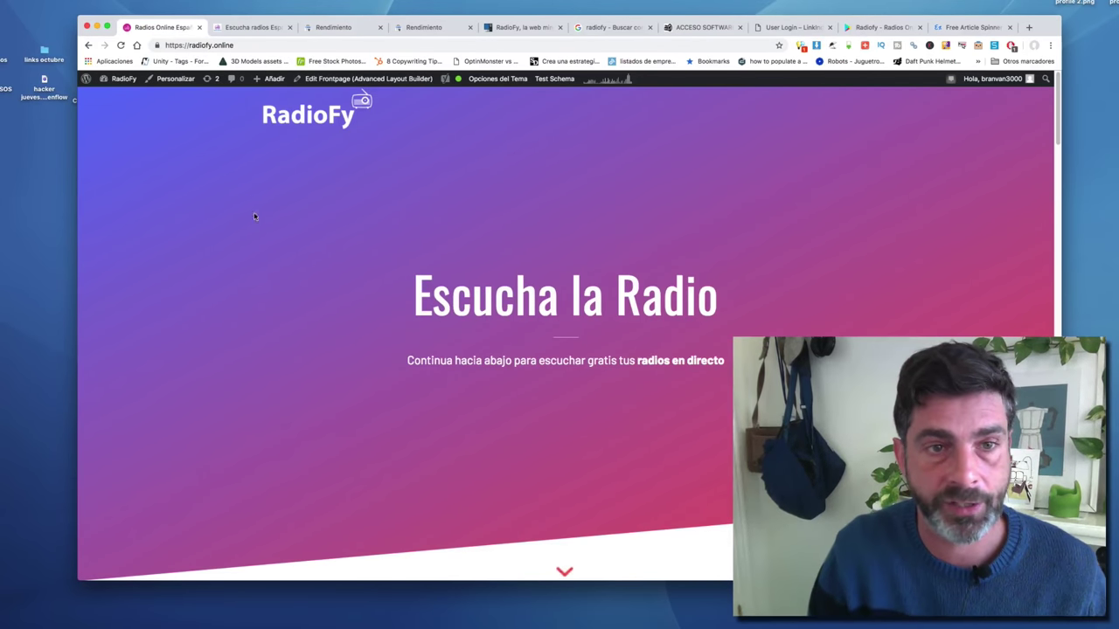
pyautogui.scroll(-15, 255, 217)
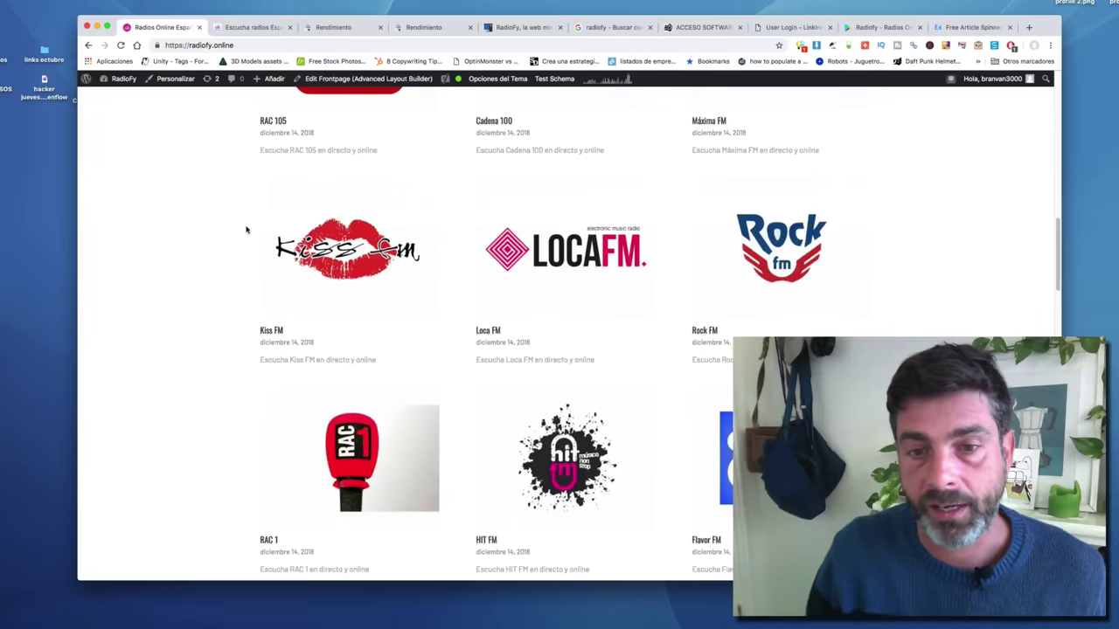
pyautogui.scroll(-9, 246, 230)
pyautogui.scroll(6, 243, 228)
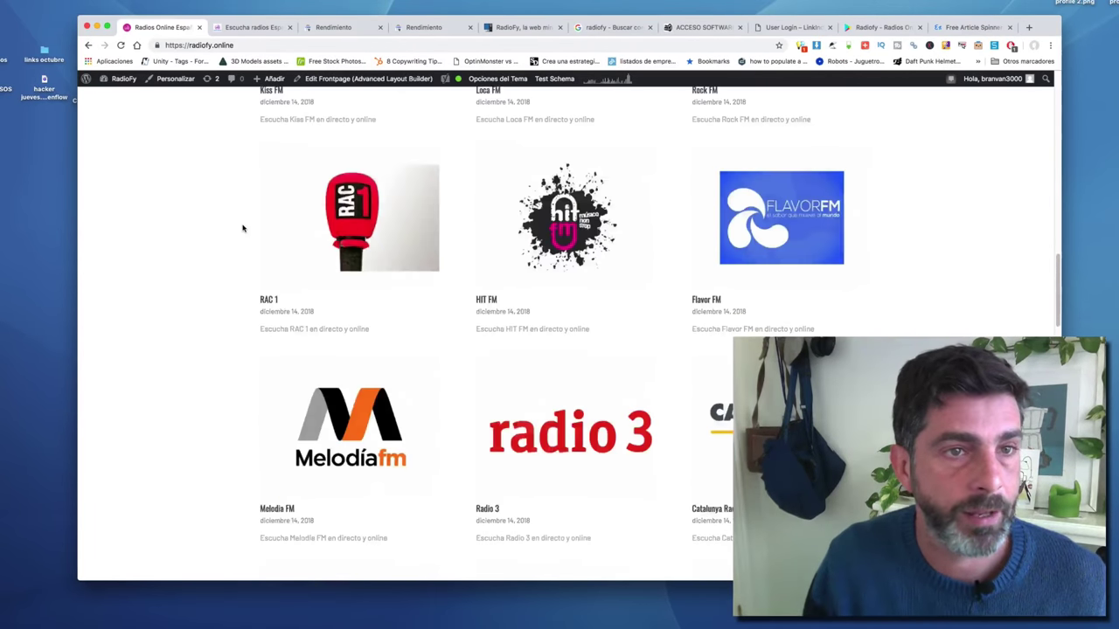
pyautogui.scroll(10, 243, 228)
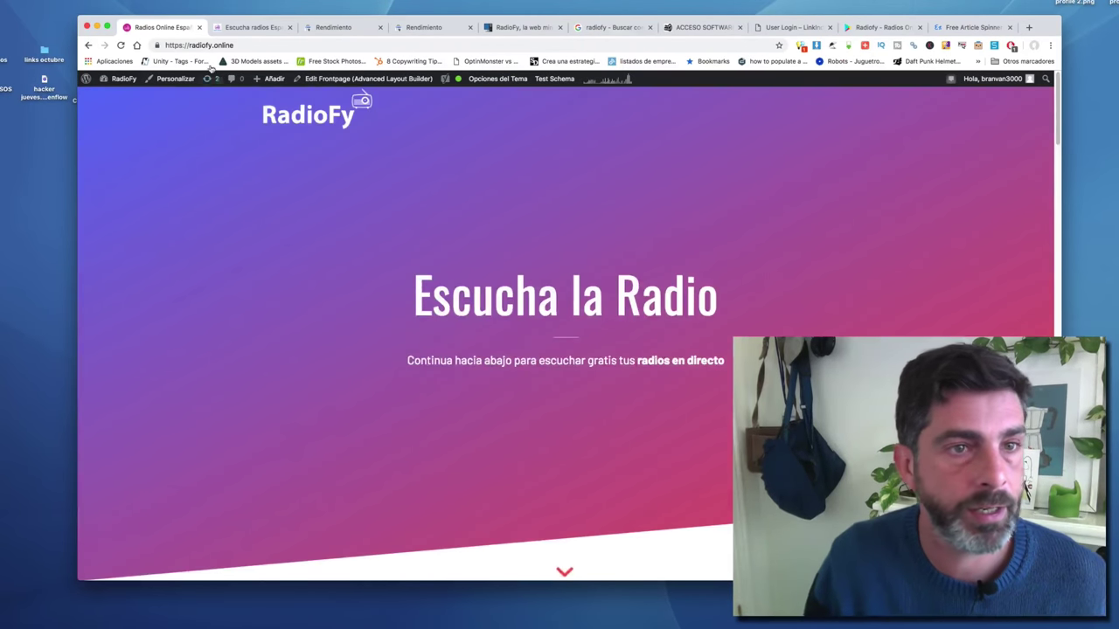
pyautogui.click(234, 31)
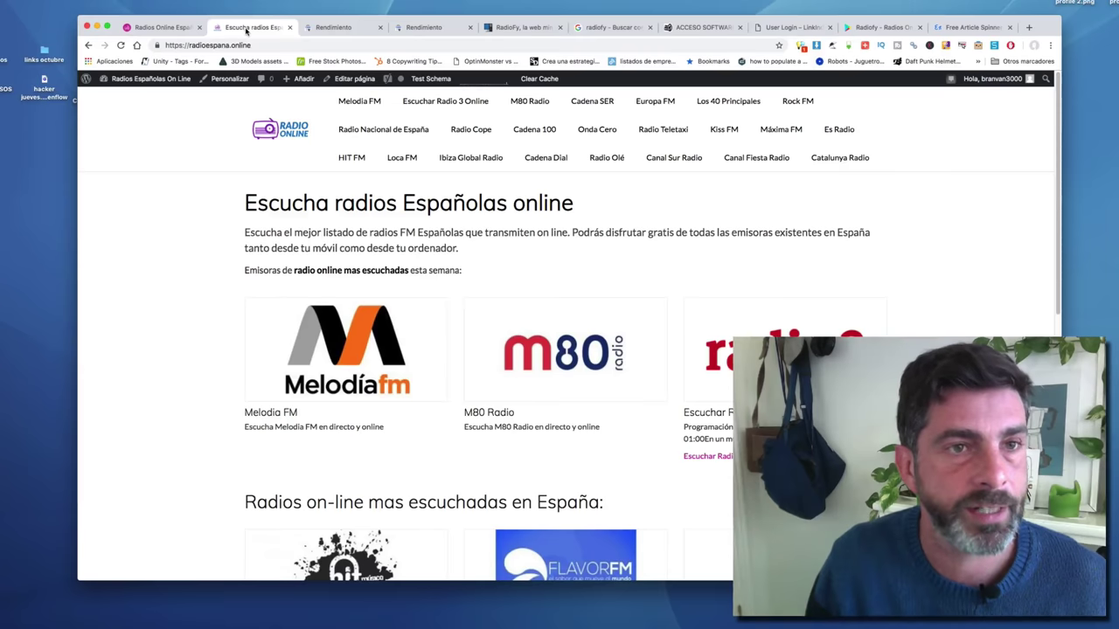
pyautogui.click(162, 27)
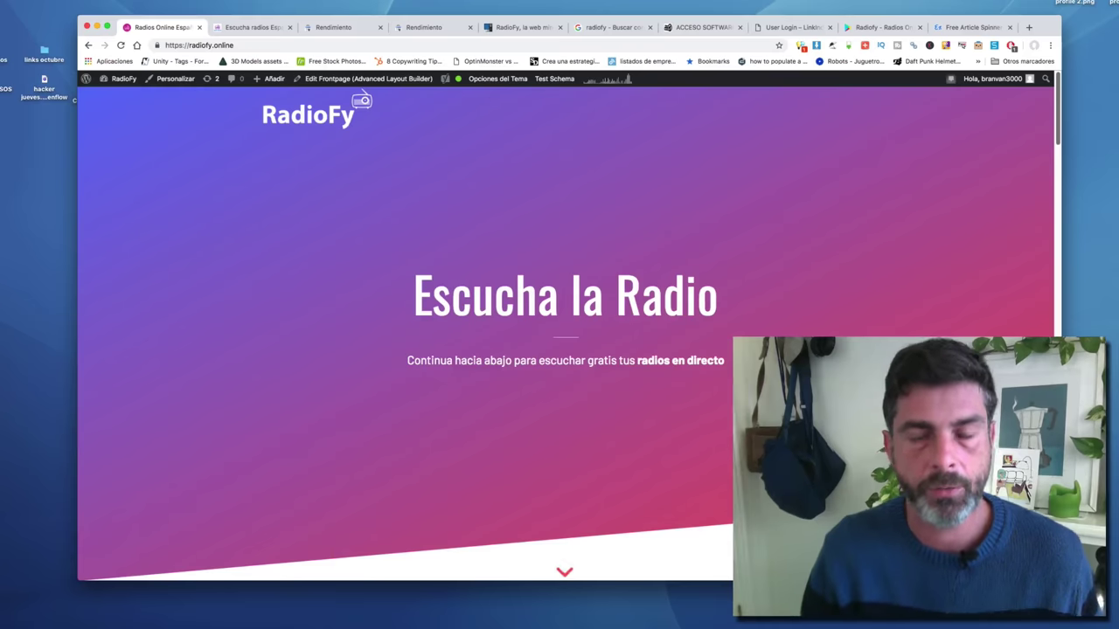
# Inspect RadioFy's mobile station menu with the browser window narrowed to phone width, and widen the window again
pyautogui.moveTo(1048, 579); pyautogui.dragTo(325, 577)
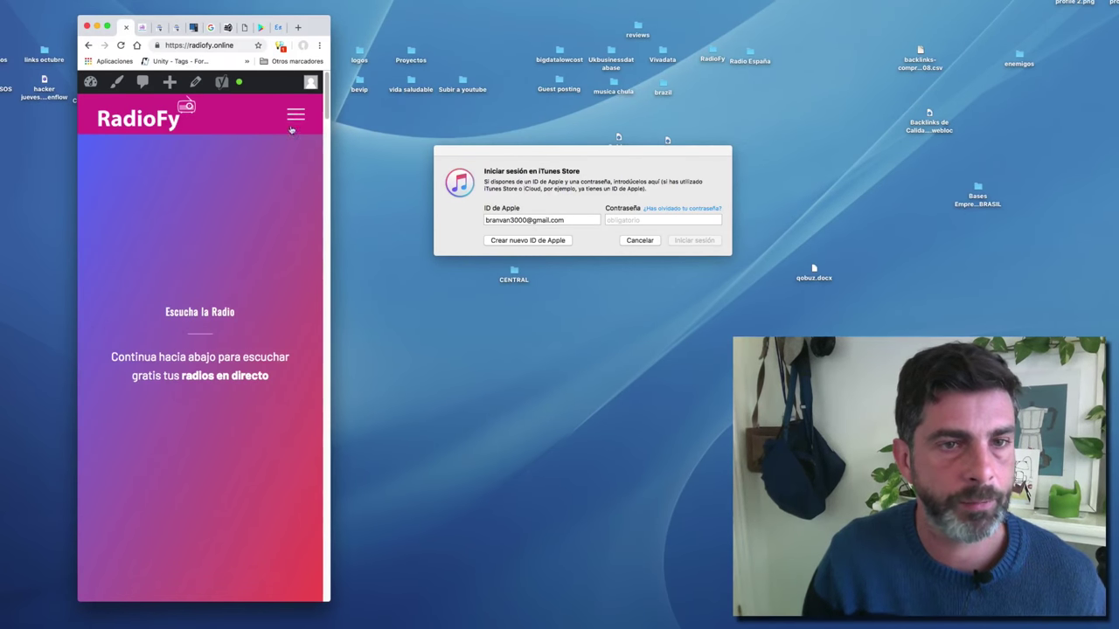
pyautogui.click(296, 115)
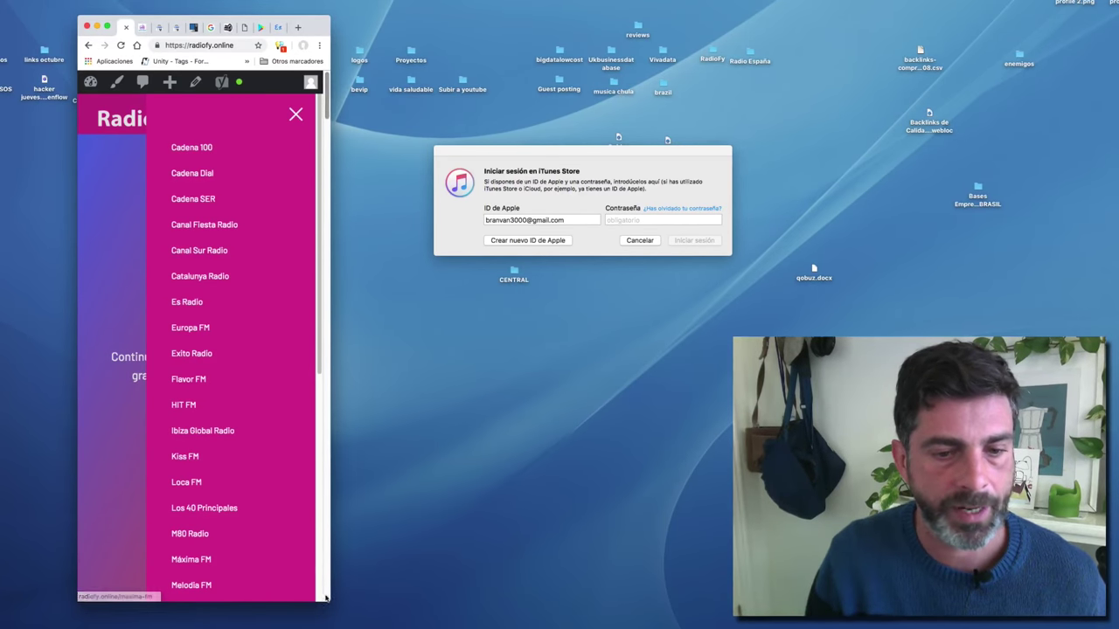
pyautogui.moveTo(327, 602); pyautogui.dragTo(930, 618)
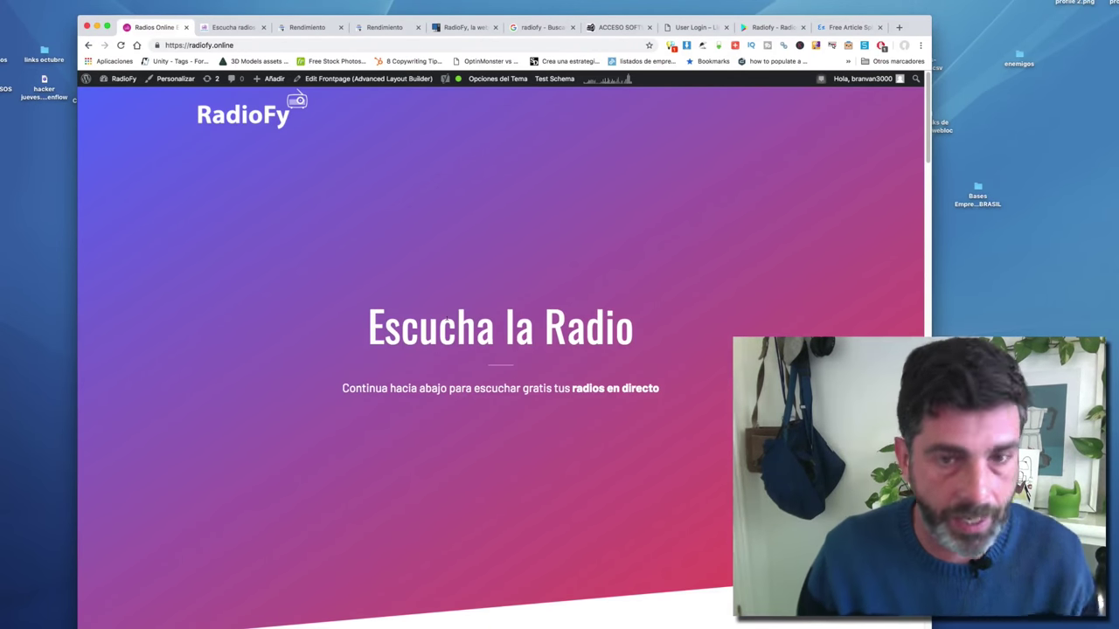
# View the Melodia FM station page from RadioFy's most-listened stations and return to the home page
pyautogui.scroll(-1, 446, 310)
pyautogui.scroll(-3, 444, 309)
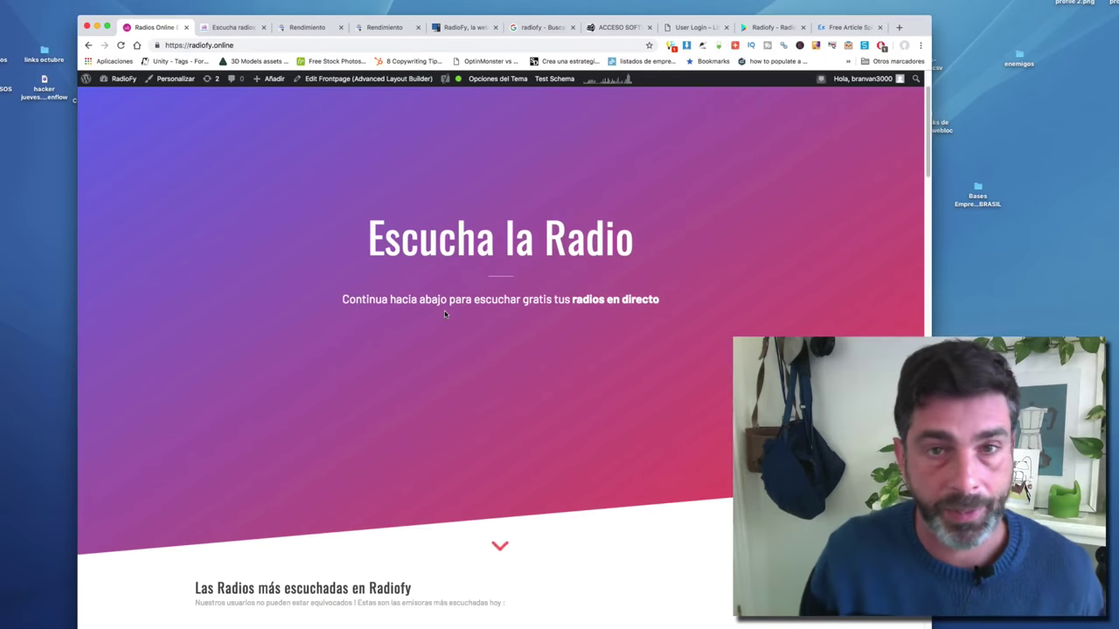
pyautogui.scroll(-9, 445, 313)
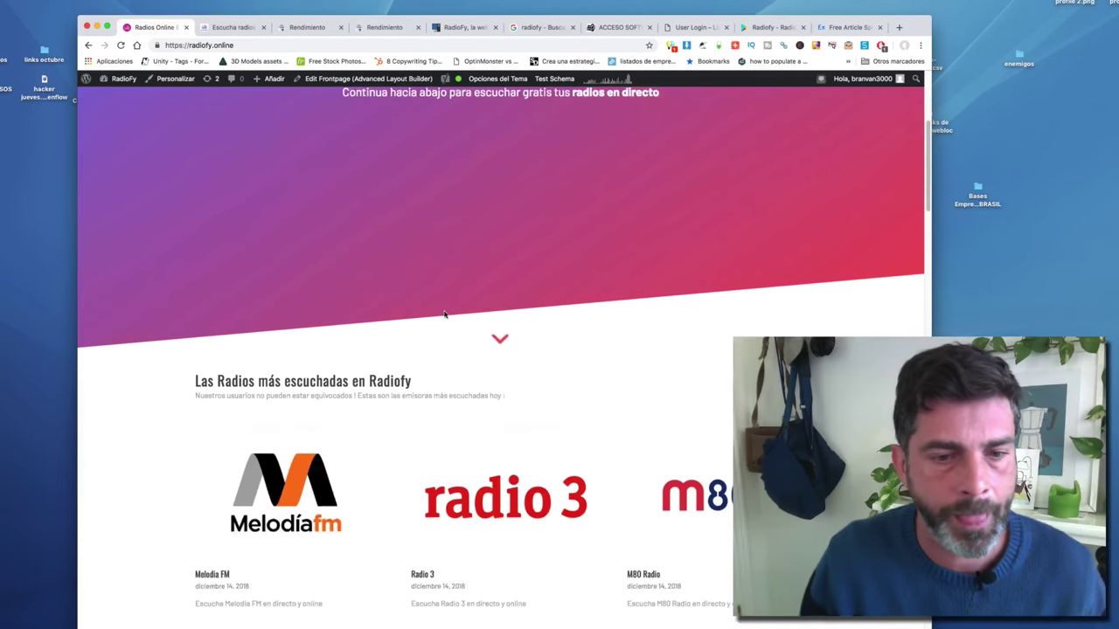
pyautogui.click(288, 447)
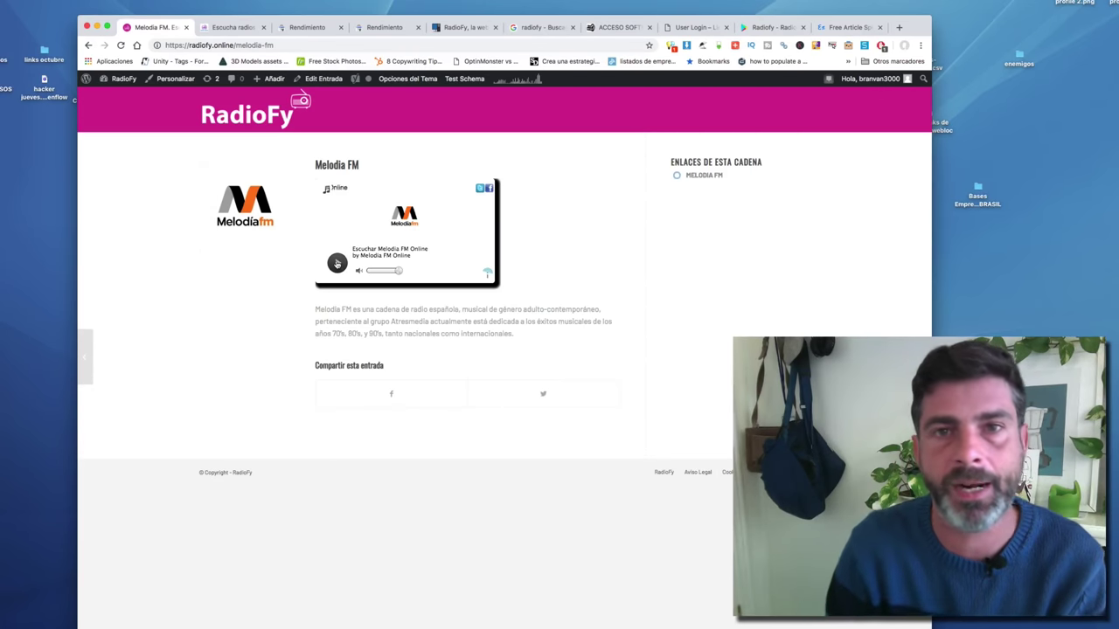
pyautogui.click(88, 45)
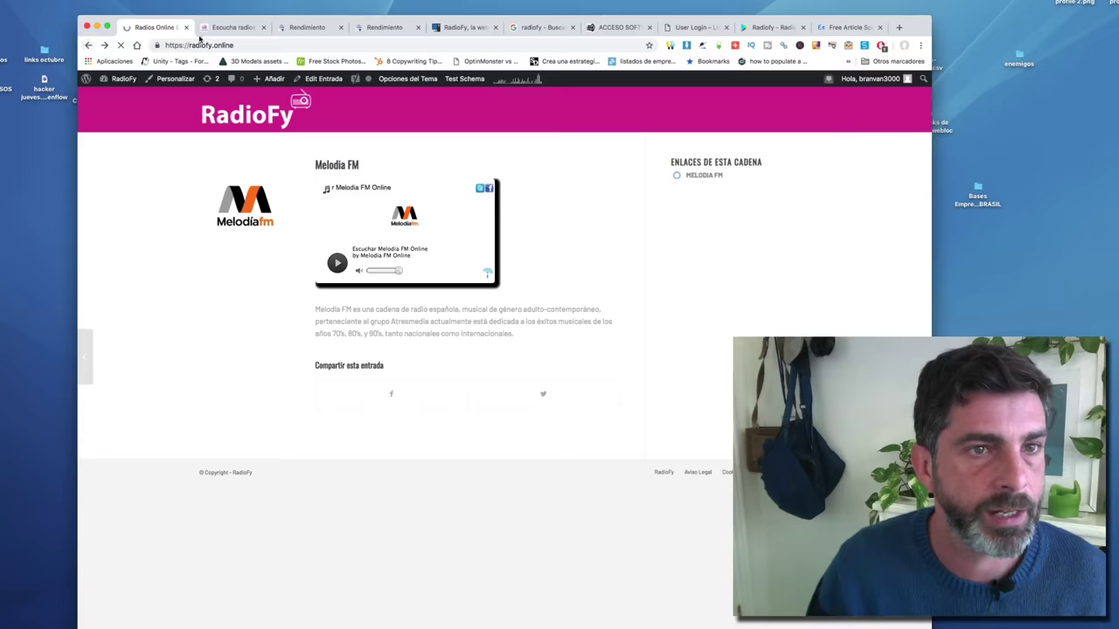
# Review the Melodia FM page on radioespana.online down to its related entries, and return to that site's home page
pyautogui.click(225, 30)
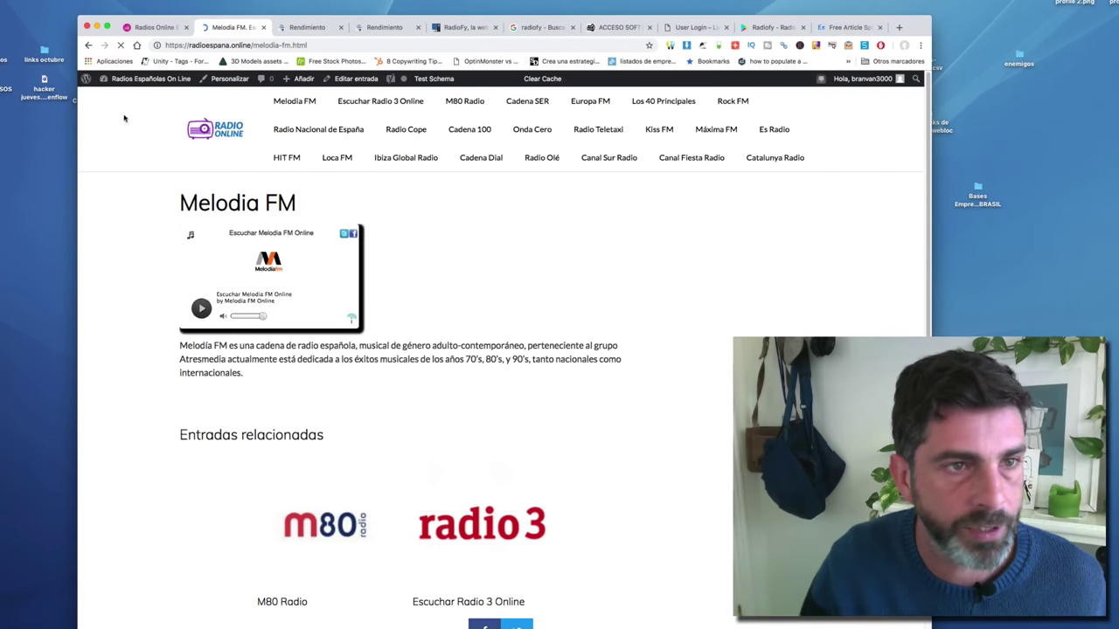
pyautogui.scroll(-2, 325, 444)
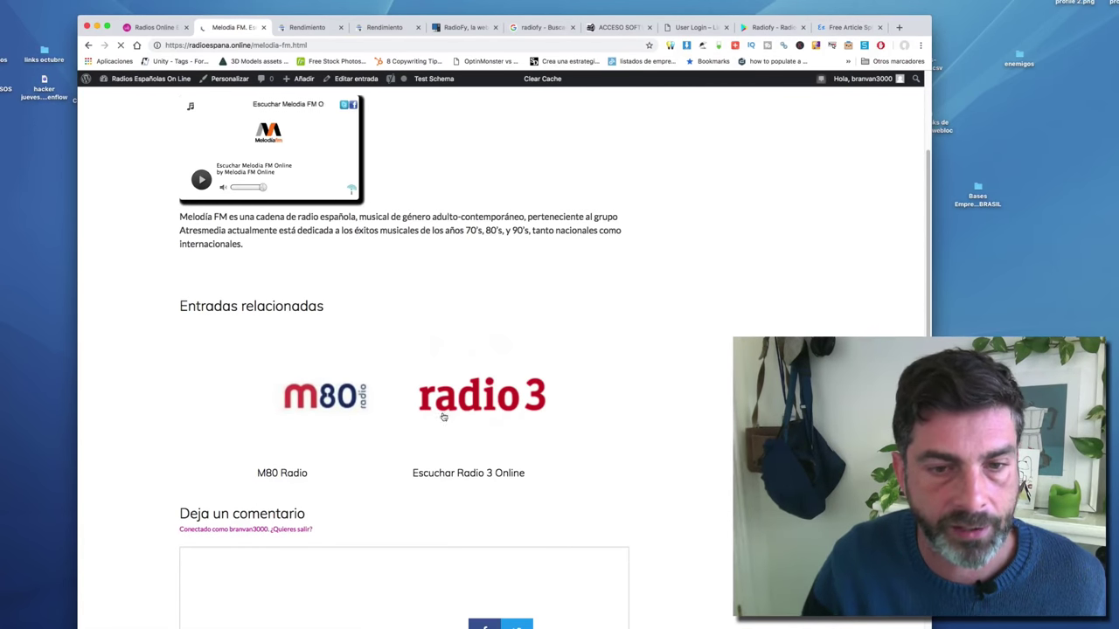
pyautogui.scroll(2, 442, 418)
pyautogui.click(88, 44)
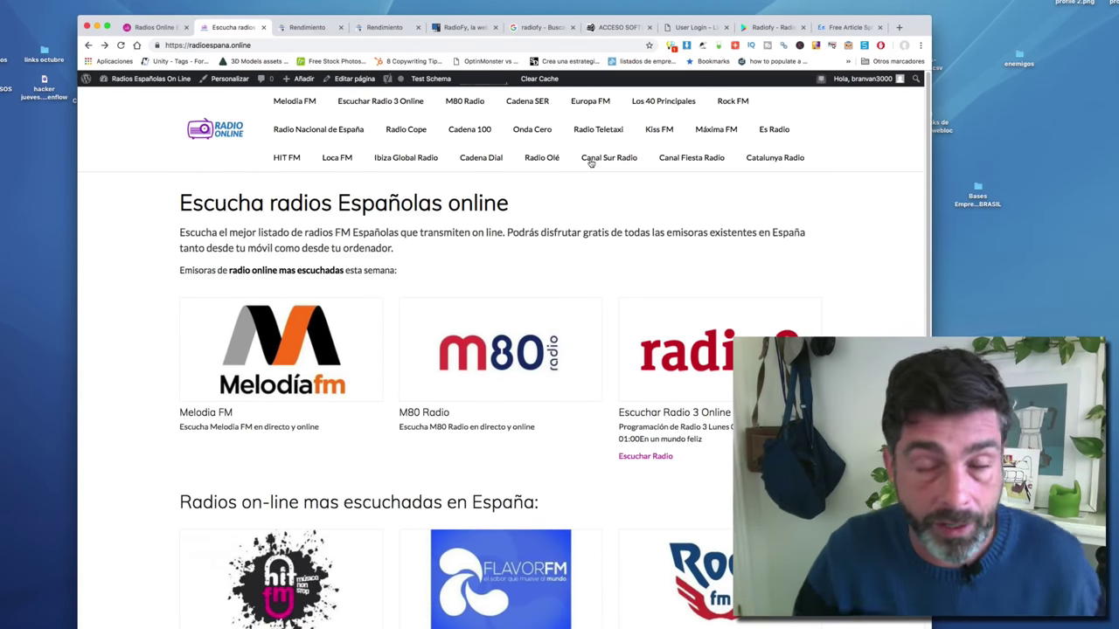
# Compare the domain names and home pages of radiofy.online and radioespana.online, finishing at the top of the RadioFy home page
pyautogui.click(150, 27)
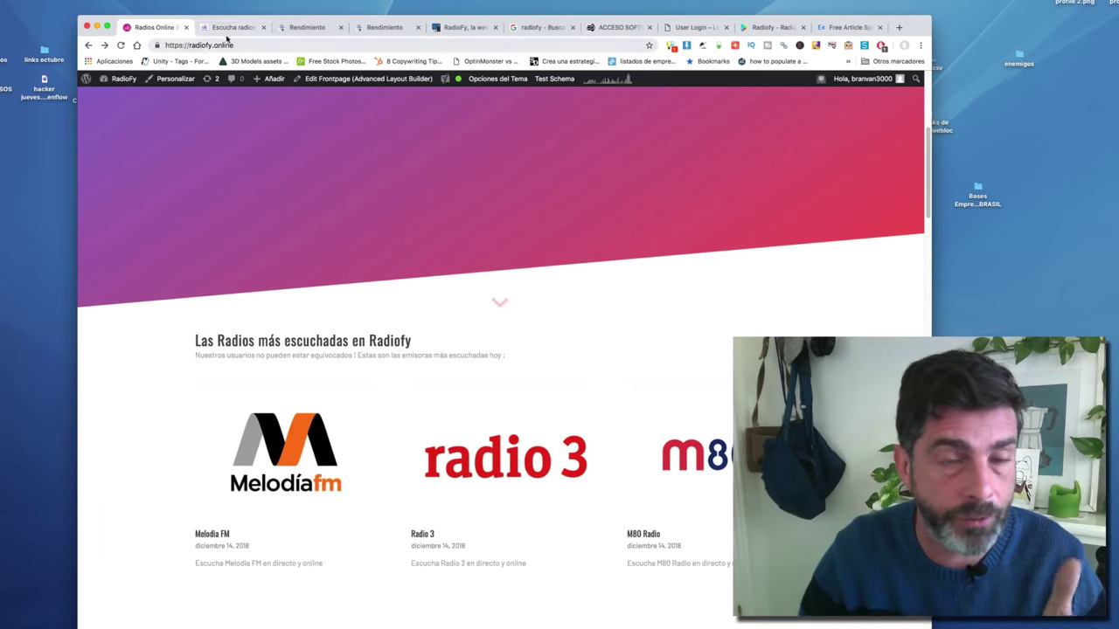
pyautogui.click(228, 29)
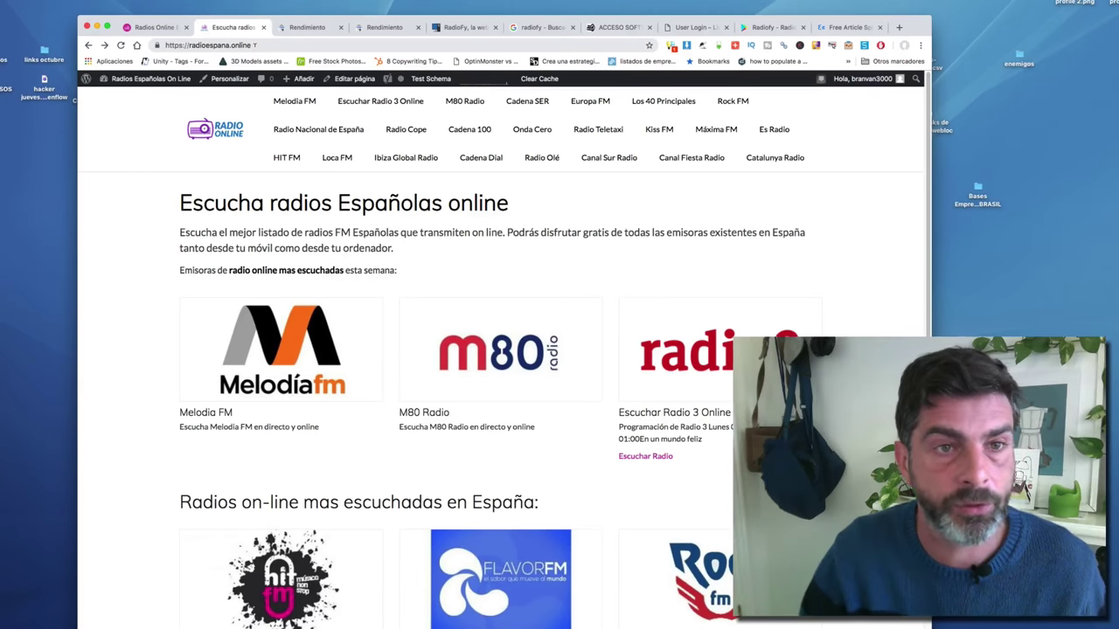
pyautogui.click(255, 45)
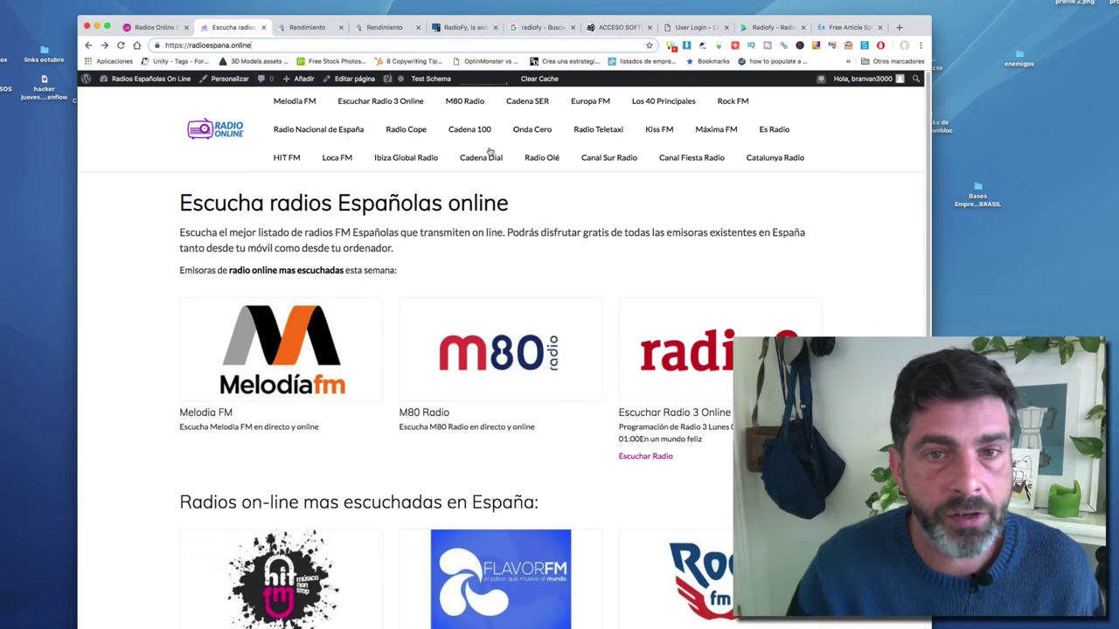
pyautogui.click(167, 29)
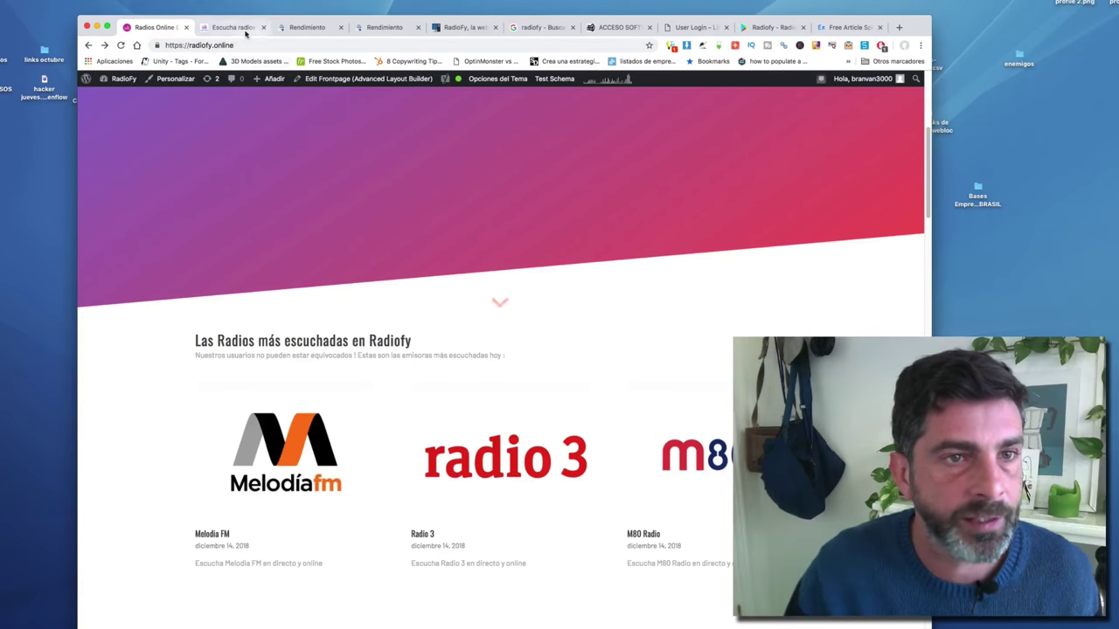
pyautogui.click(209, 28)
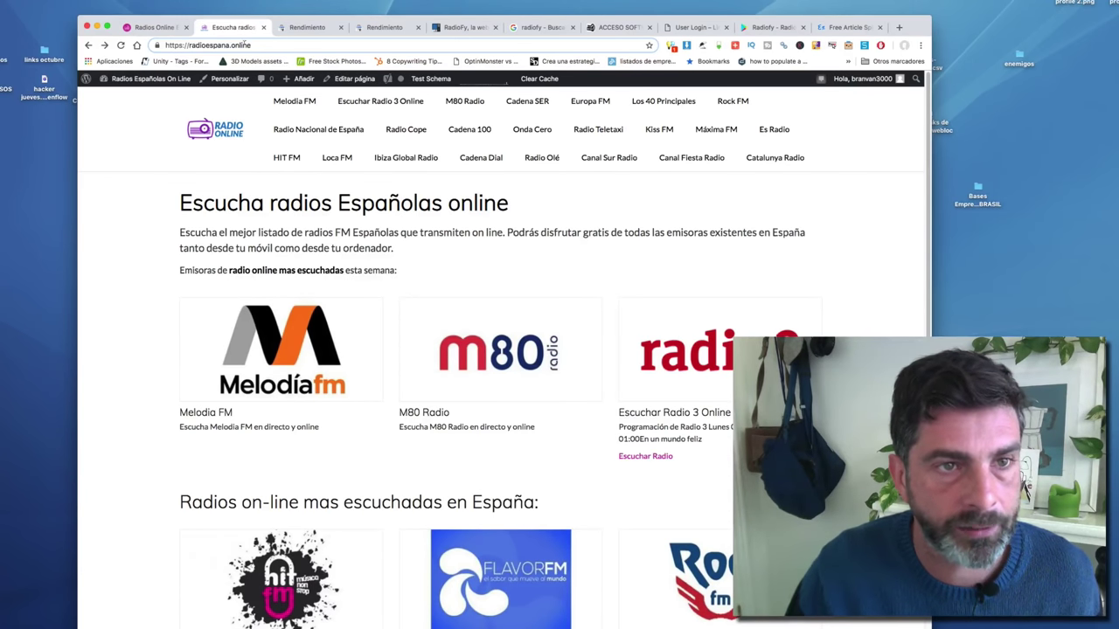
pyautogui.click(182, 31)
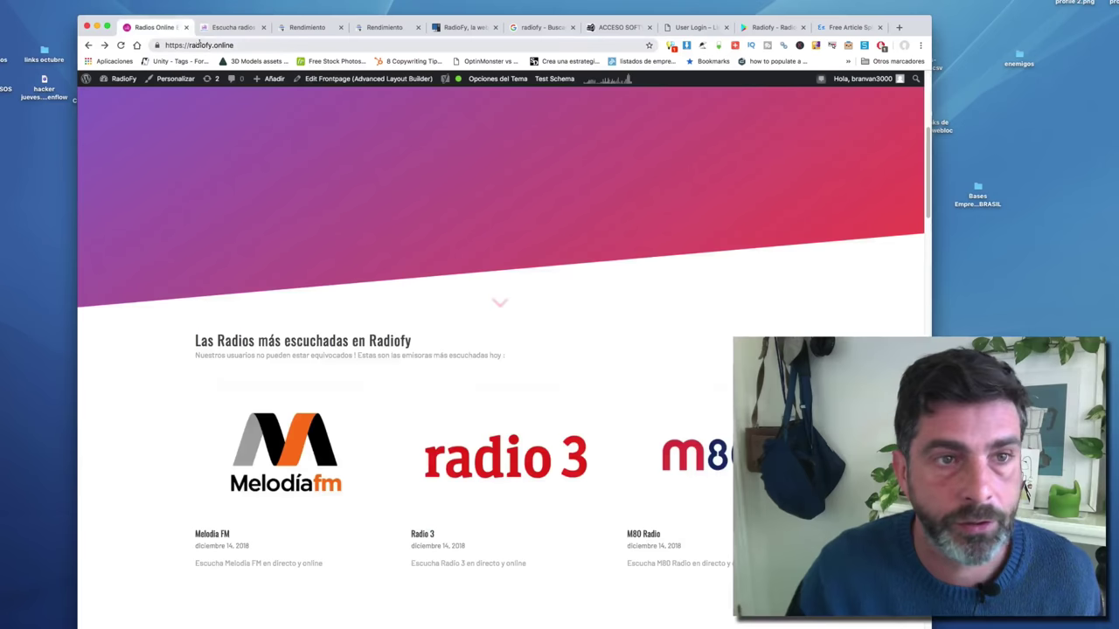
pyautogui.click(237, 32)
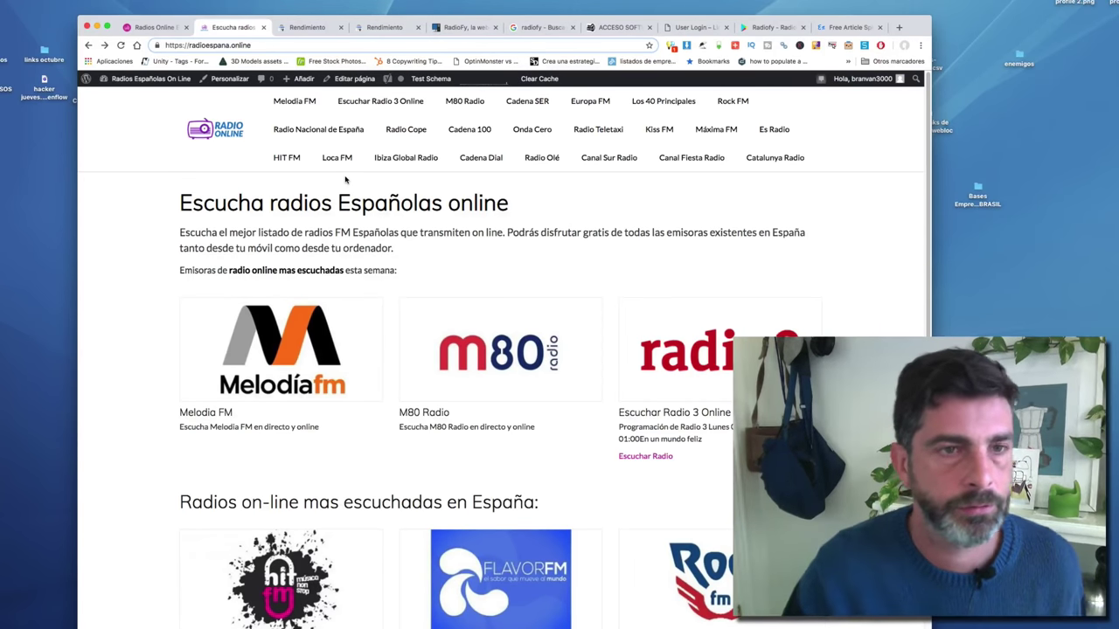
pyautogui.click(166, 29)
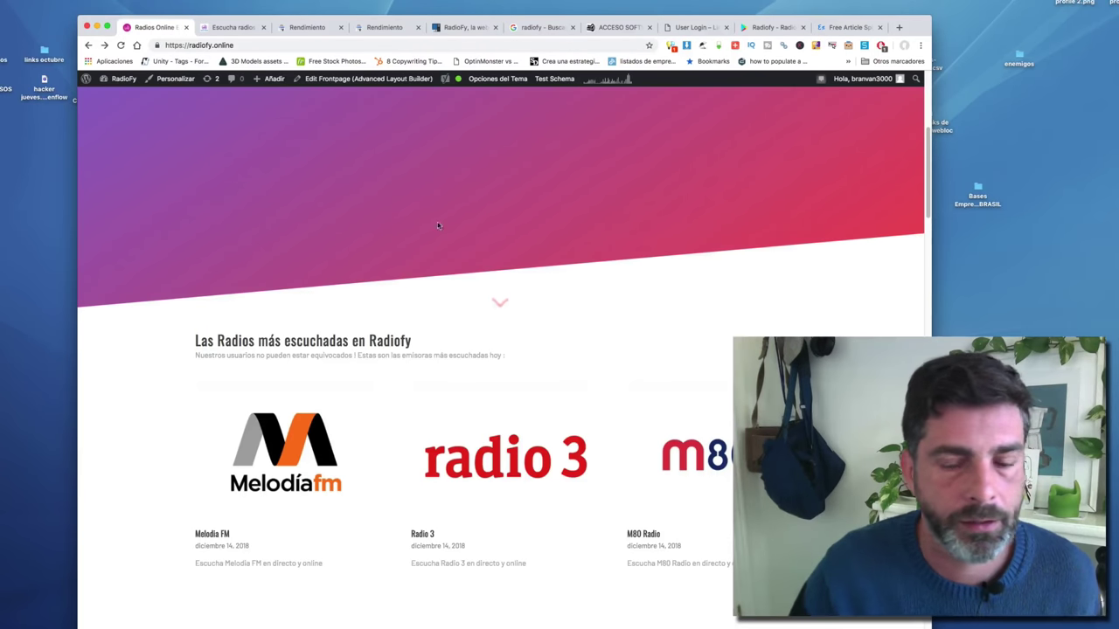
pyautogui.scroll(1, 455, 288)
pyautogui.scroll(5, 437, 289)
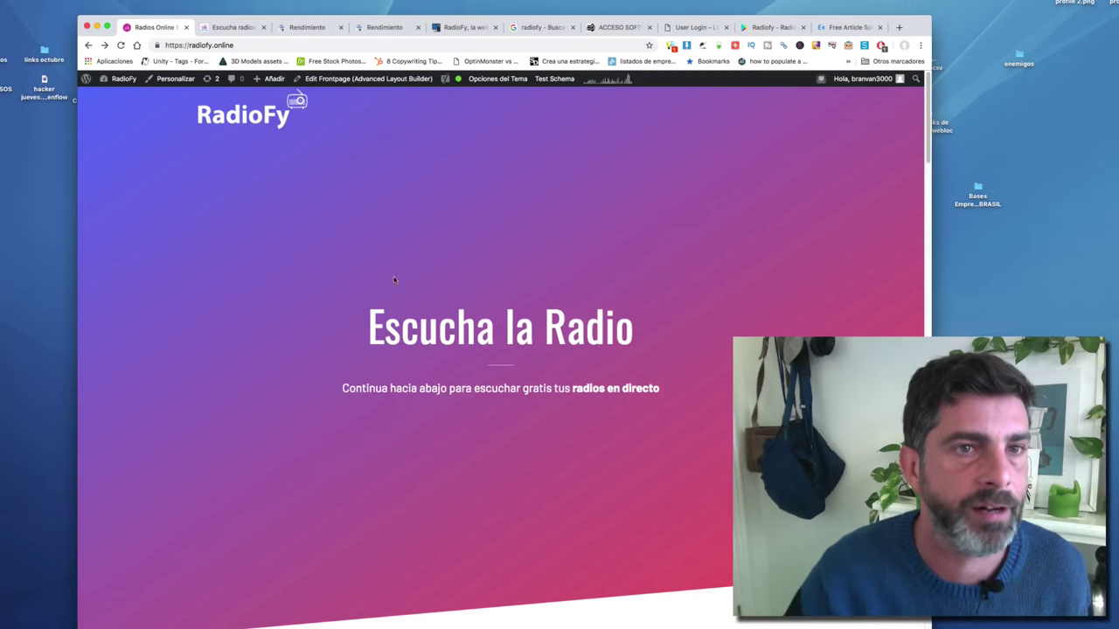
# Examine radiofy.online's Search Console performance report for the last three months, going through its queries back to the totals and chart
pyautogui.click(248, 31)
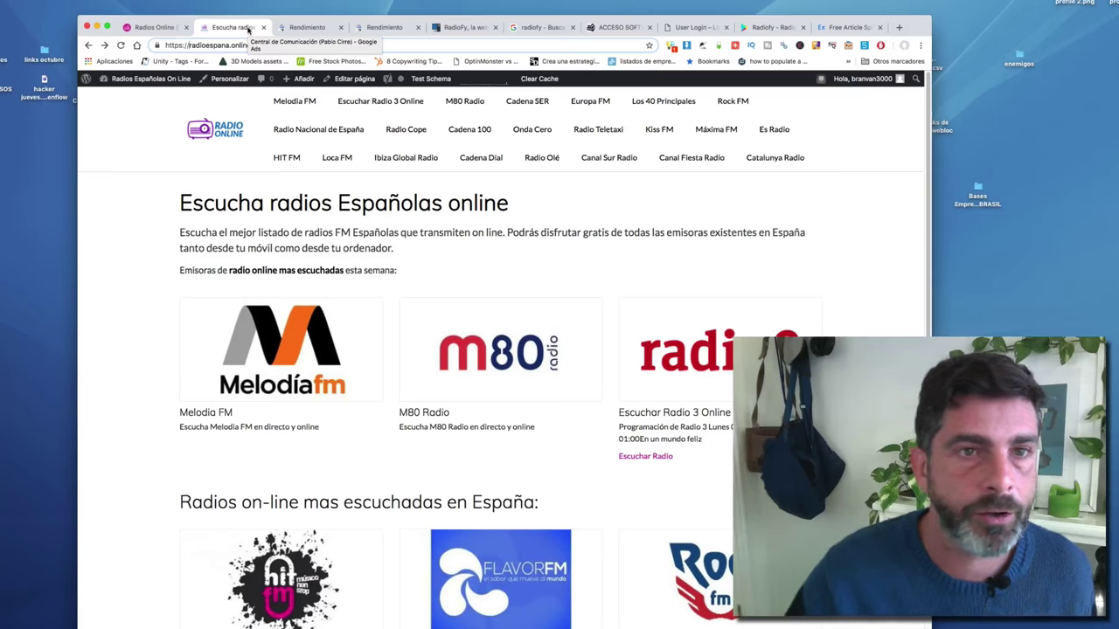
pyautogui.click(304, 29)
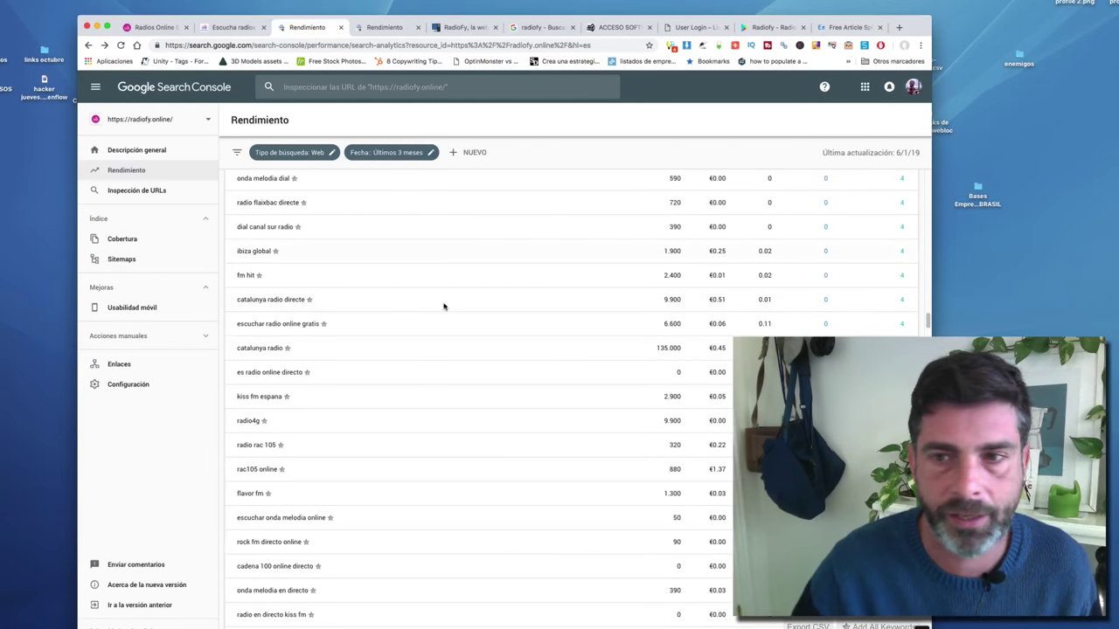
pyautogui.scroll(15, 444, 306)
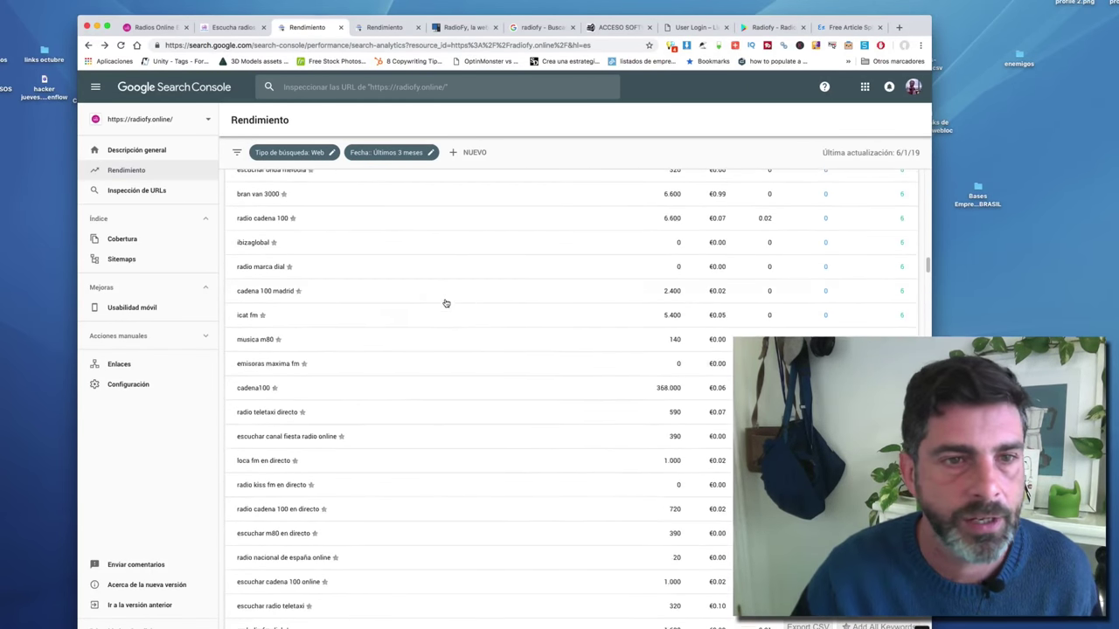
pyautogui.scroll(8, 445, 303)
pyautogui.scroll(10, 347, 252)
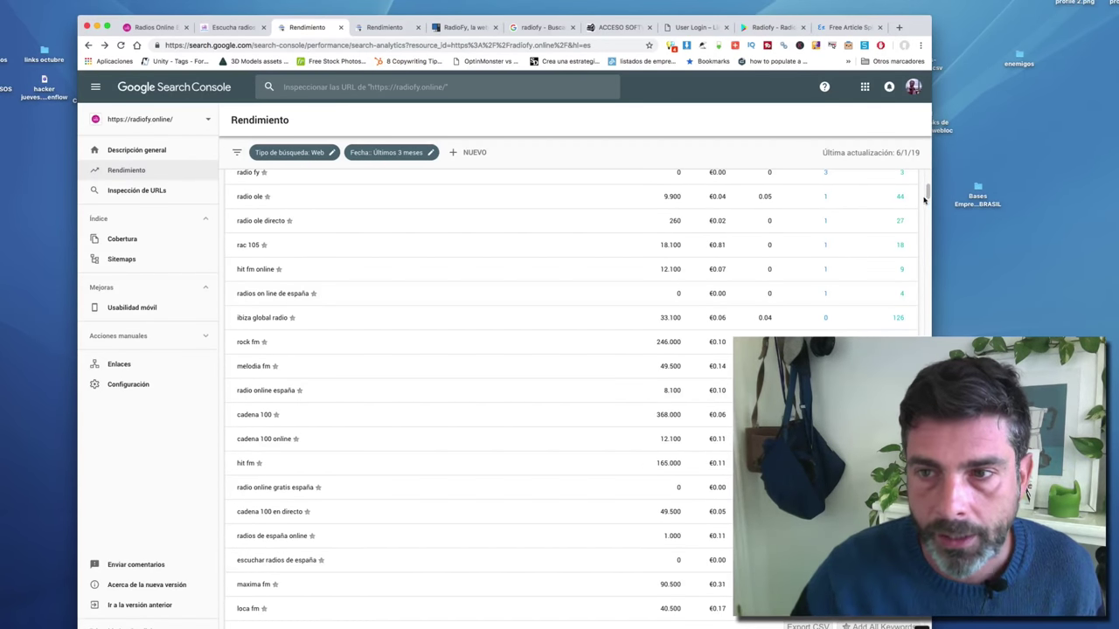
pyautogui.scroll(5, 927, 172)
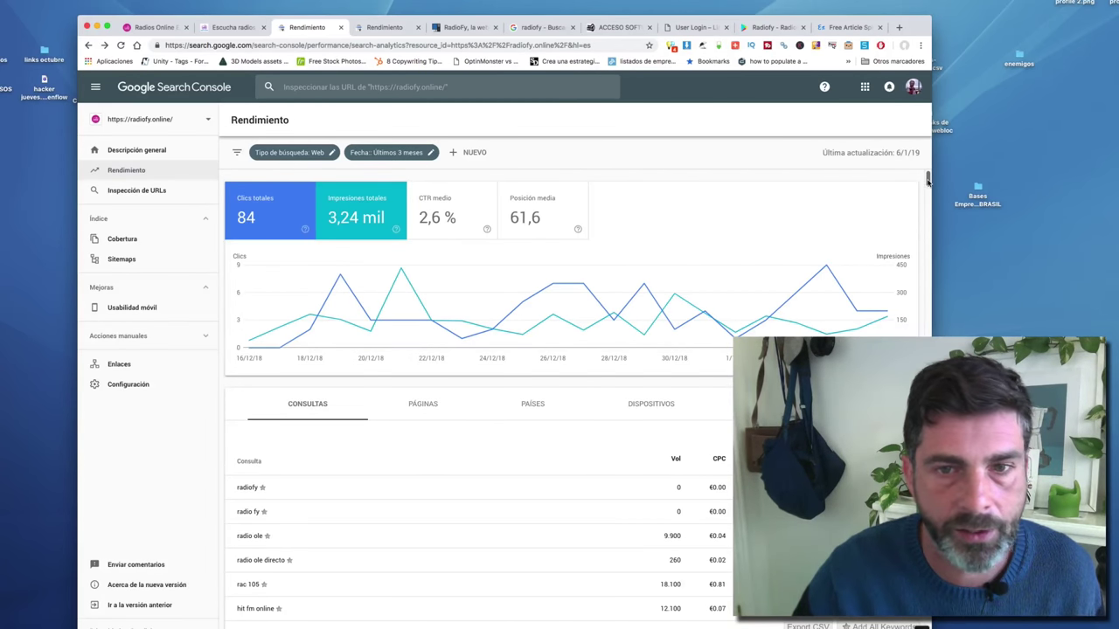
pyautogui.scroll(-1, 928, 179)
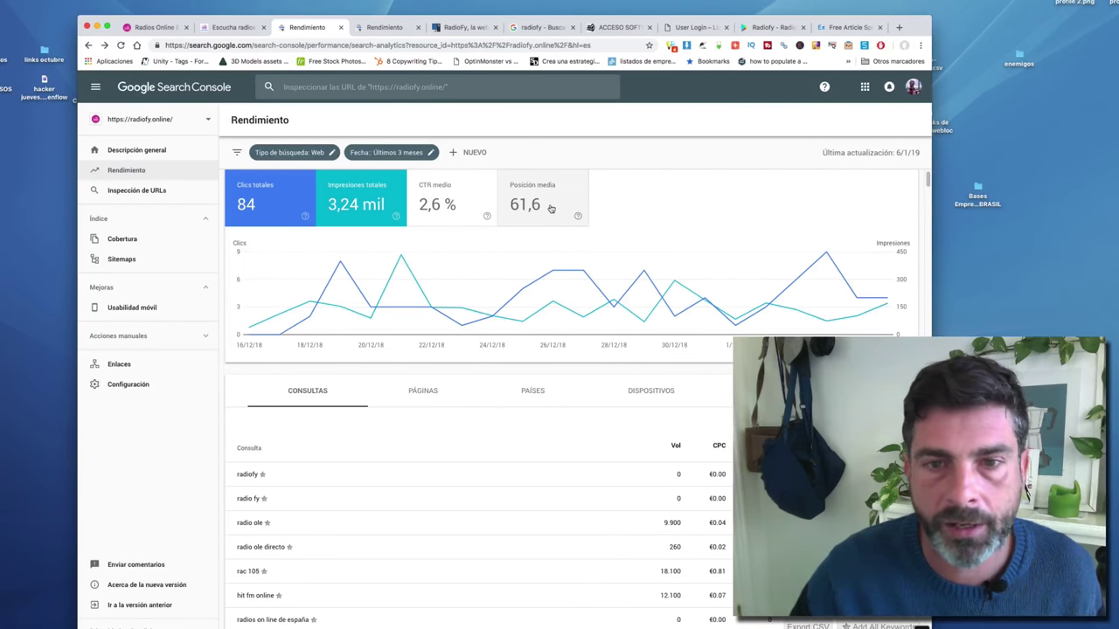
# Add the average position metric to radiofy.online's performance report and examine the positions listed for its queries
pyautogui.click(550, 208)
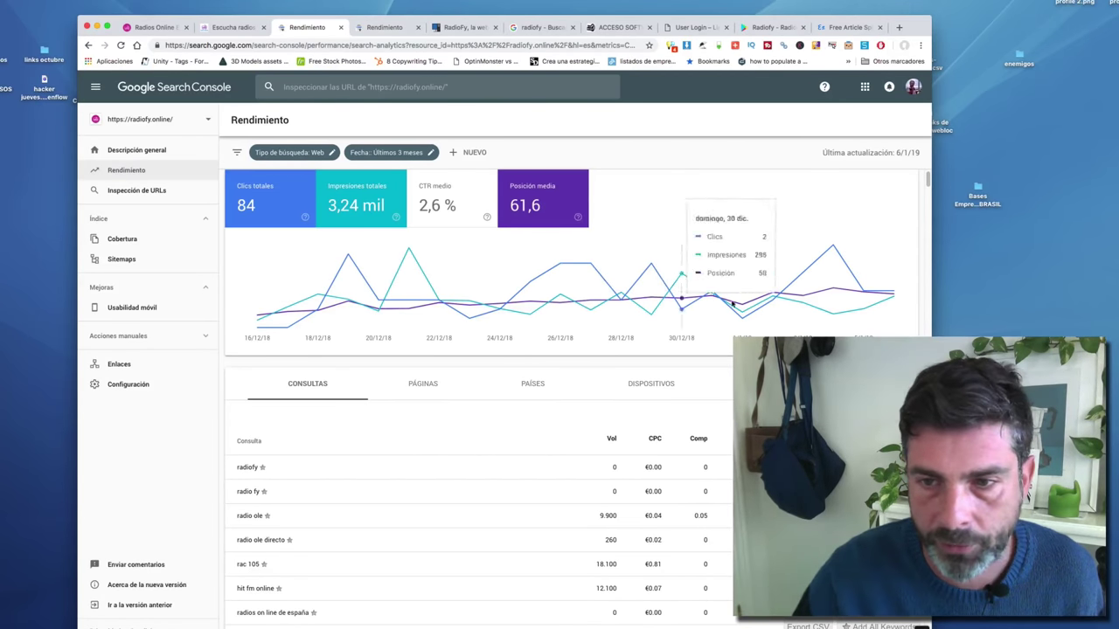
pyautogui.moveTo(900, 261)
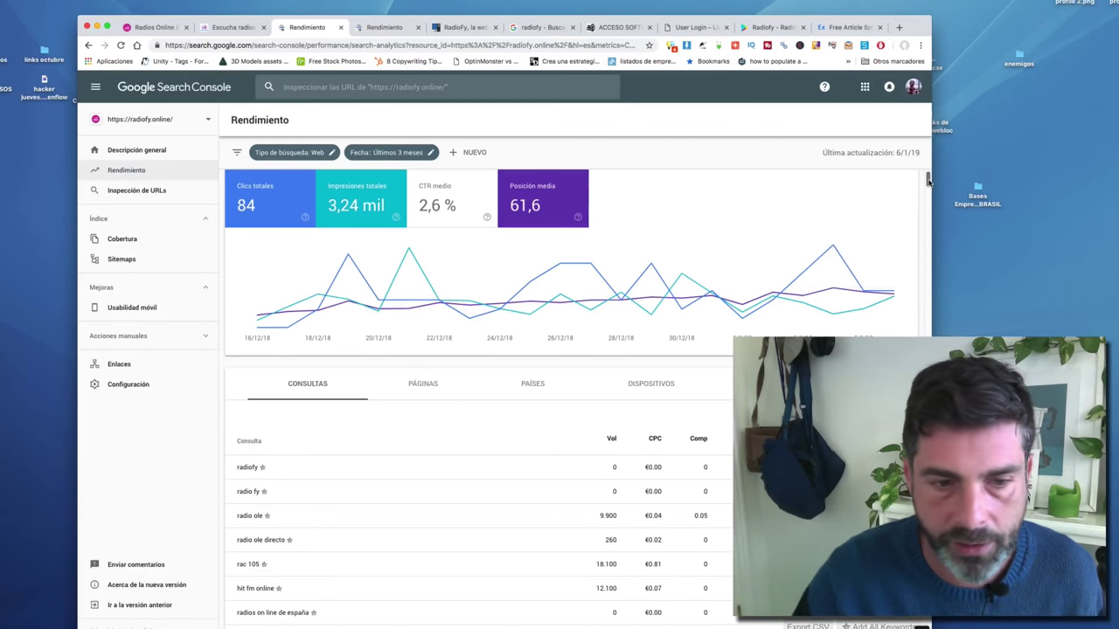
pyautogui.moveTo(928, 181); pyautogui.dragTo(928, 255)
pyautogui.scroll(-20, 569, 393)
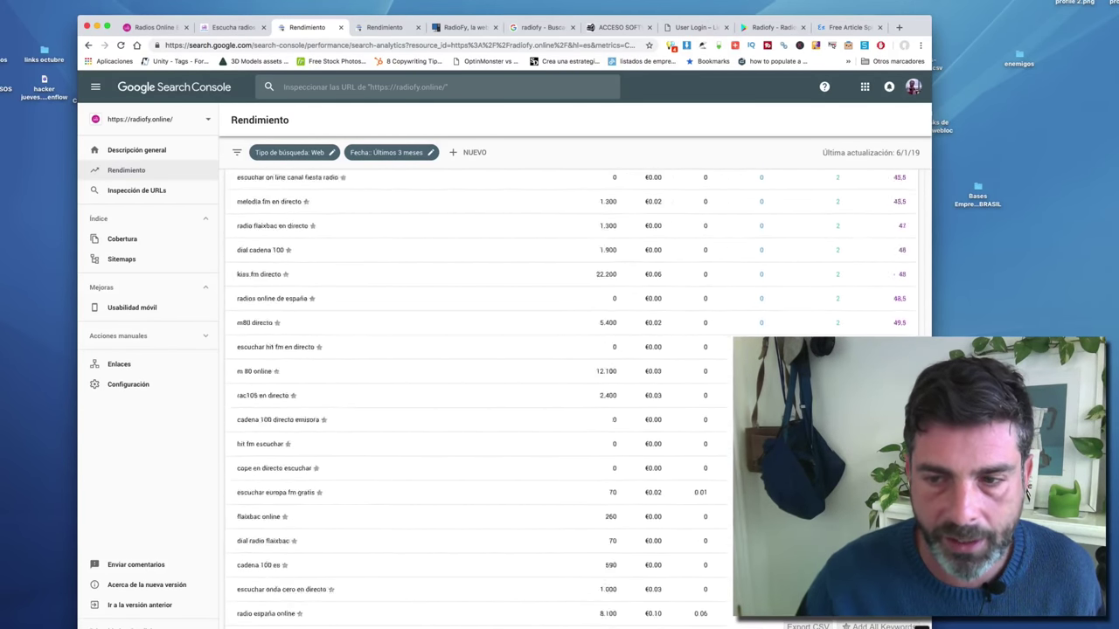
pyautogui.scroll(-10, 568, 394)
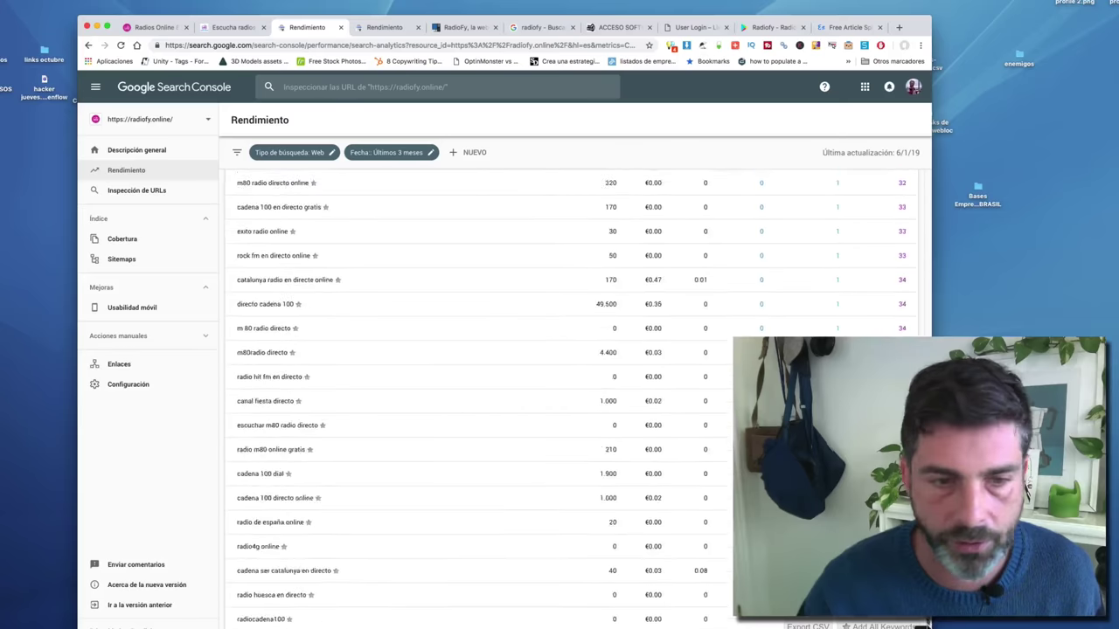
pyautogui.scroll(20, 568, 394)
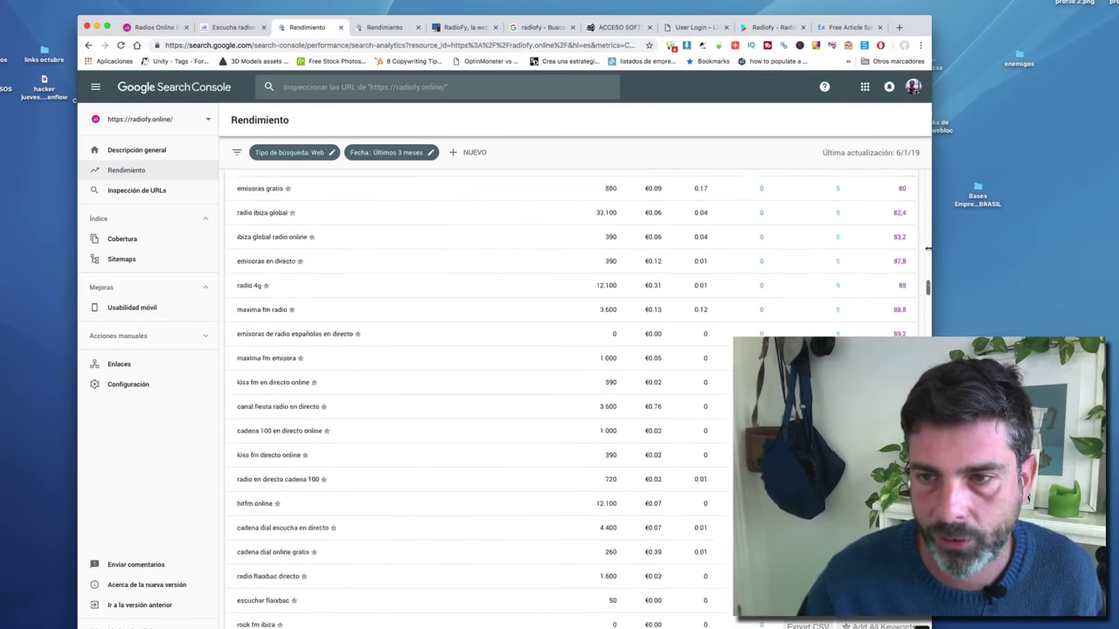
# Review radioespana.online's Search Console performance report, covering its full query list, the totals and the average position
pyautogui.click(392, 29)
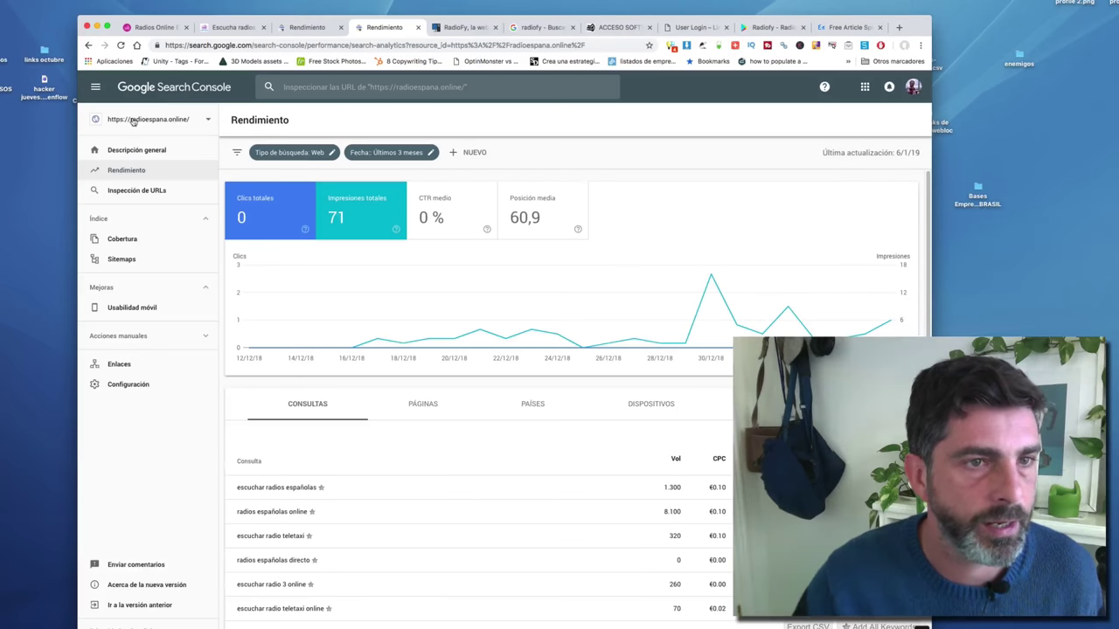
pyautogui.scroll(-3, 909, 262)
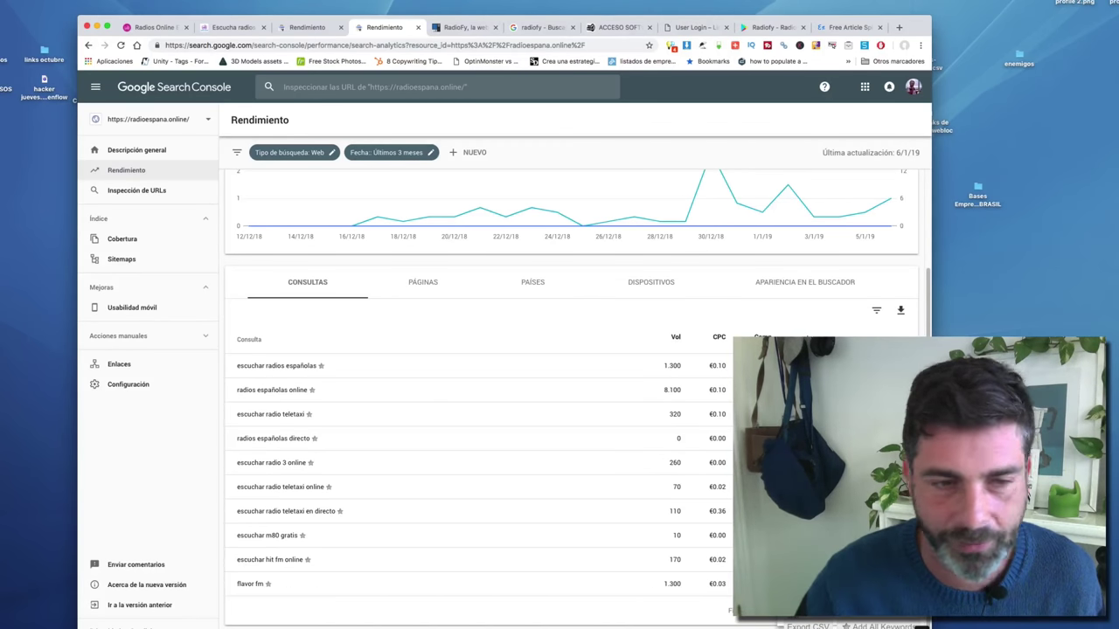
pyautogui.scroll(-10, 610, 330)
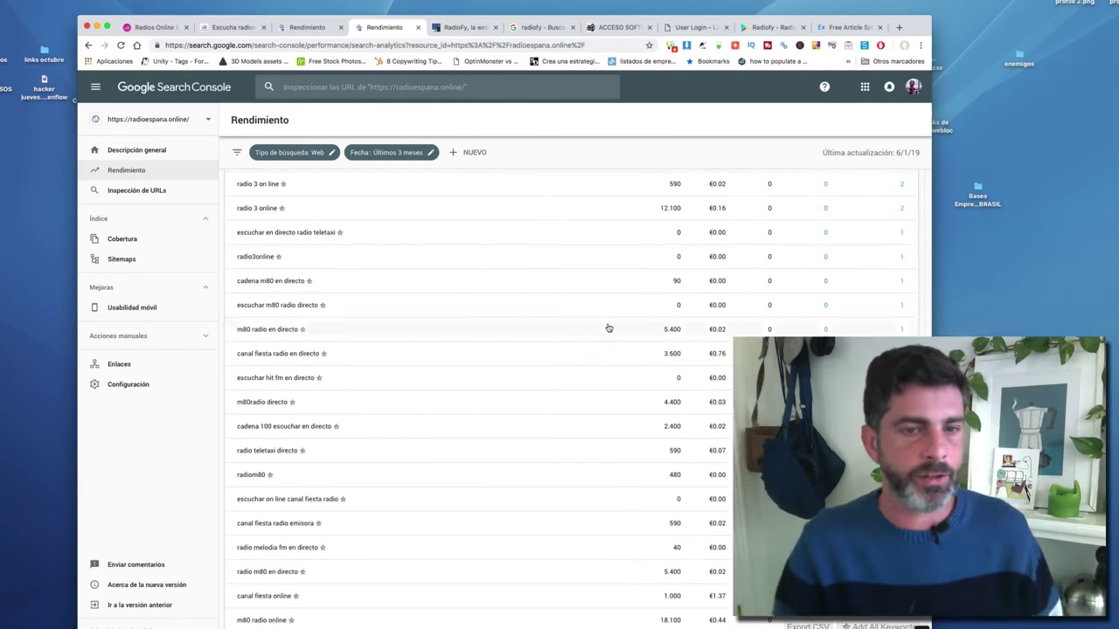
pyautogui.scroll(9, 608, 326)
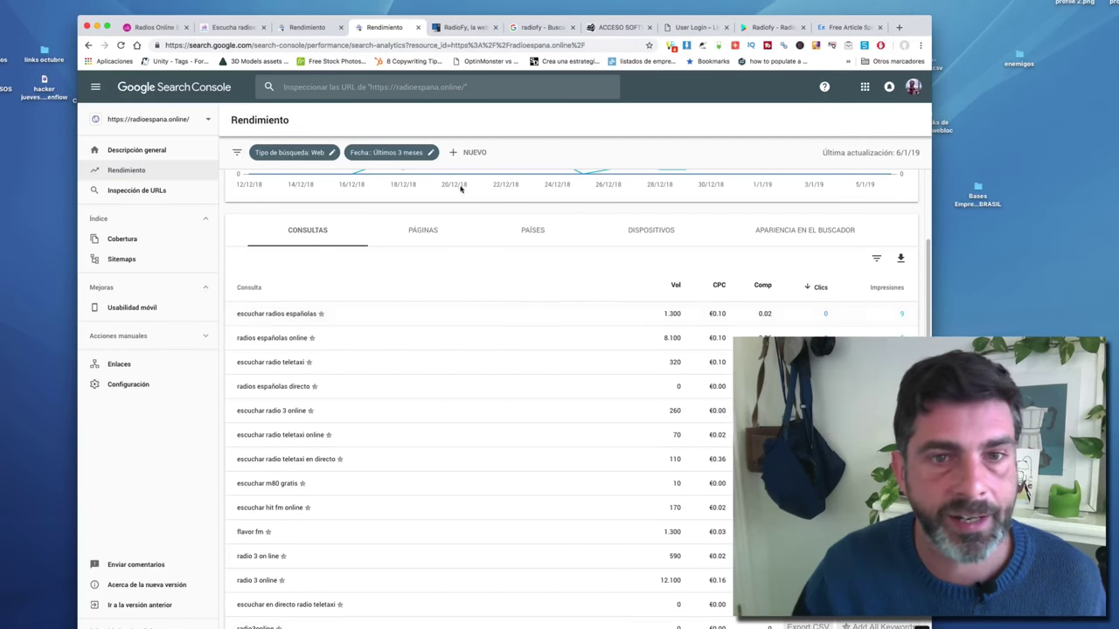
pyautogui.scroll(-10, 513, 280)
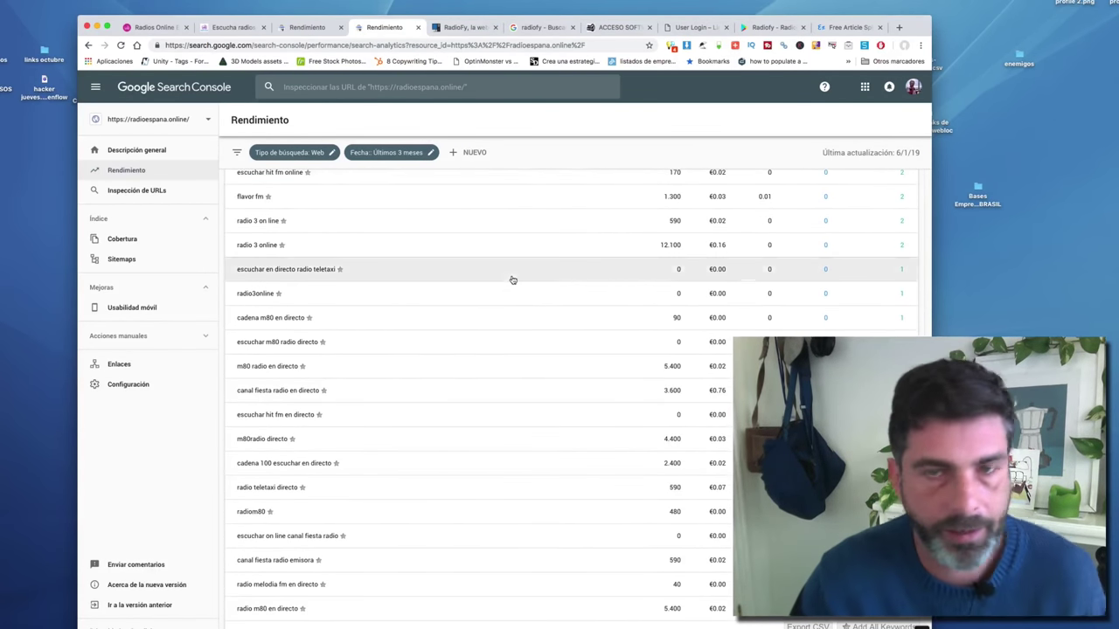
pyautogui.scroll(-4, 513, 280)
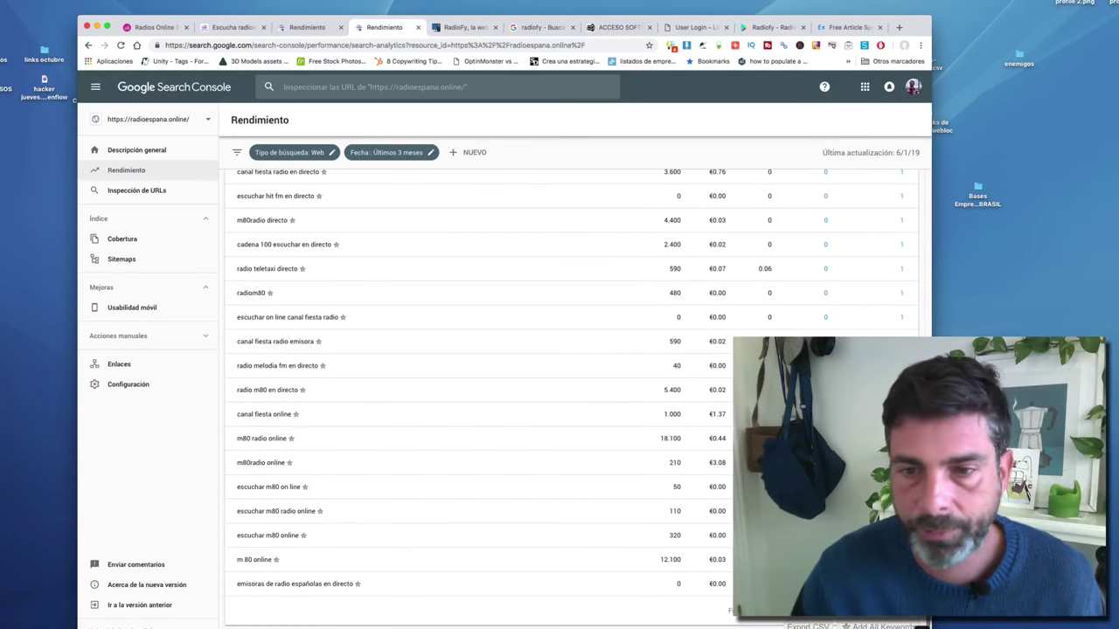
pyautogui.scroll(15, 916, 204)
pyautogui.scroll(3, 915, 204)
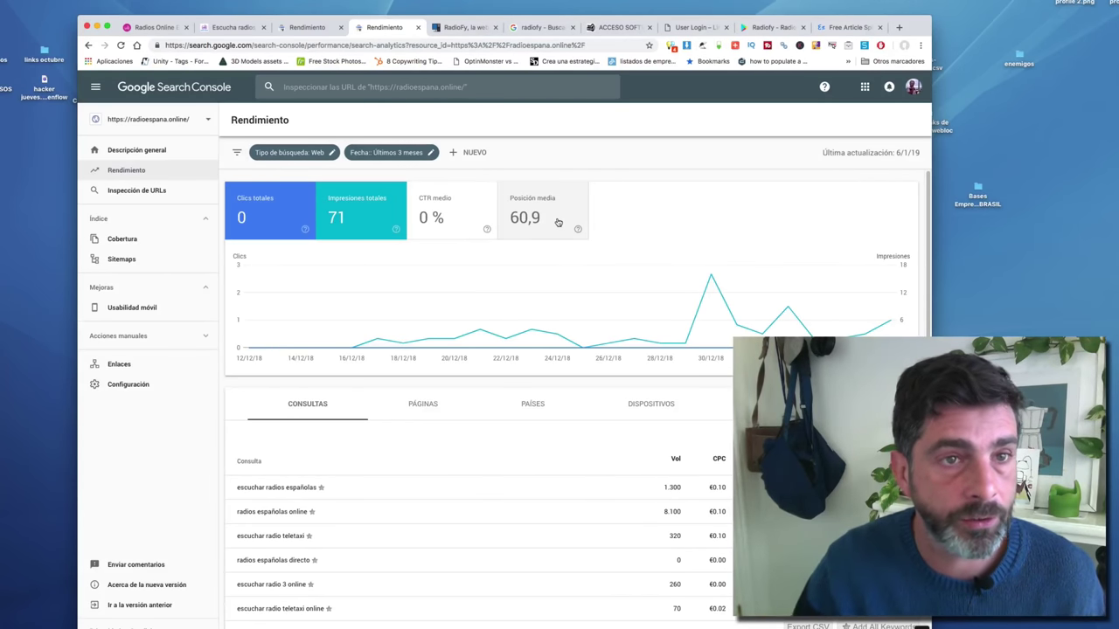
# Revisit the home pages of both radio sites and open the Jetpack site statistics for each one
pyautogui.click(158, 28)
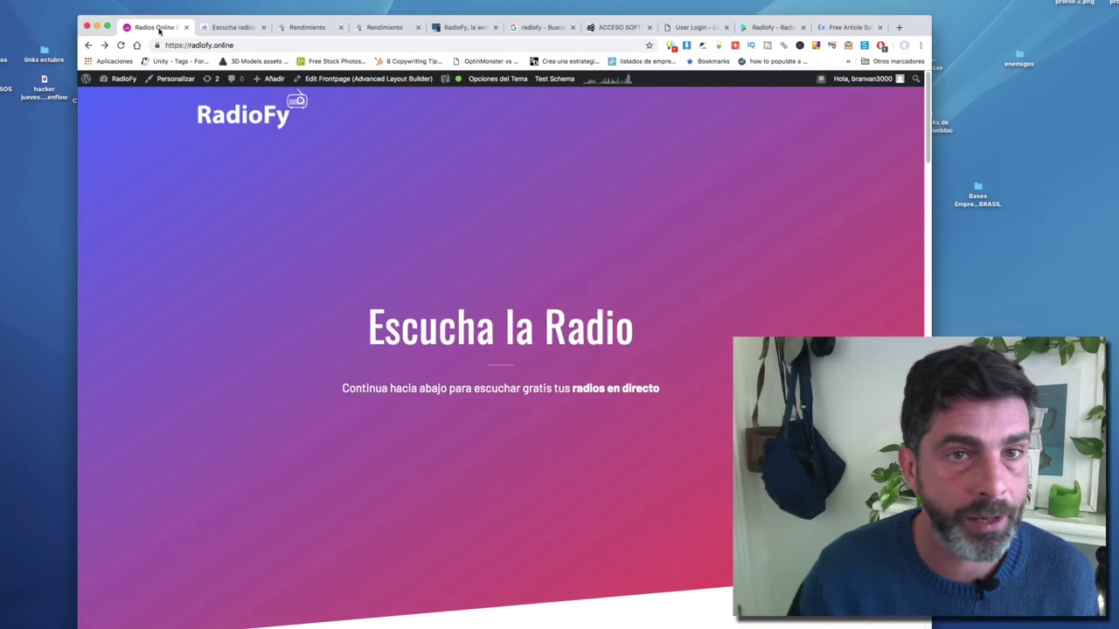
pyautogui.click(215, 29)
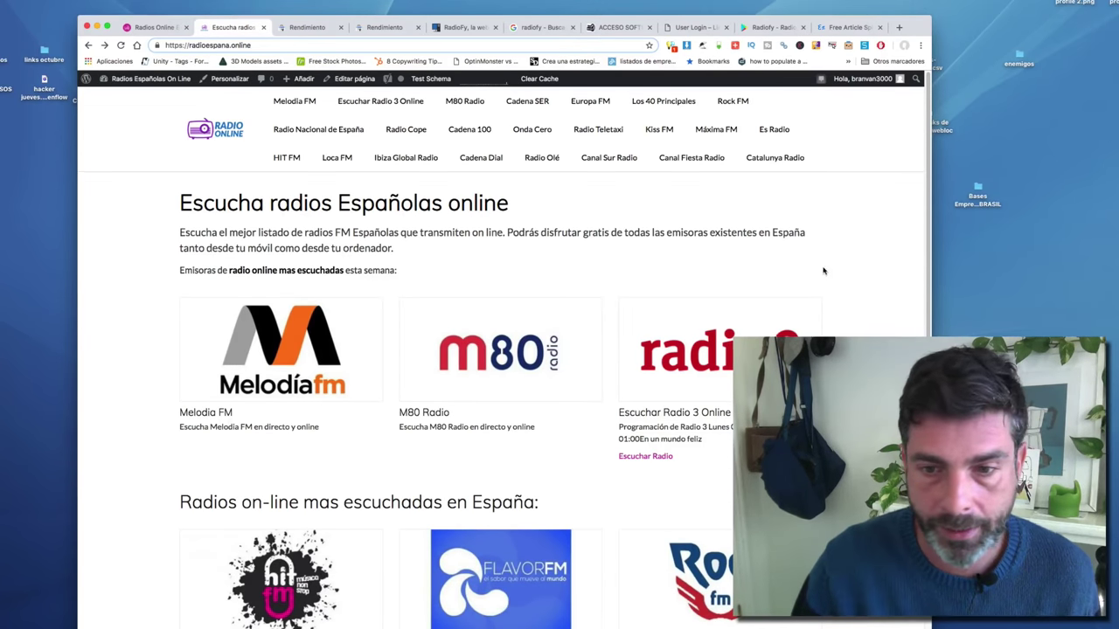
pyautogui.click(159, 27)
pyautogui.click(231, 27)
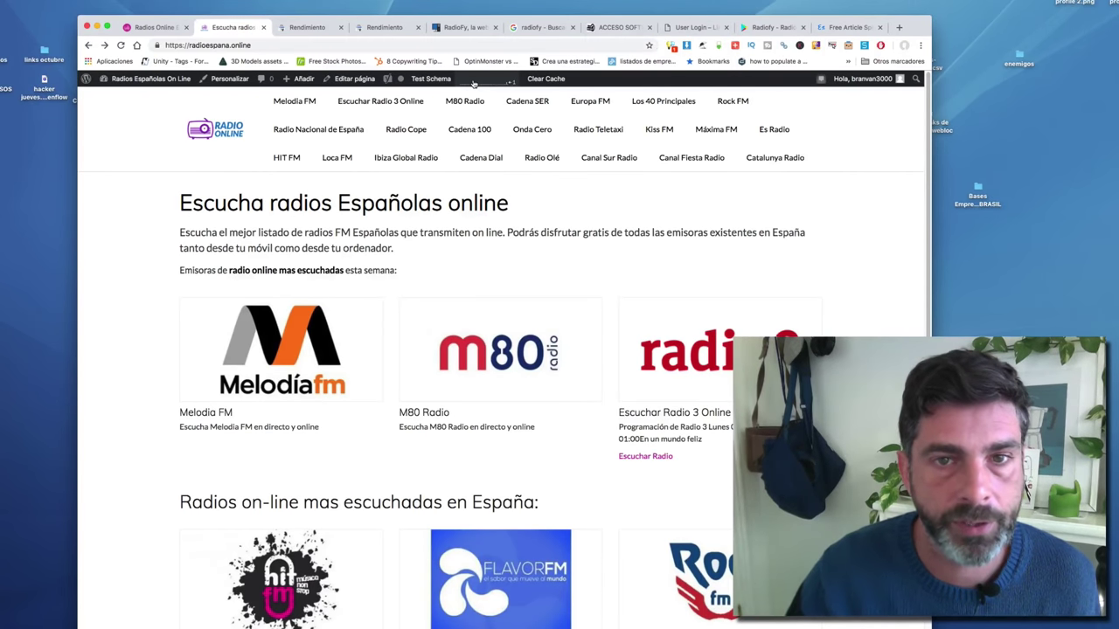
pyautogui.click(164, 27)
pyautogui.press('super+r')
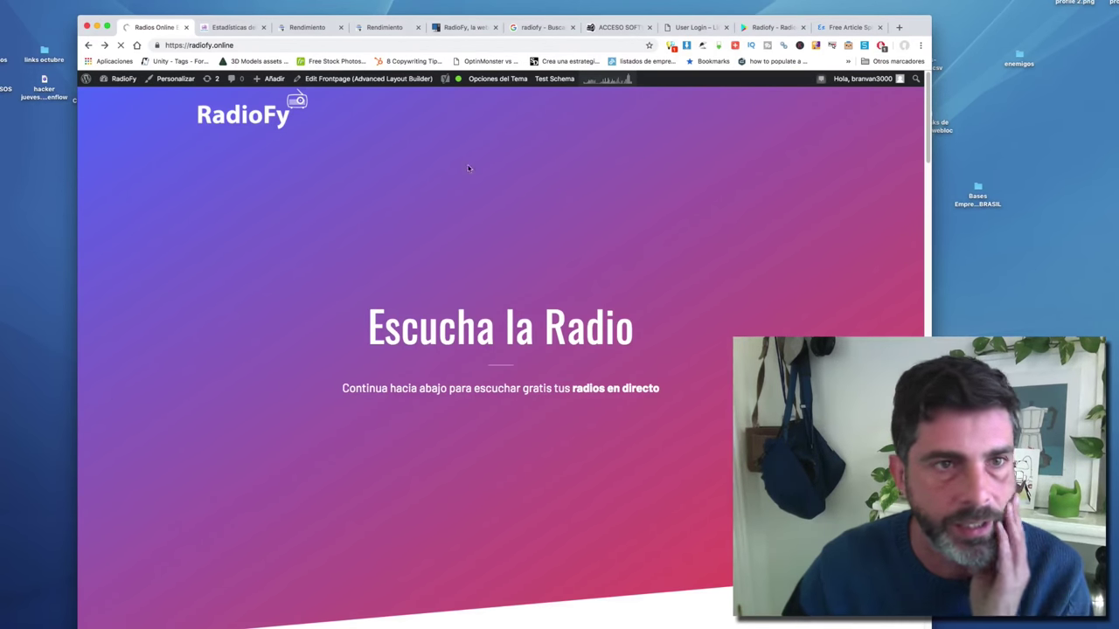
# Compare the daily views of radiofy.online and radioespana.online in their Jetpack statistics, and return to radioespana.online's Search Console performance report
pyautogui.click(238, 31)
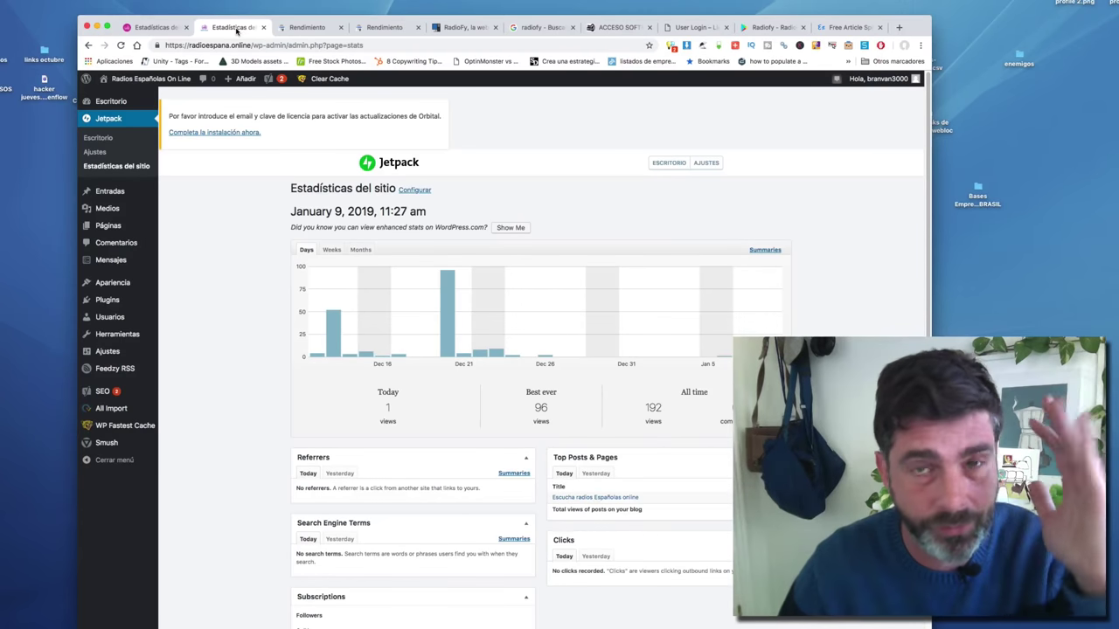
pyautogui.click(170, 31)
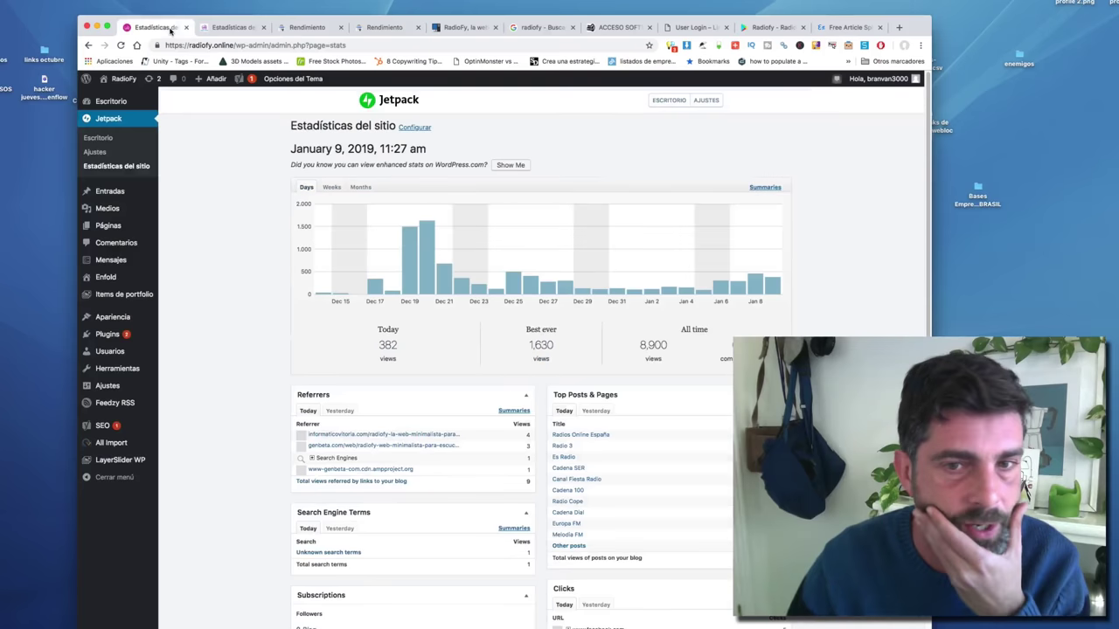
pyautogui.moveTo(408, 272)
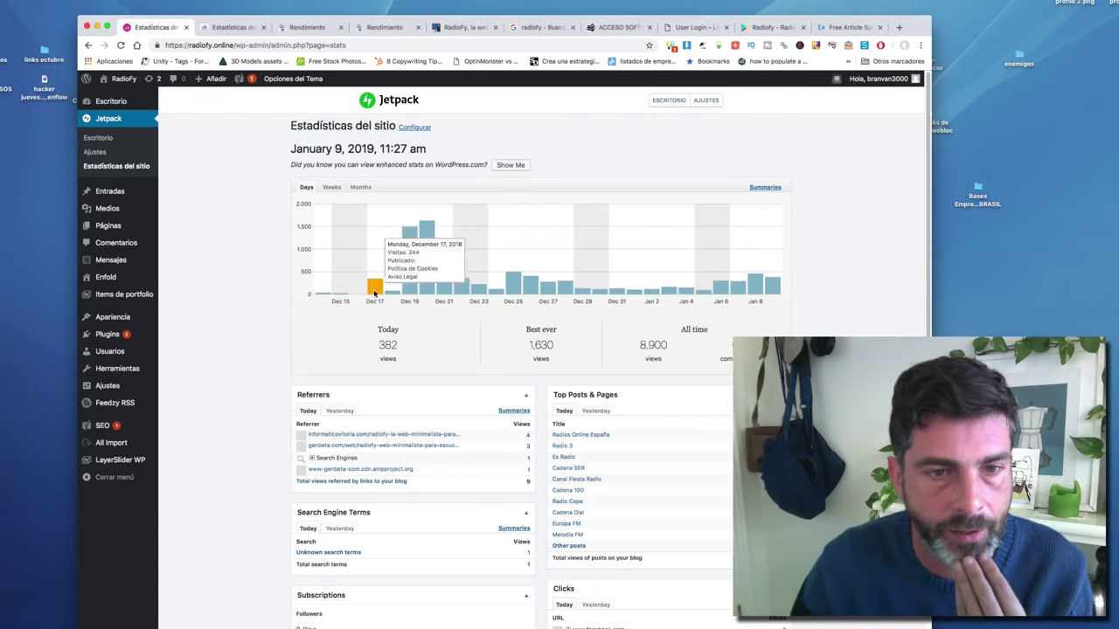
pyautogui.moveTo(404, 291)
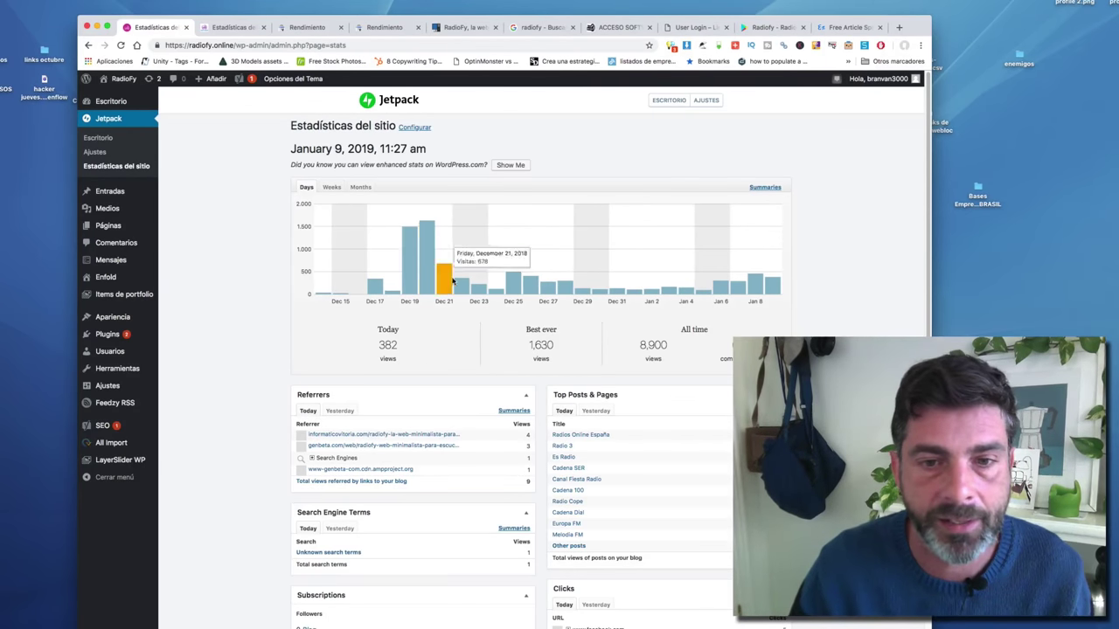
pyautogui.moveTo(513, 291)
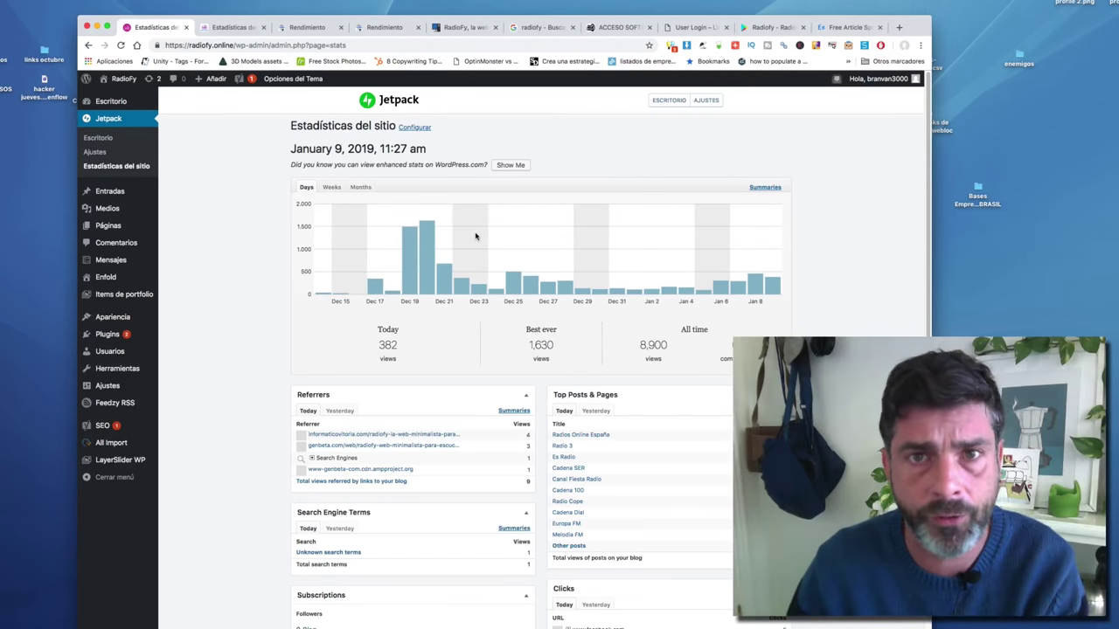
pyautogui.click(443, 289)
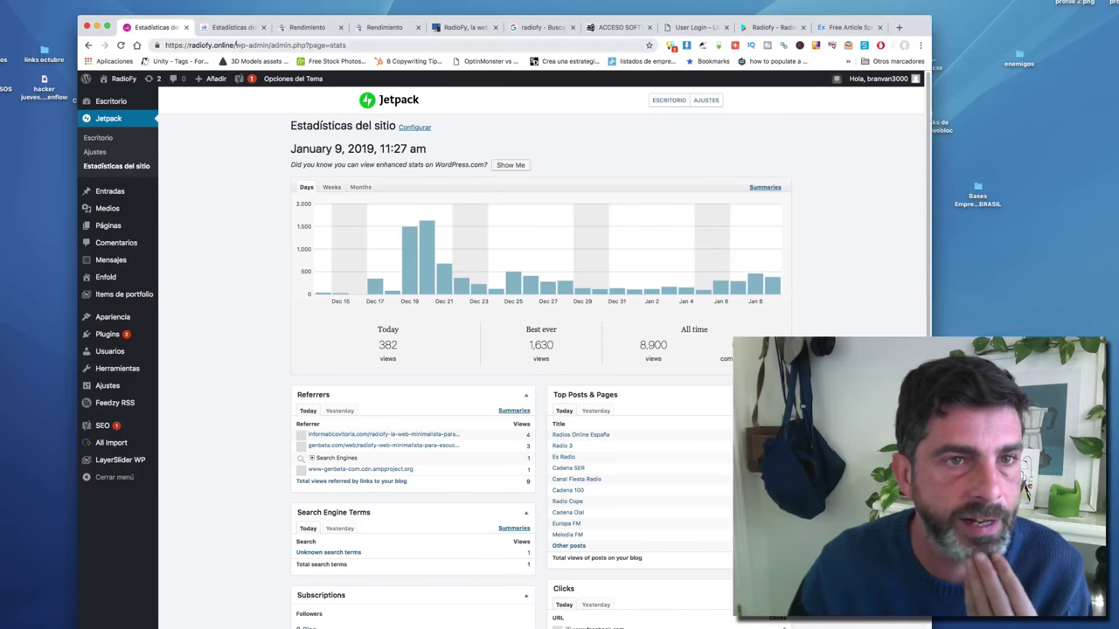
pyautogui.click(234, 27)
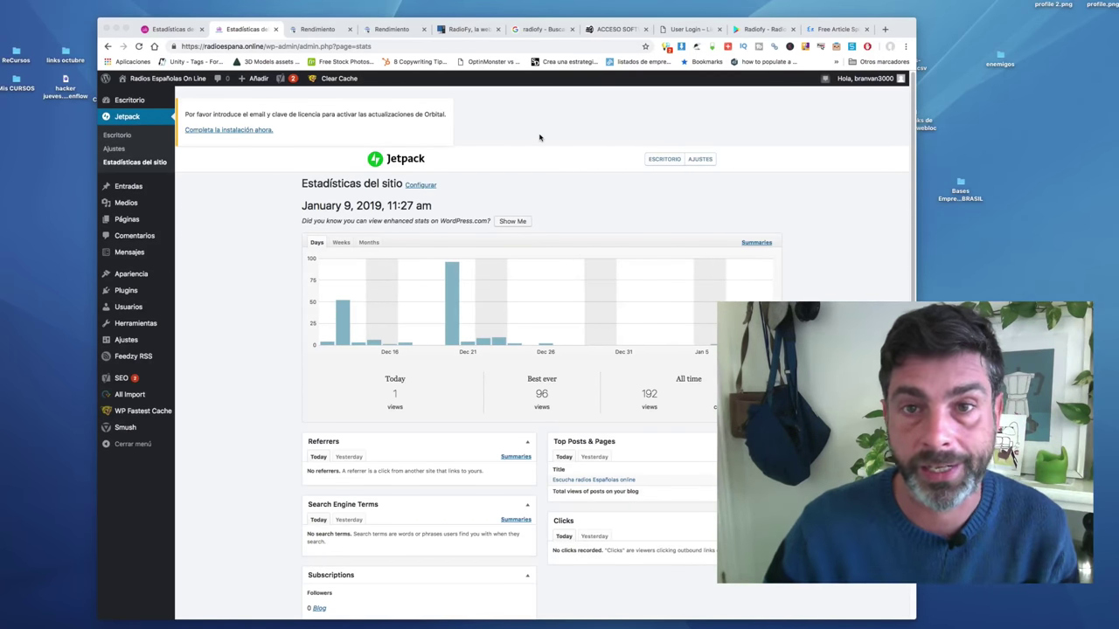
pyautogui.click(386, 31)
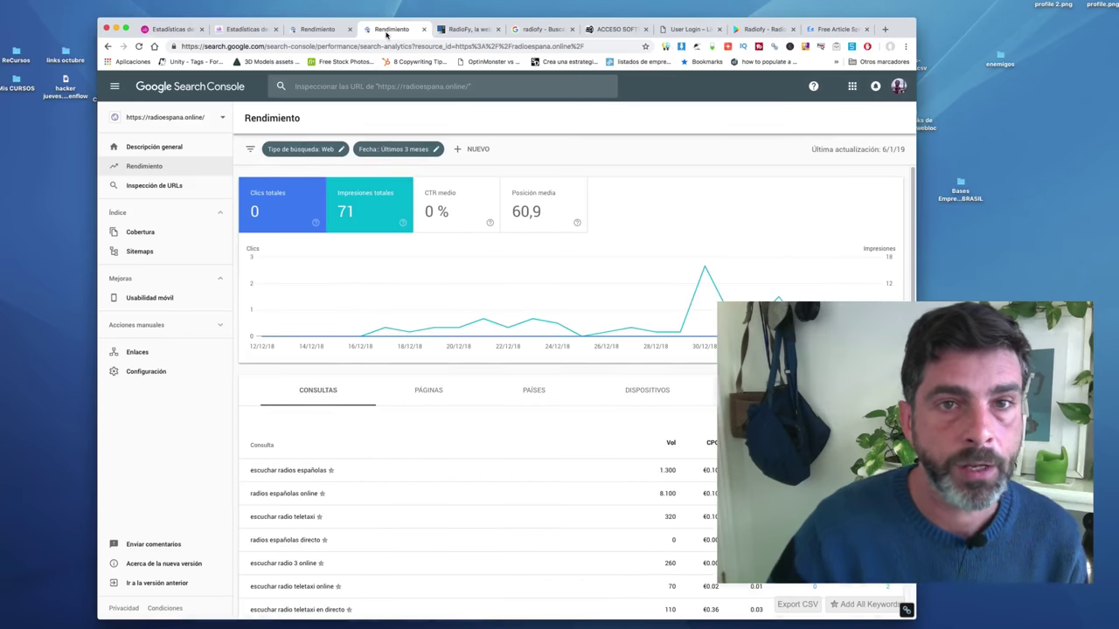
# Read the Informático Vitoria article about RadioFy, and highlight its headline and its web address
pyautogui.click(463, 30)
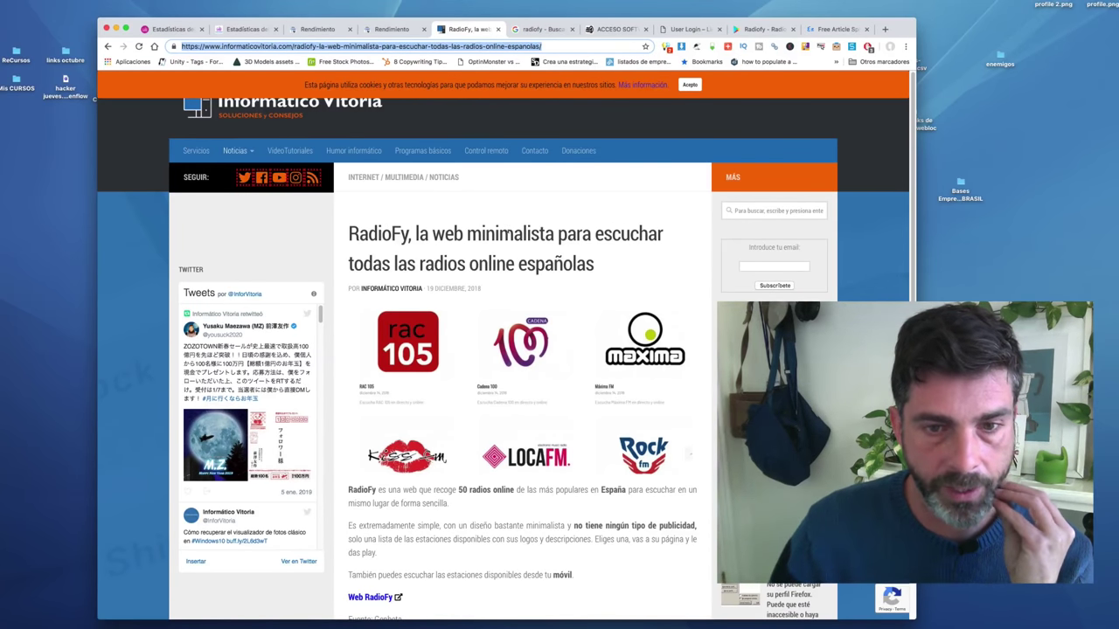
pyautogui.scroll(-5, 471, 190)
pyautogui.scroll(2, 470, 190)
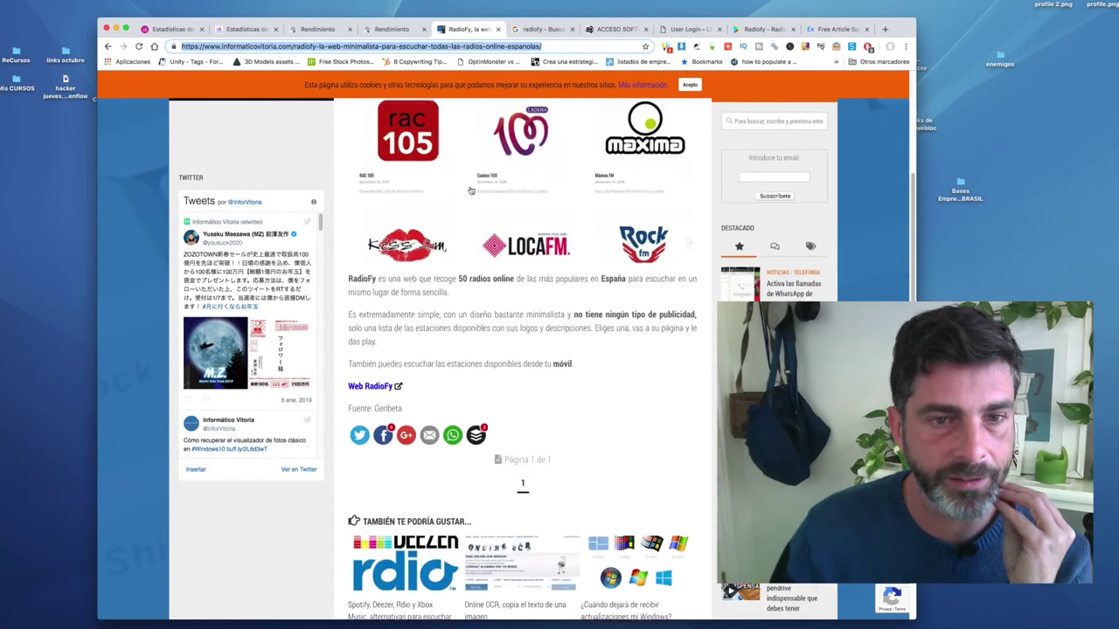
pyautogui.scroll(1, 470, 190)
pyautogui.scroll(5, 448, 300)
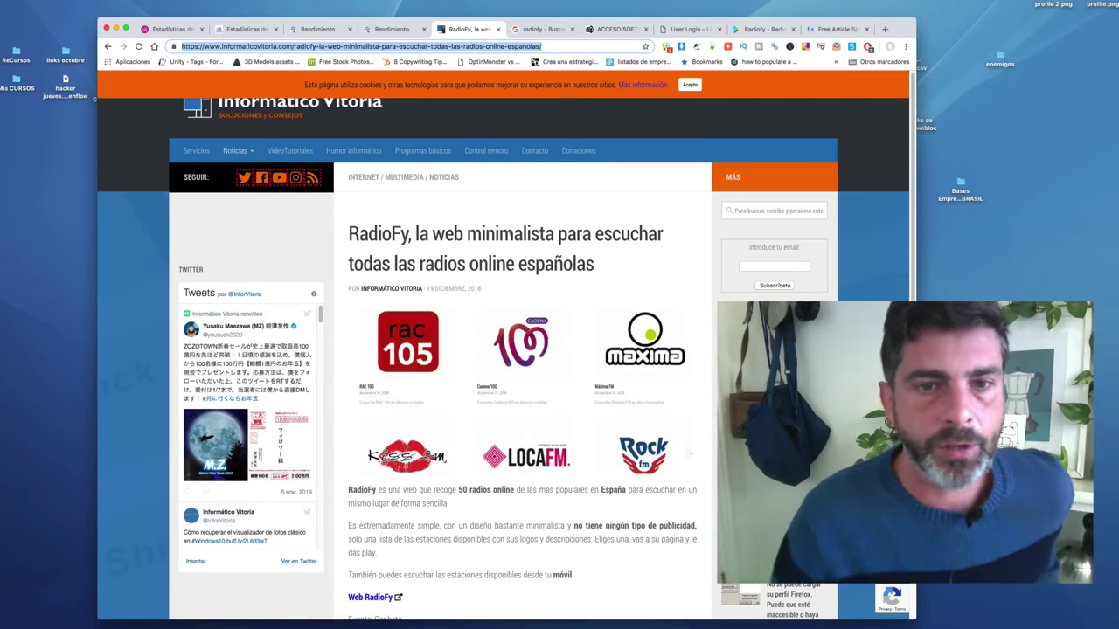
pyautogui.tripleClick(506, 235)
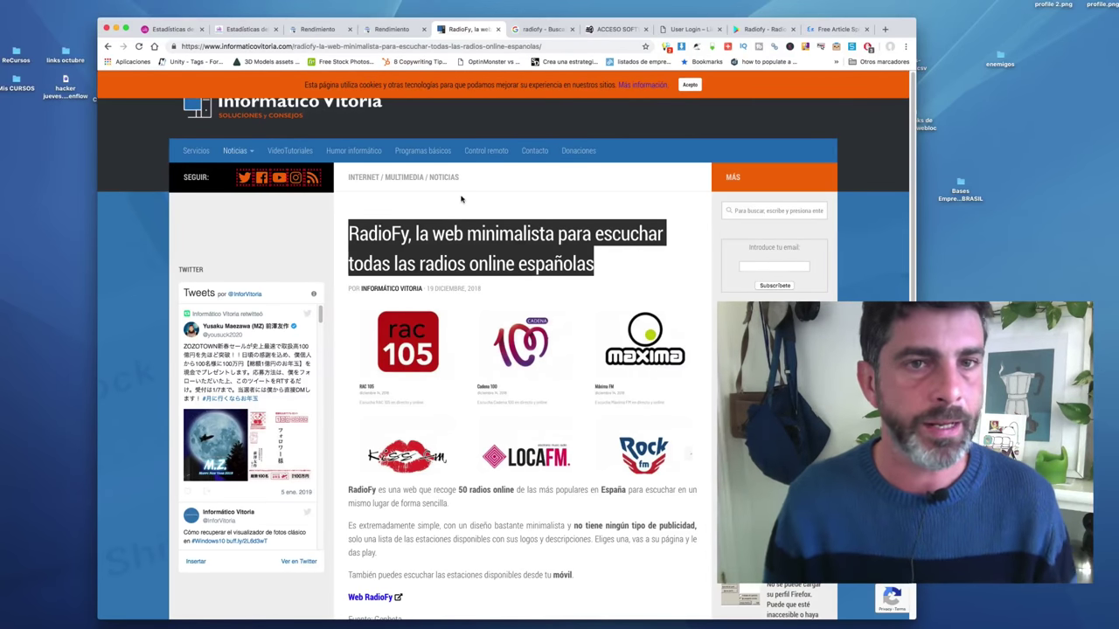
pyautogui.click(411, 47)
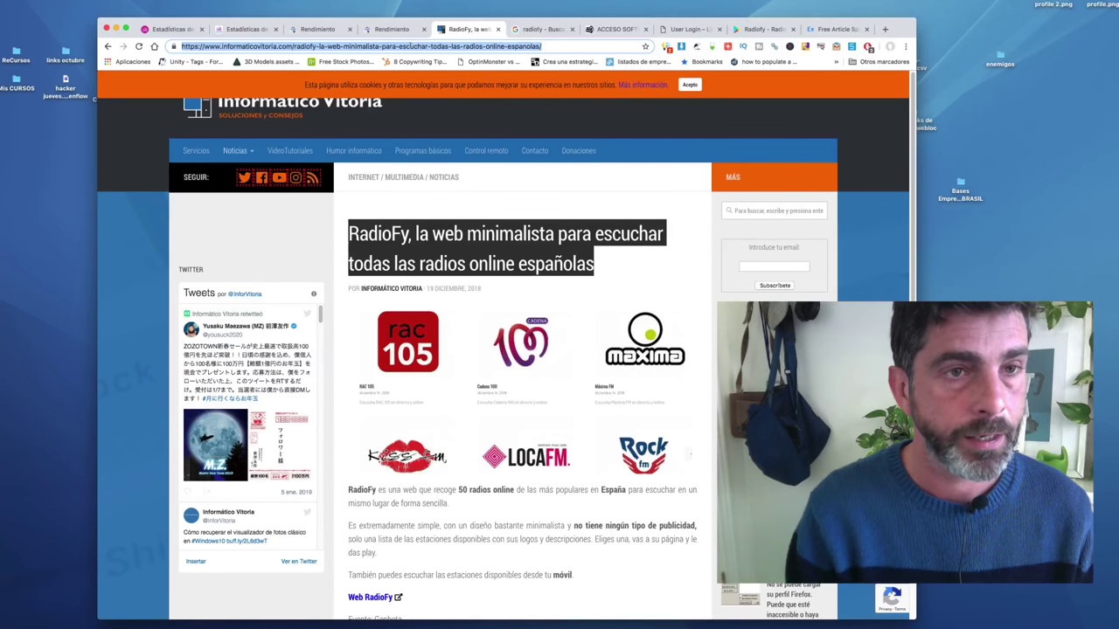
# Search Google for "genbeta radiofy" and open the Genbeta article about RadioFy
pyautogui.write('genbeta')
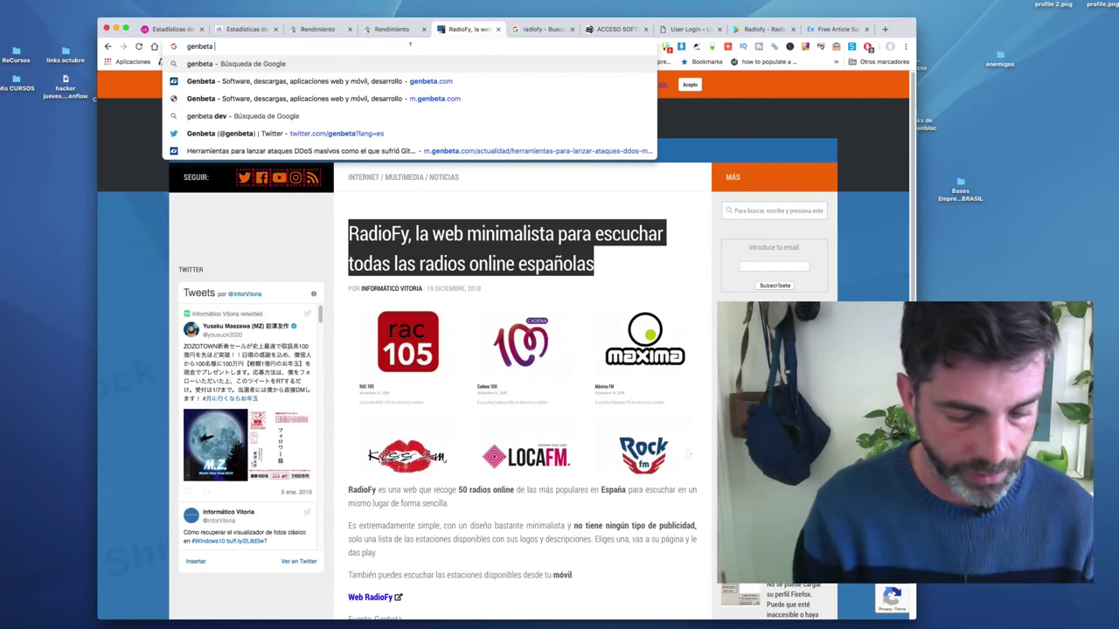
pyautogui.write(' radio')
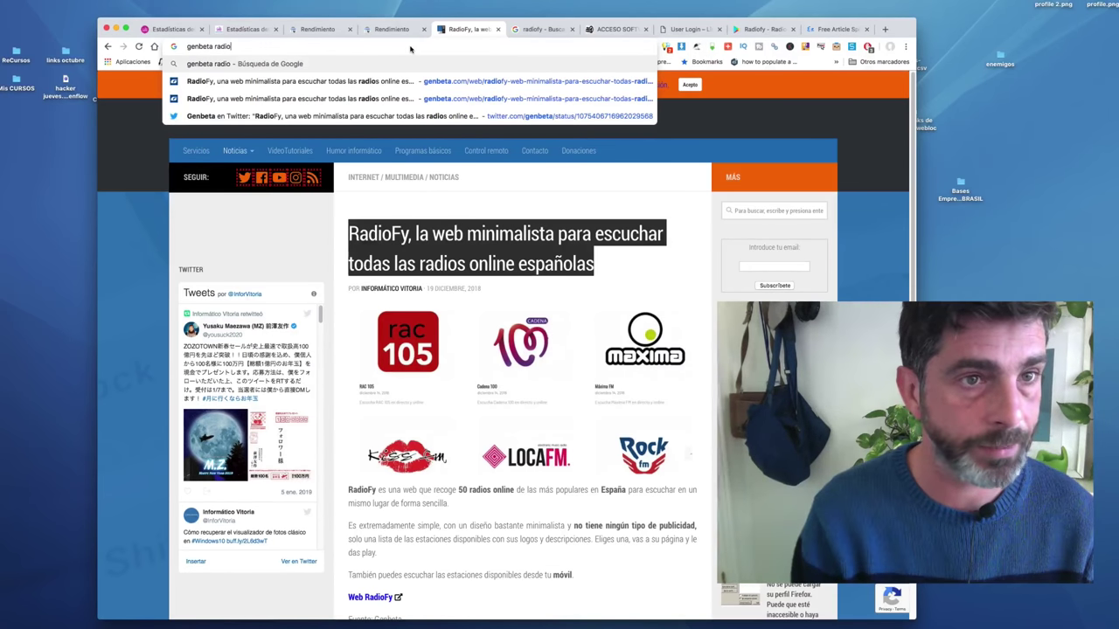
pyautogui.write('fy')
pyautogui.press('Return')
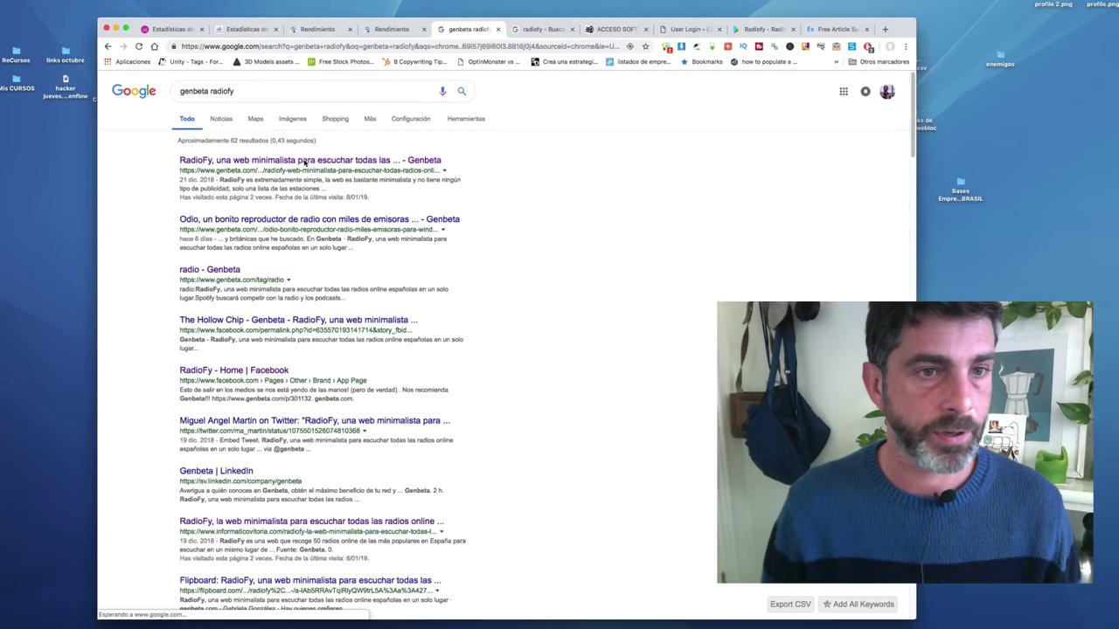
pyautogui.click(305, 161)
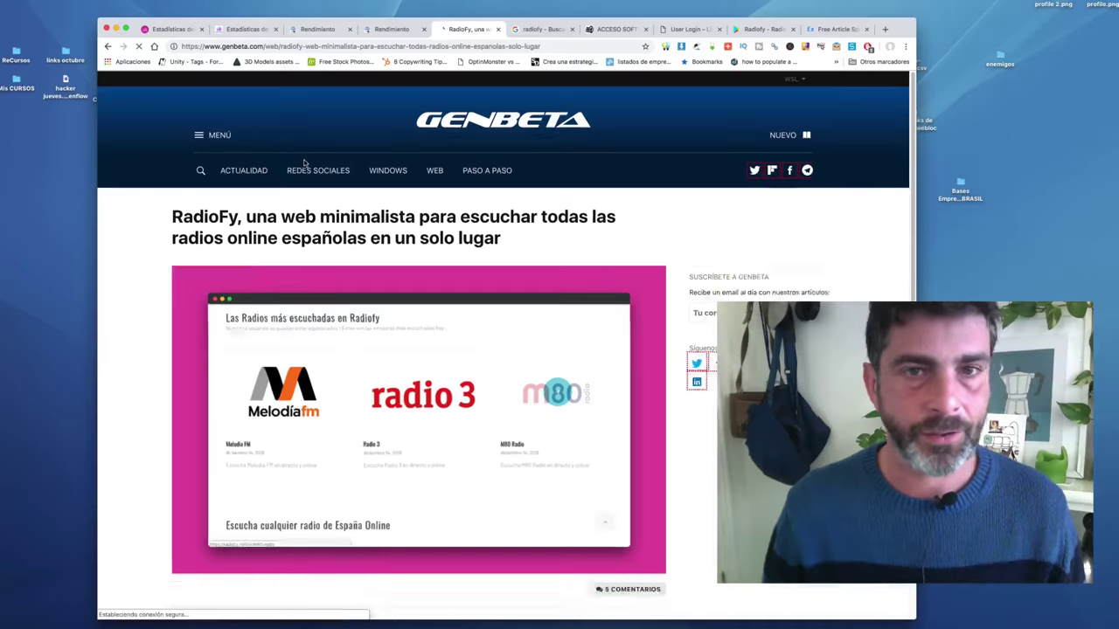
# Skim the whole Genbeta article about RadioFy, from its headline down to the topic tags and related stories
pyautogui.scroll(-6, 305, 162)
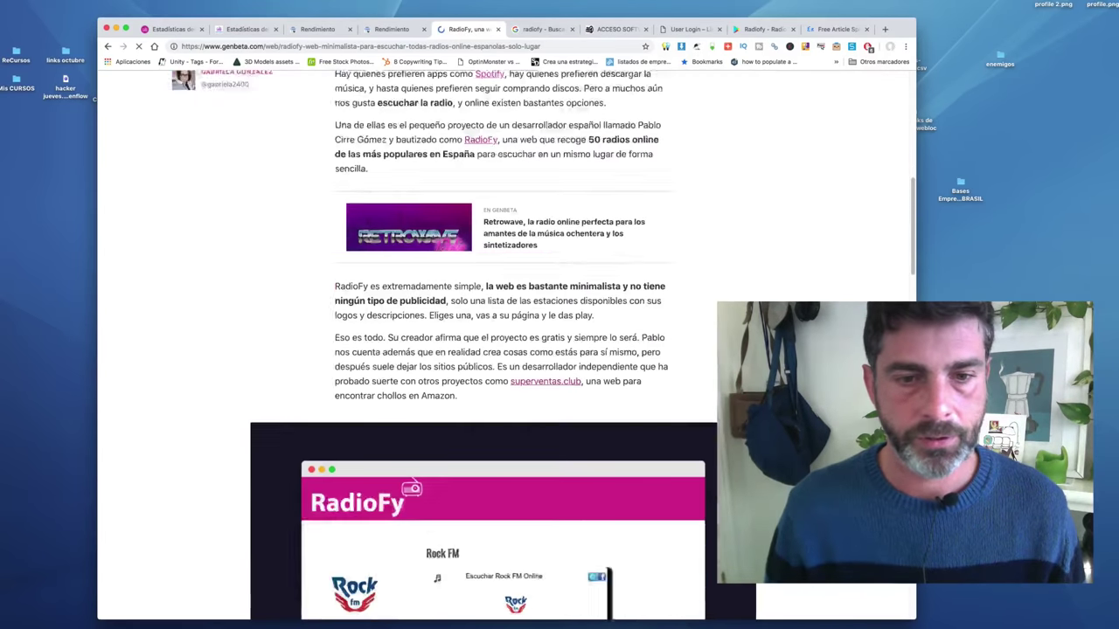
pyautogui.scroll(-10, 448, 222)
pyautogui.scroll(5, 448, 223)
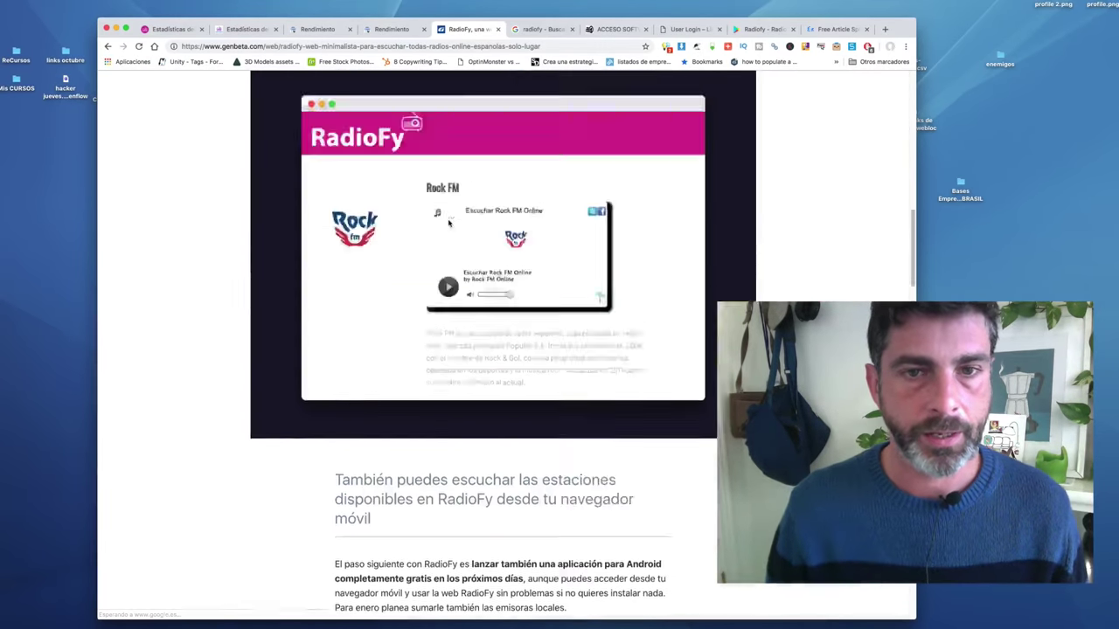
pyautogui.scroll(4, 448, 223)
pyautogui.scroll(-8, 455, 285)
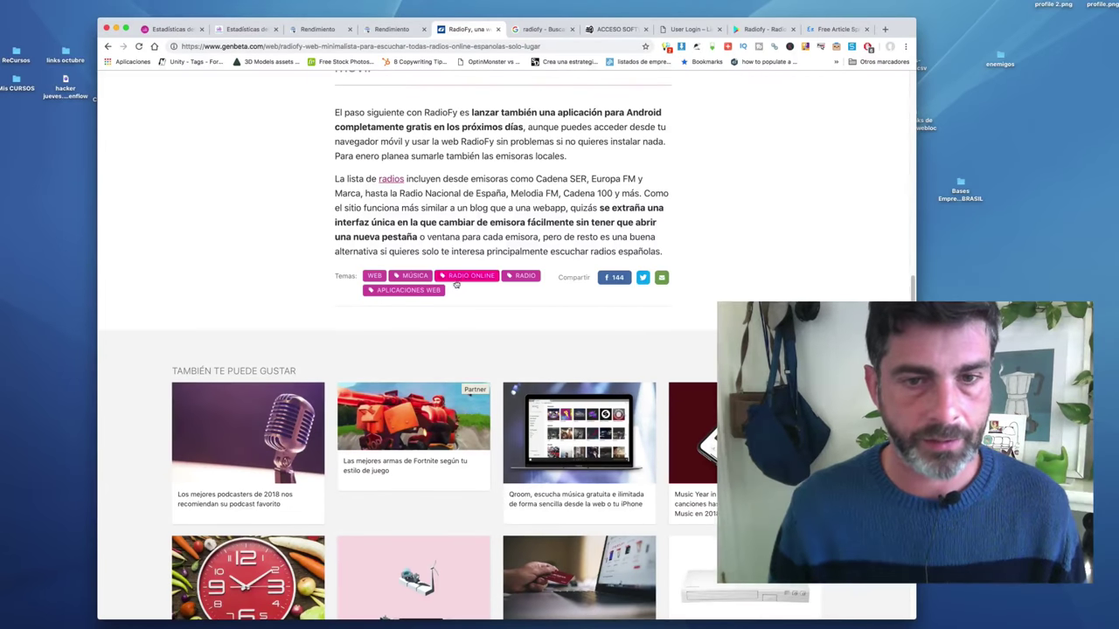
pyautogui.scroll(10, 463, 262)
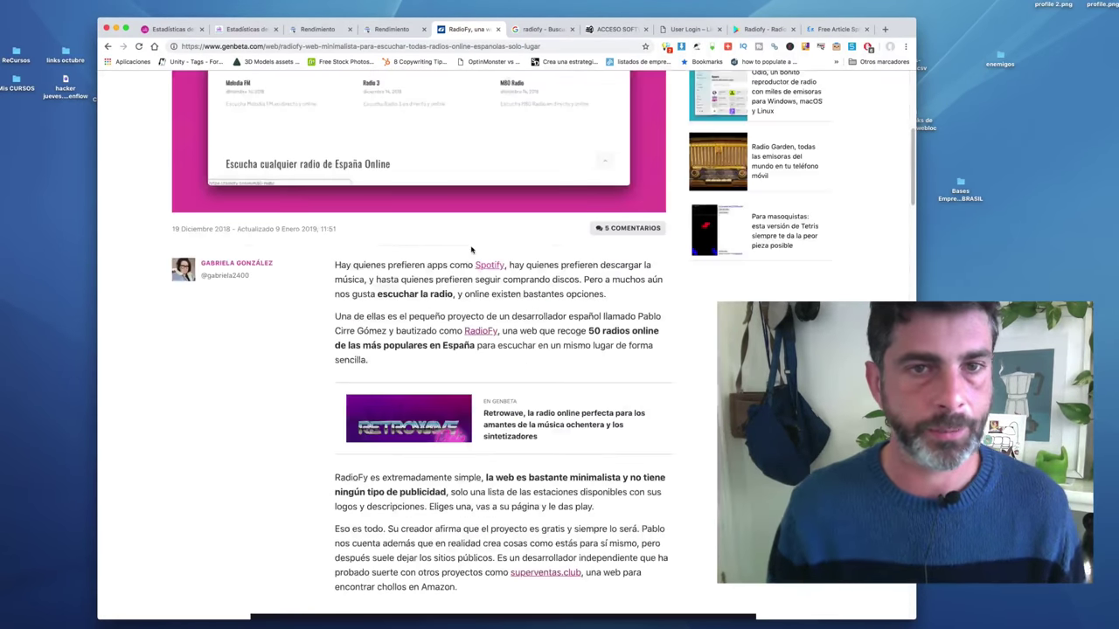
pyautogui.scroll(5, 471, 250)
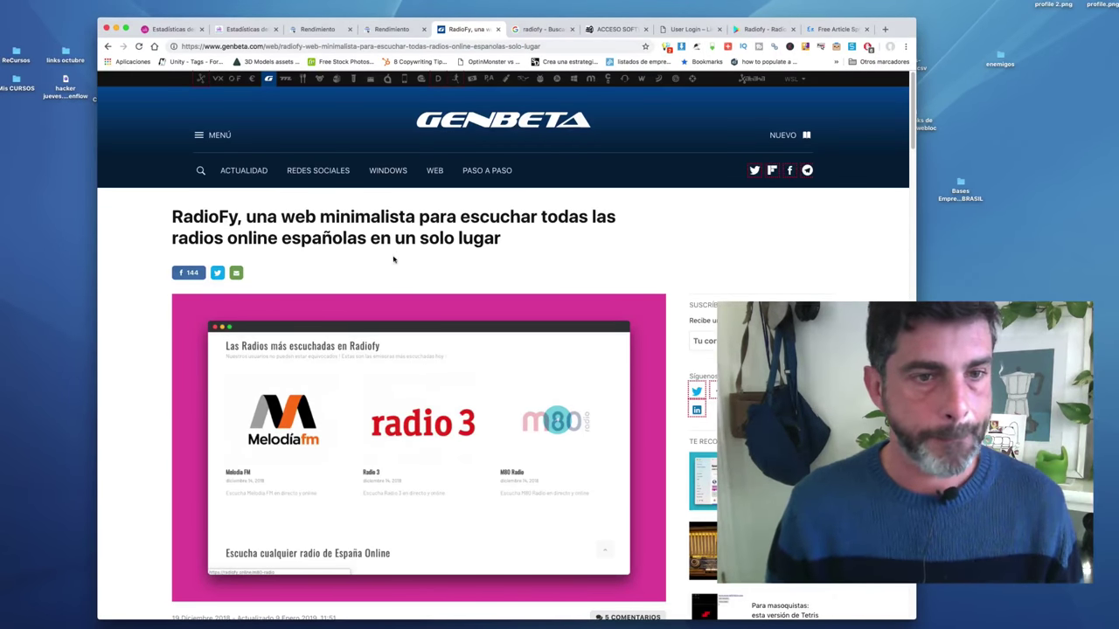
# Read the Genbeta article's paragraphs on RadioFy's station list, minimalist design and mobile listening, and return to its headline and introduction
pyautogui.scroll(-1, 447, 218)
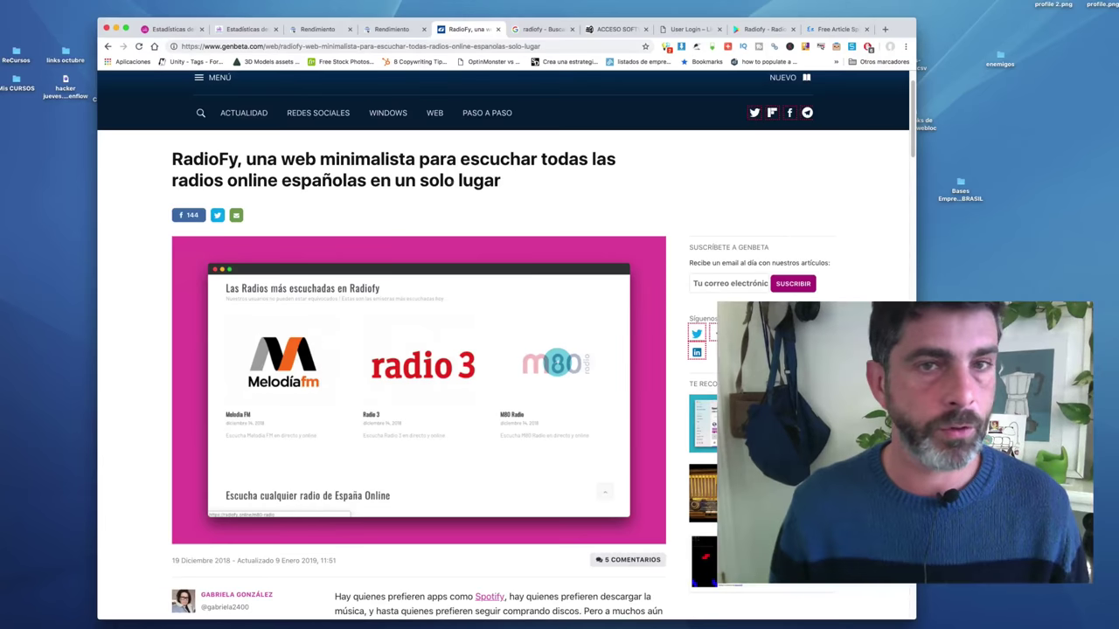
pyautogui.scroll(-7, 226, 171)
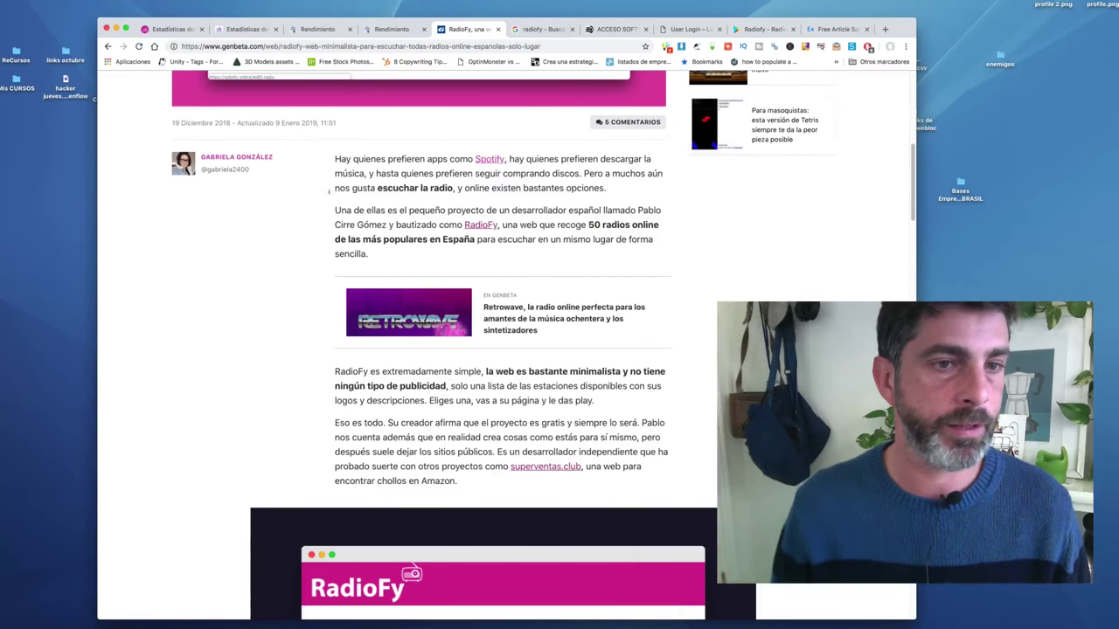
pyautogui.scroll(-1, 593, 205)
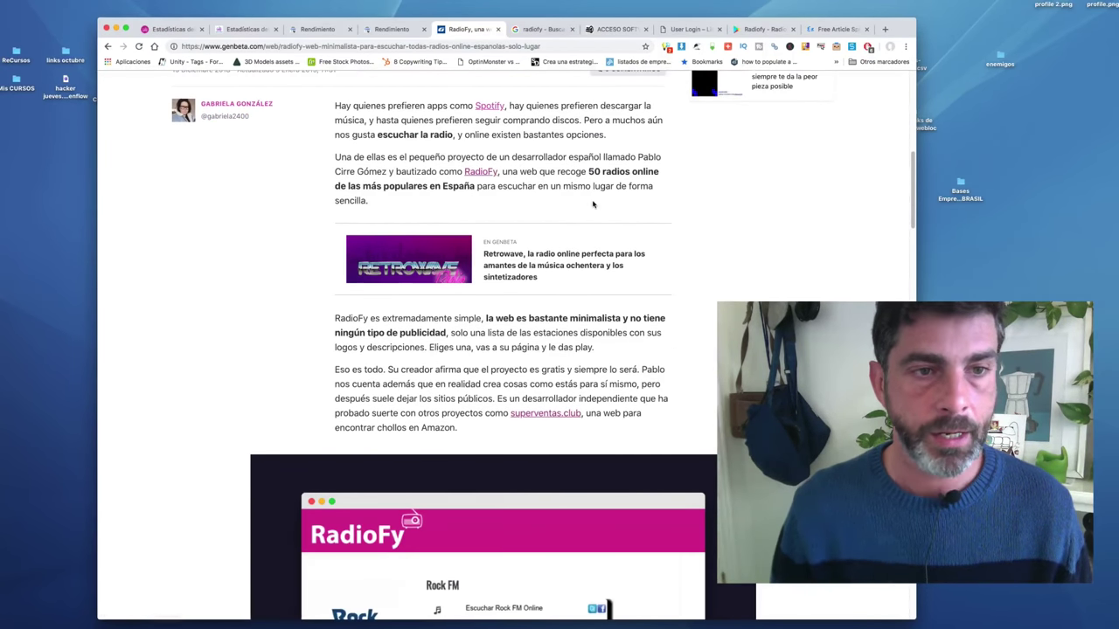
pyautogui.scroll(-4, 592, 205)
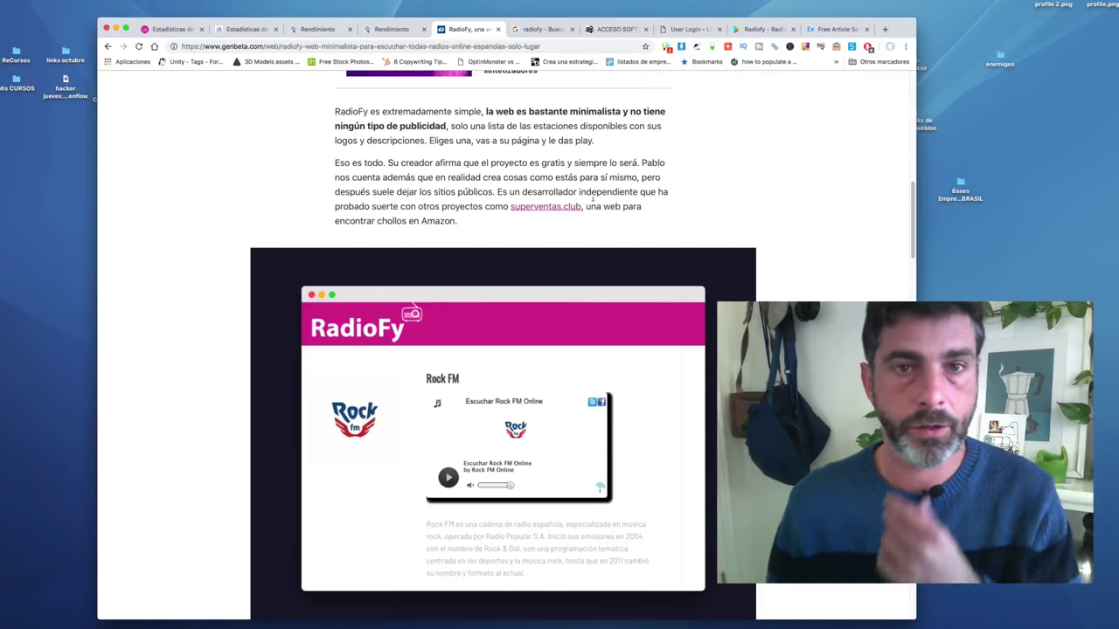
pyautogui.scroll(-4, 577, 214)
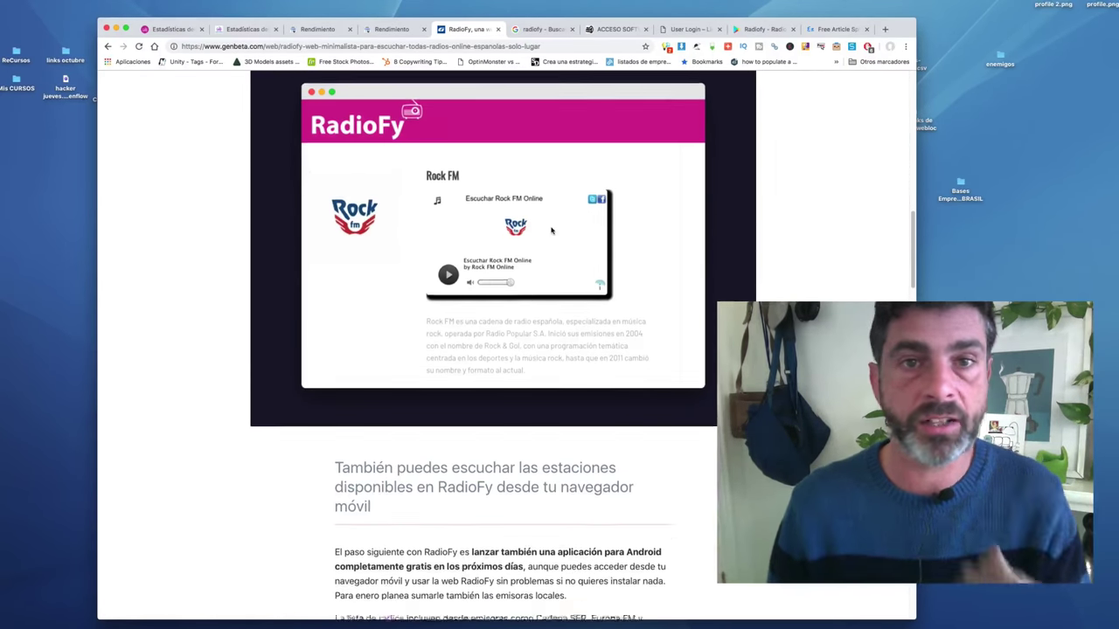
pyautogui.scroll(-6, 547, 232)
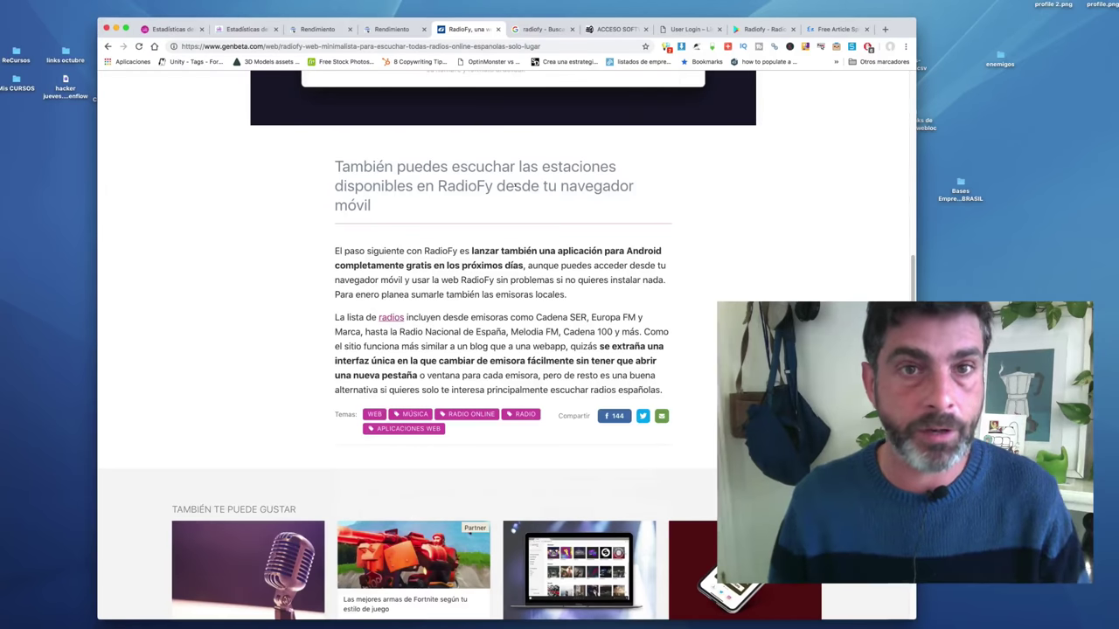
pyautogui.scroll(10, 516, 188)
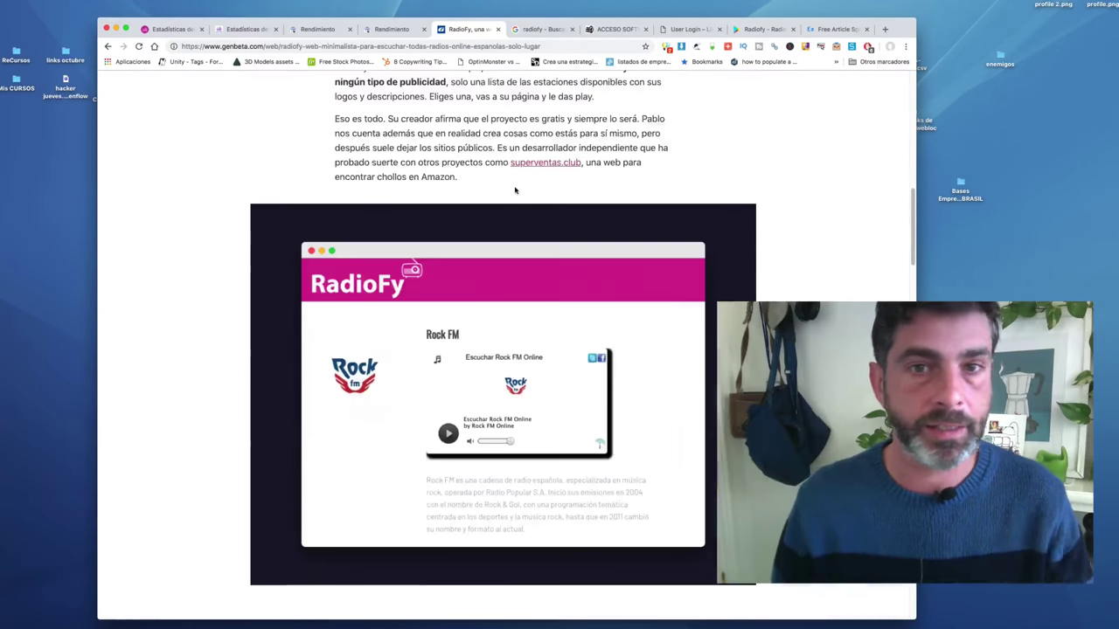
pyautogui.scroll(5, 516, 188)
pyautogui.scroll(-1, 515, 188)
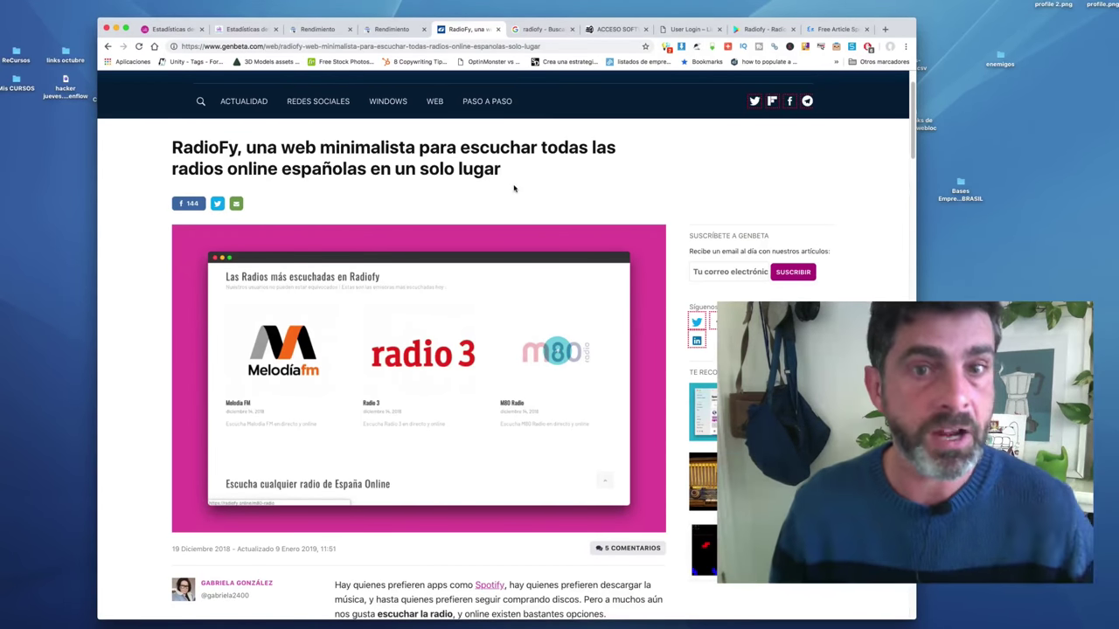
pyautogui.scroll(-3, 515, 190)
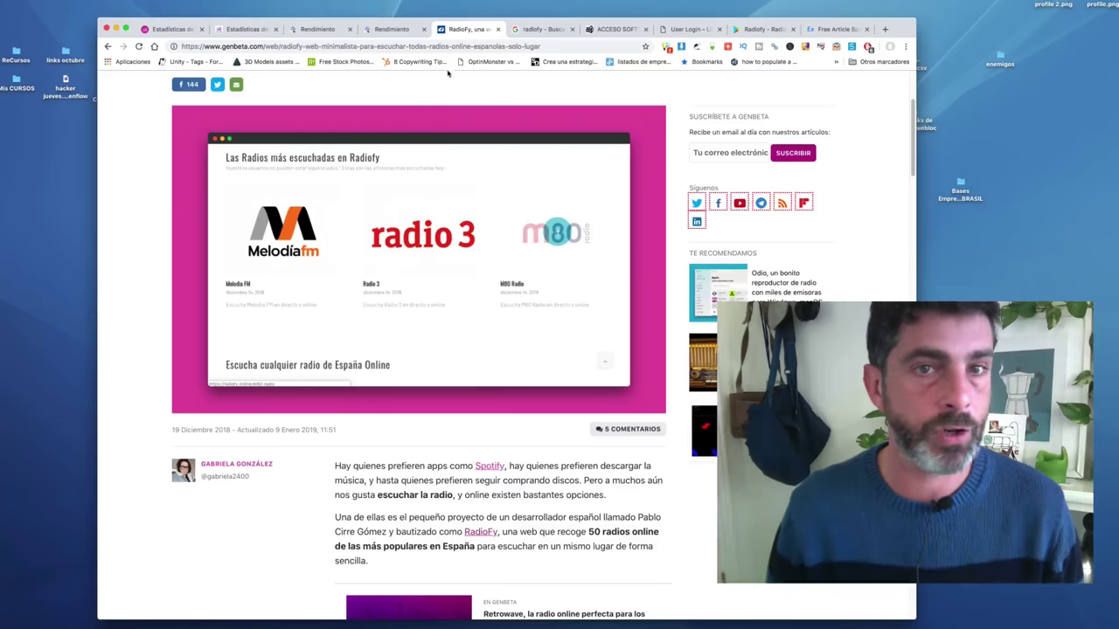
# Return to radiofy.online's Search Console performance report and copy the query "radio ole directo" from the query list
pyautogui.click(328, 29)
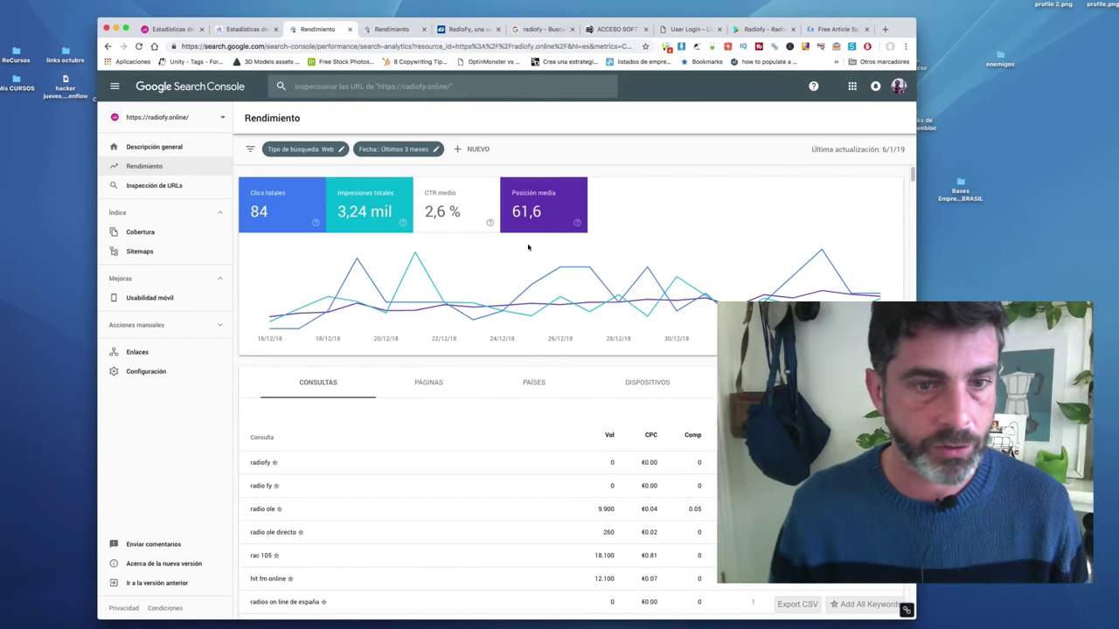
pyautogui.scroll(-3, 527, 279)
pyautogui.scroll(-2, 420, 315)
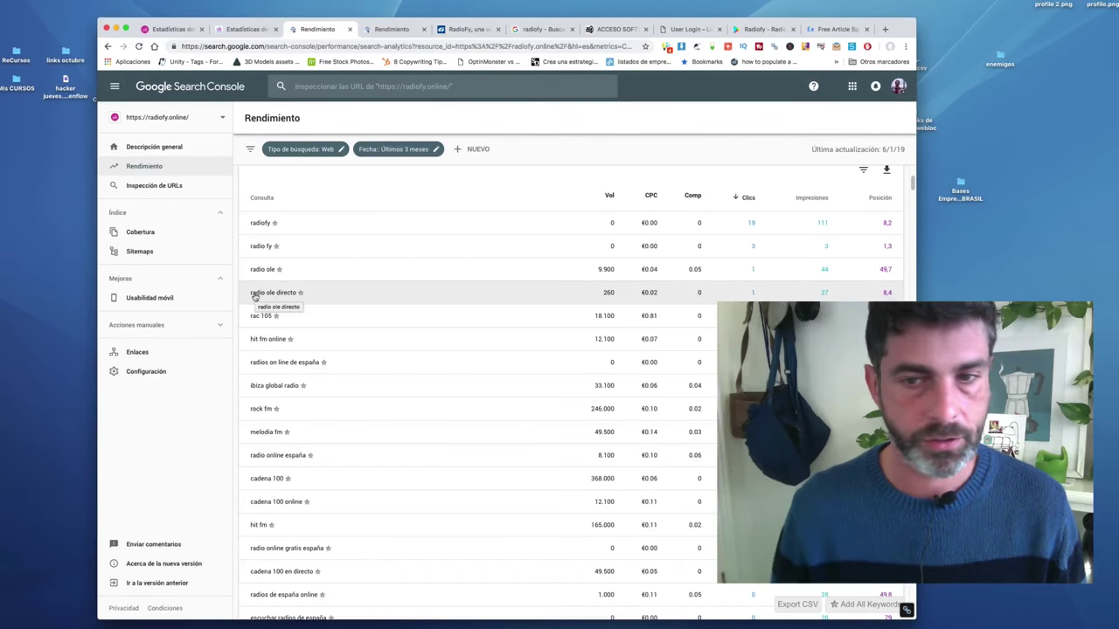
pyautogui.moveTo(251, 295); pyautogui.dragTo(295, 298)
pyautogui.hotkey('ctrl', 'c')
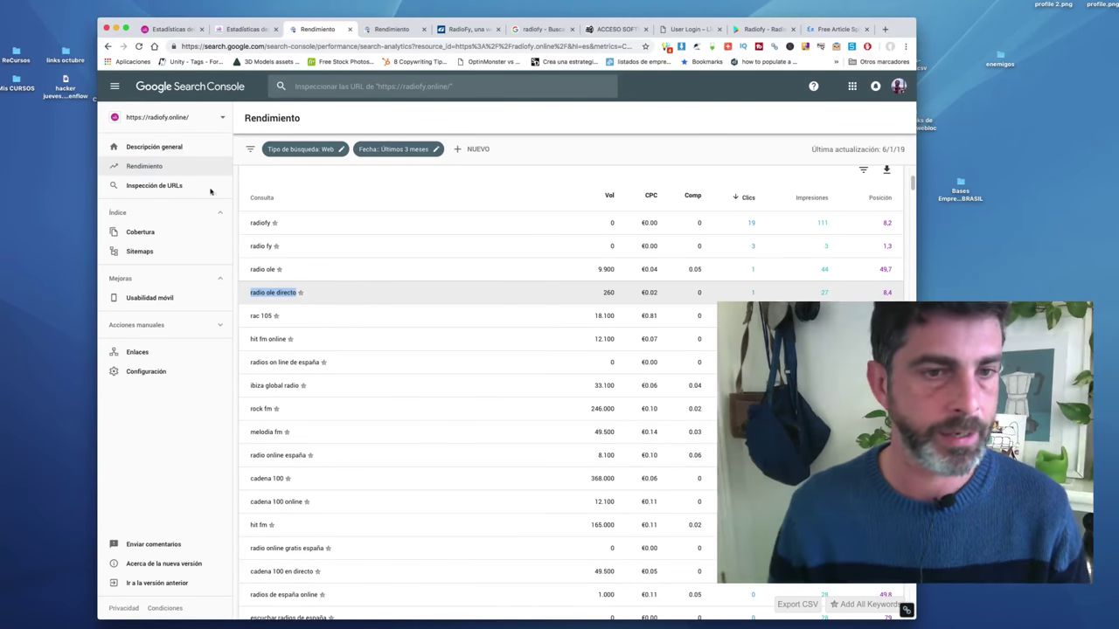
# Search Google for the copied query "radio ole directo" in a new incognito window
pyautogui.click(24, 2)
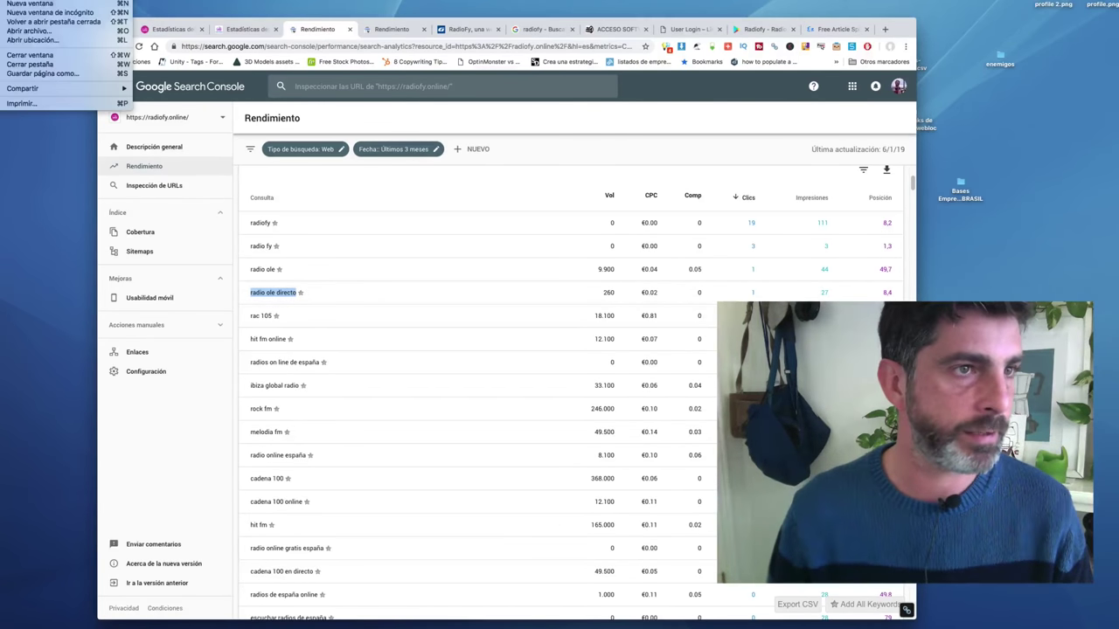
pyautogui.click(35, 12)
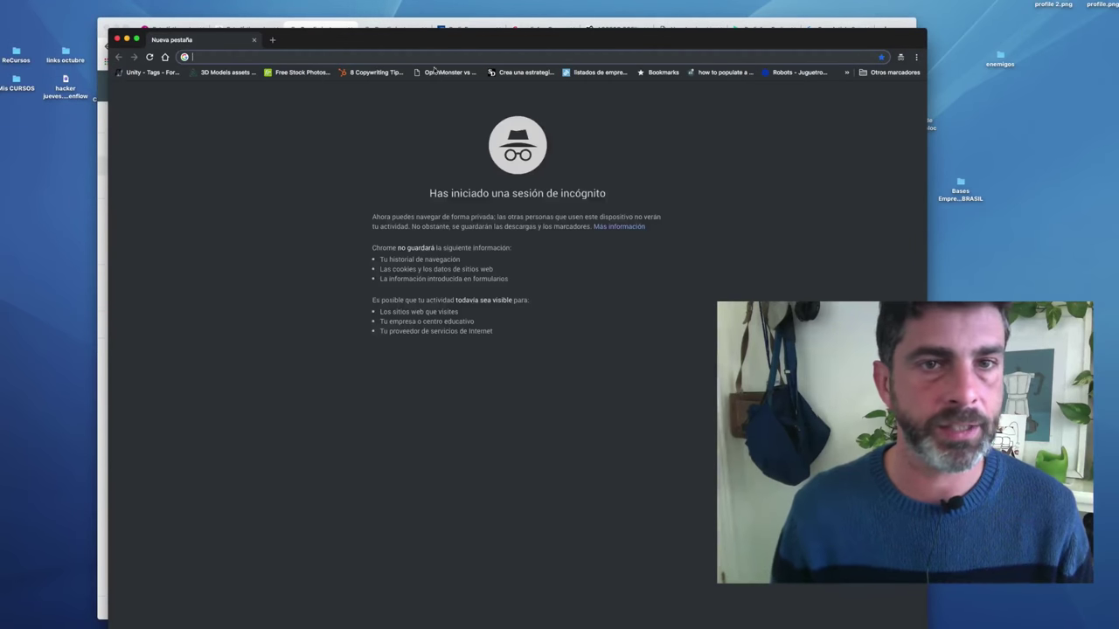
pyautogui.hotkey('ctrl', 'v')
pyautogui.press('Return')
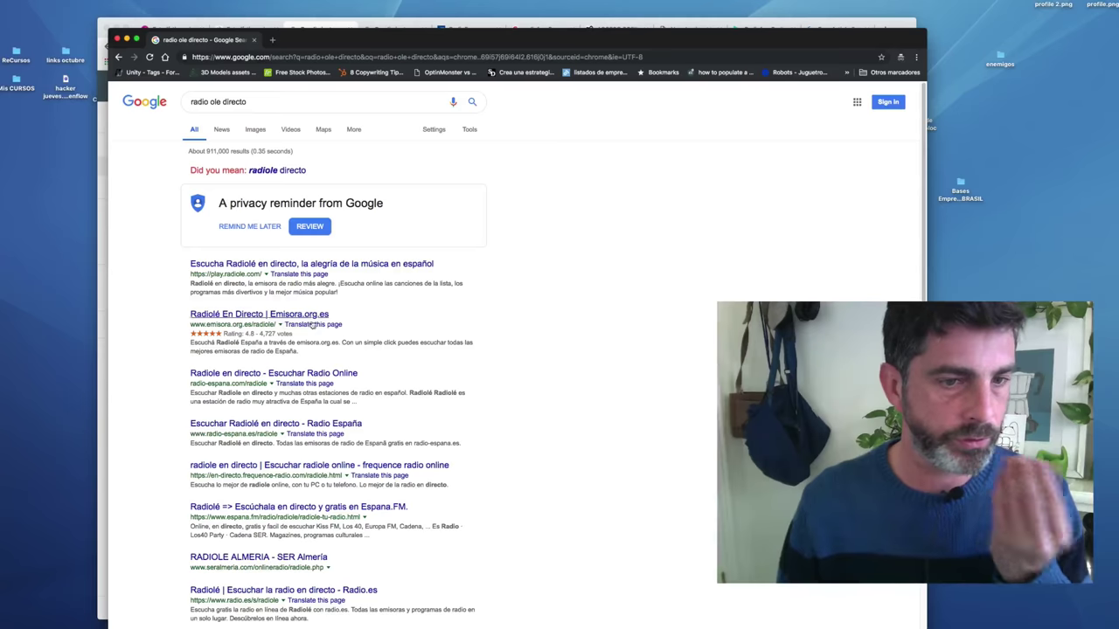
# Look for "radiofy" within the Google results page for "radio ole directo" and close the incognito window
pyautogui.scroll(-2, 469, 327)
pyautogui.press('super+f')
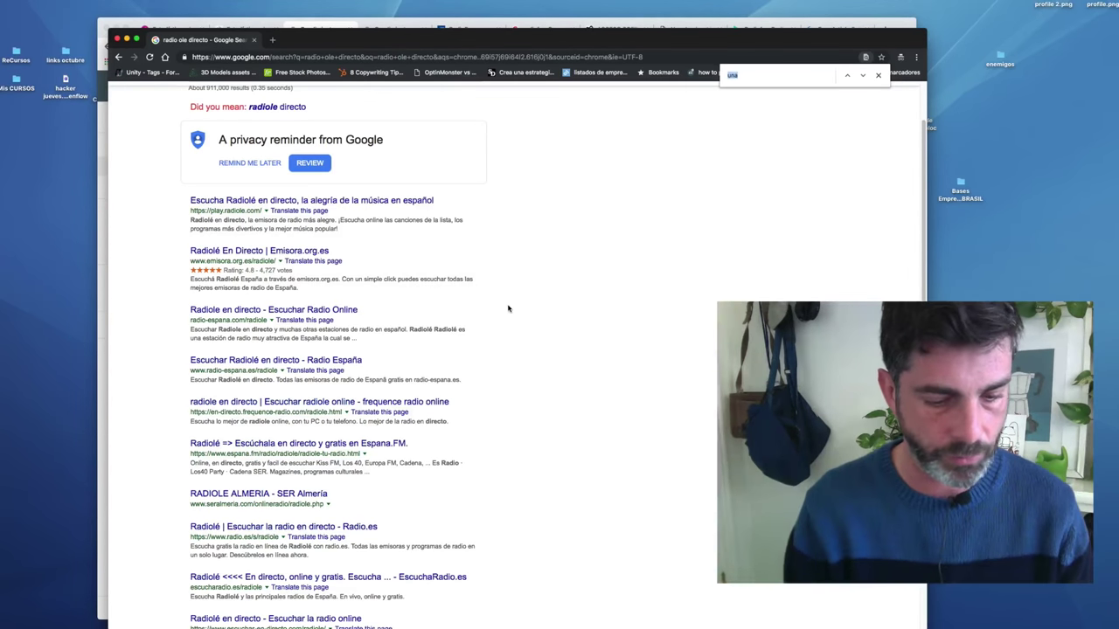
pyautogui.write('radiofy')
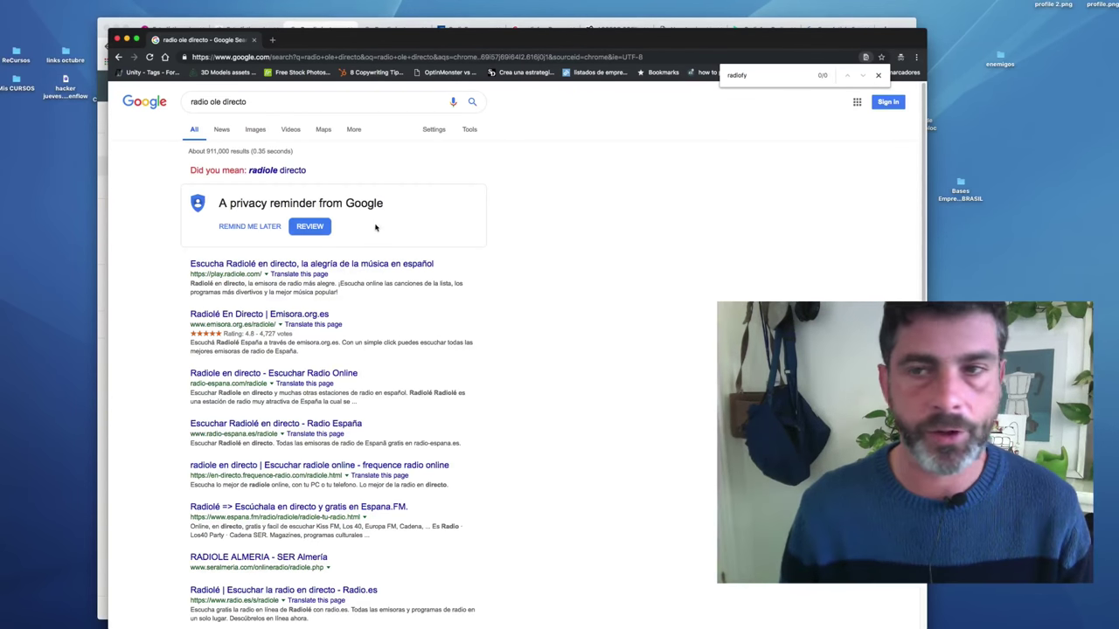
pyautogui.scroll(-5, 499, 246)
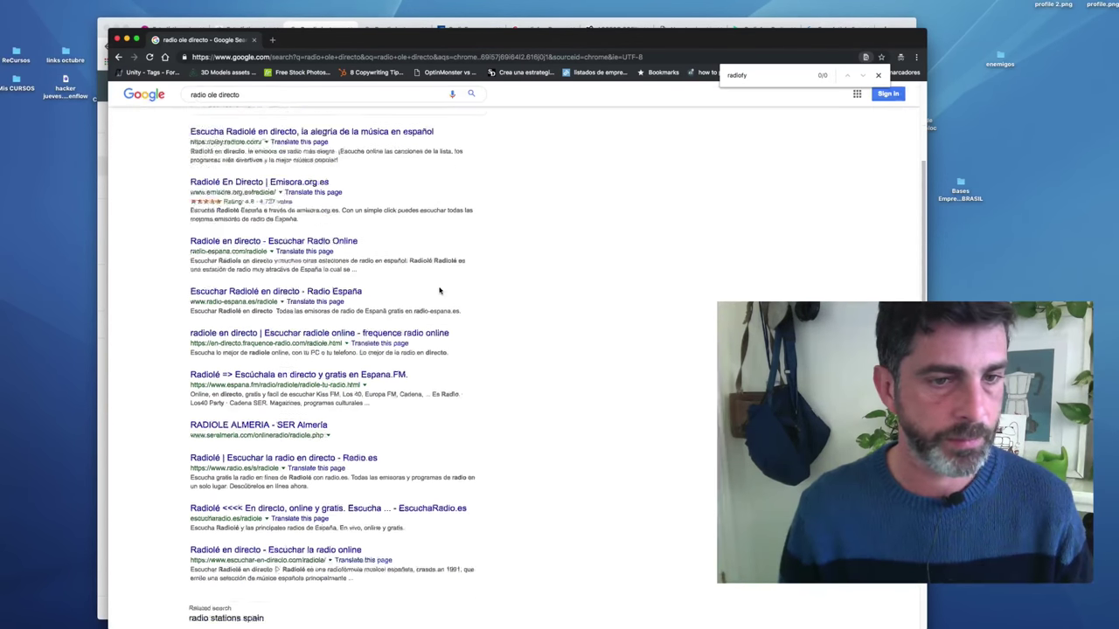
pyautogui.click(116, 40)
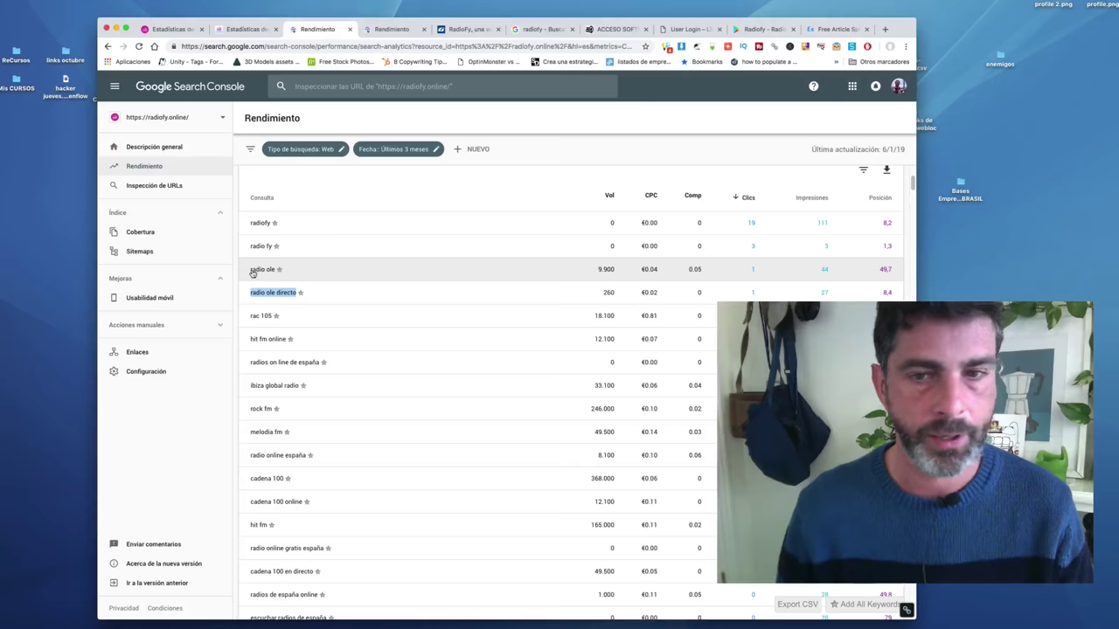
# Look through radiofy.online's query list and sort it by position in ascending order
pyautogui.scroll(-10, 379, 289)
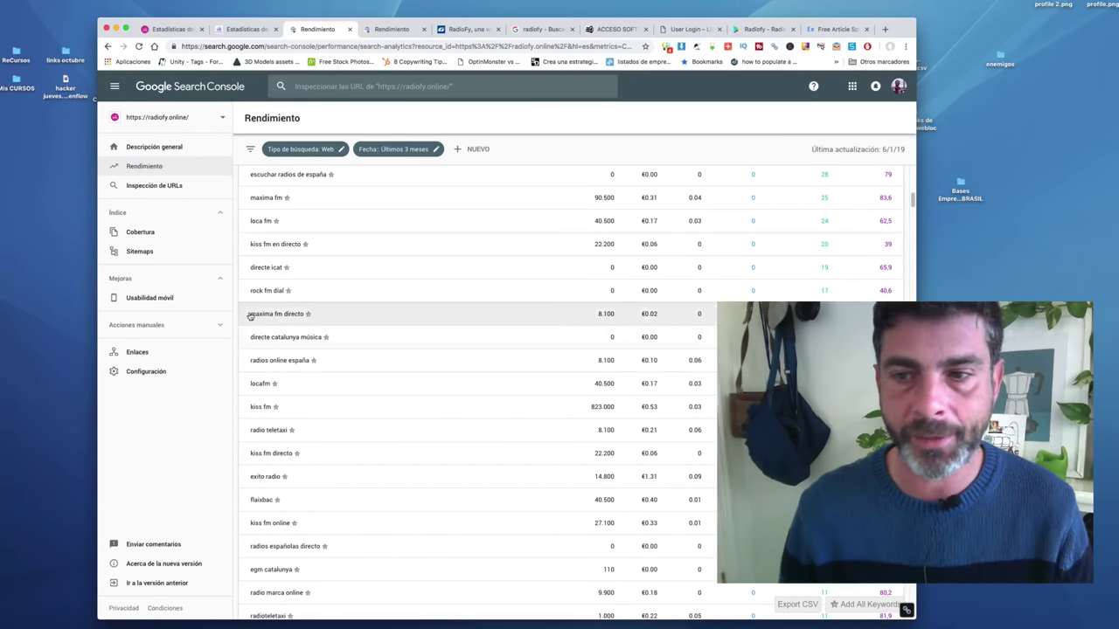
pyautogui.scroll(15, 744, 287)
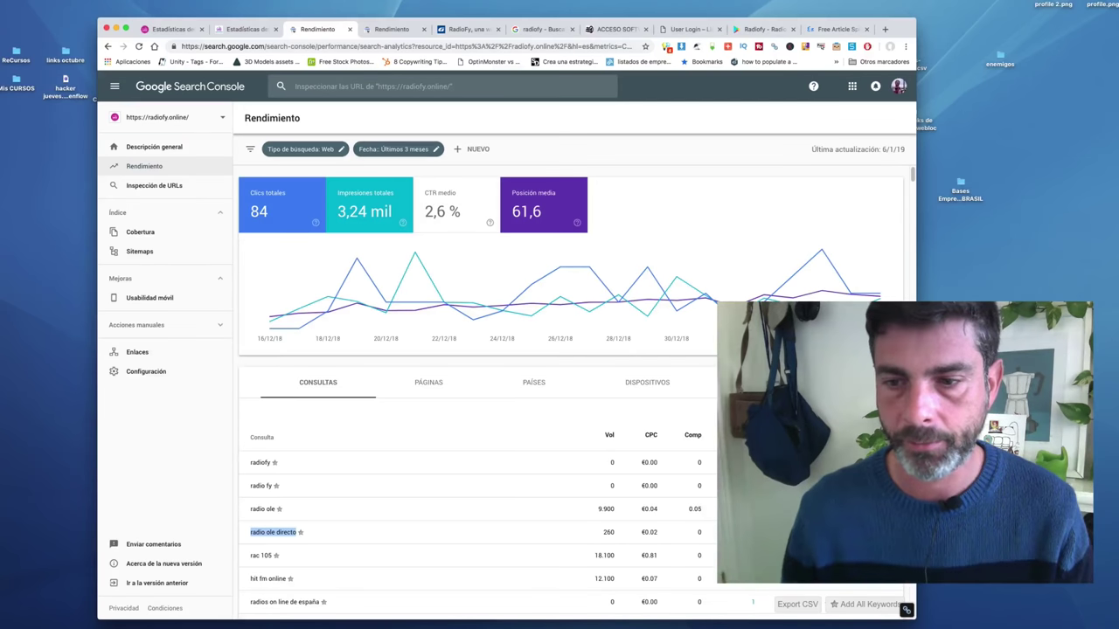
pyautogui.scroll(-5, 826, 265)
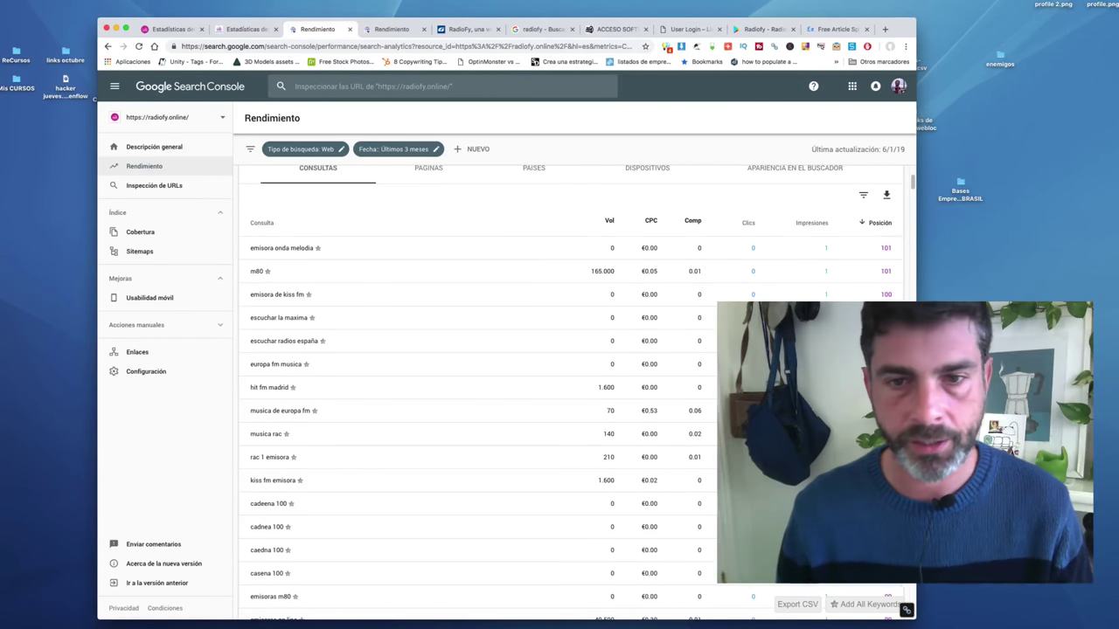
pyautogui.click(874, 223)
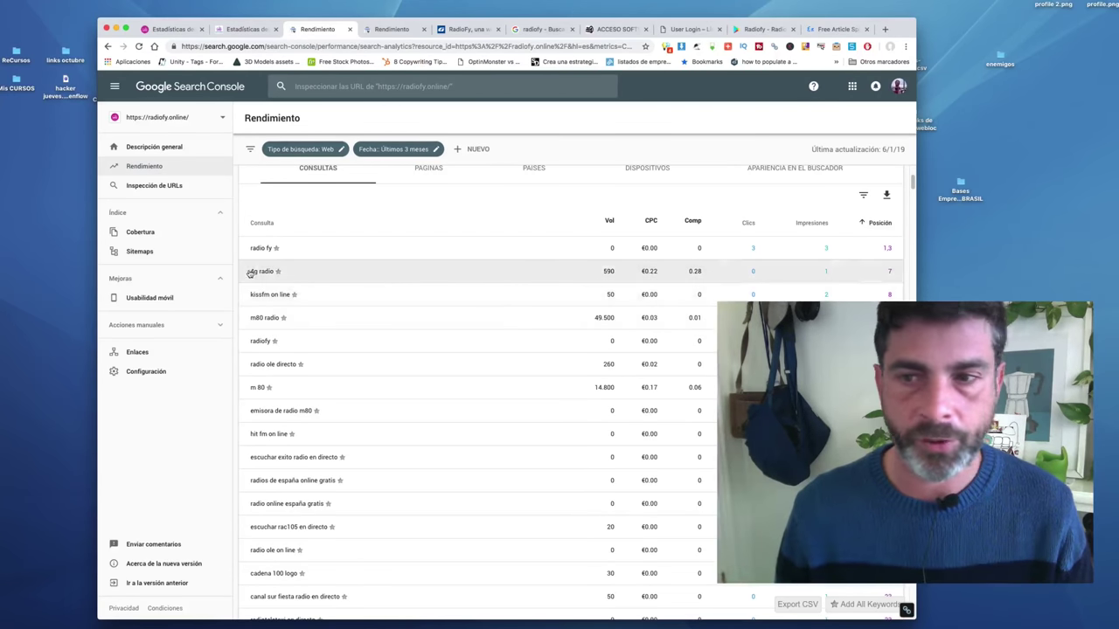
# Copy the query "4g radio" from the query list and search Google for it in a new incognito window
pyautogui.moveTo(270, 273); pyautogui.dragTo(276, 275)
pyautogui.press('super+c')
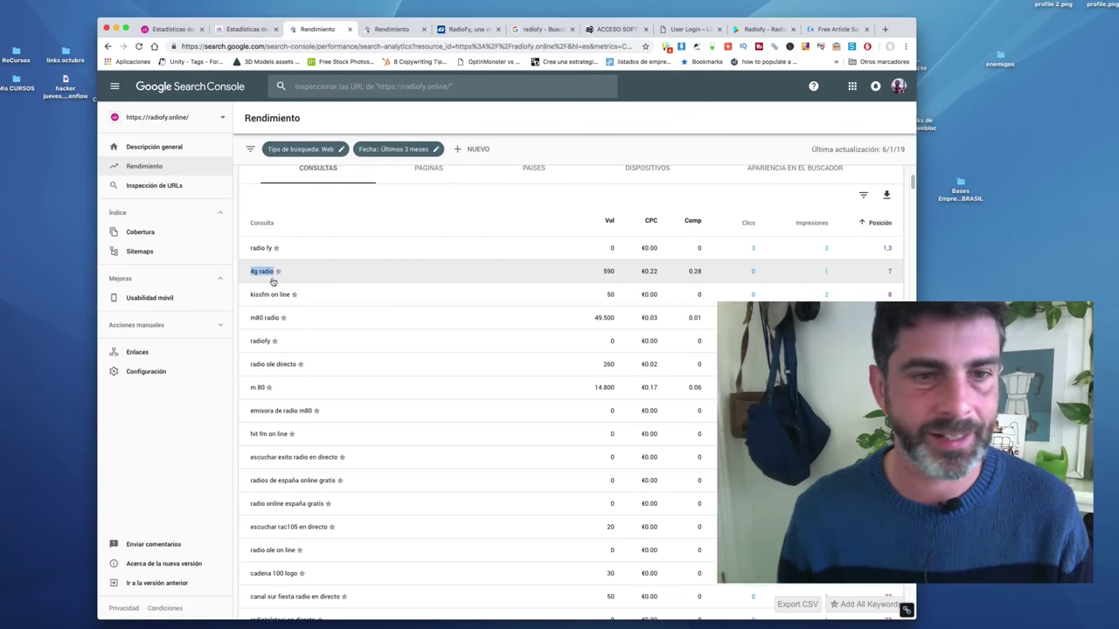
pyautogui.click(18, 1)
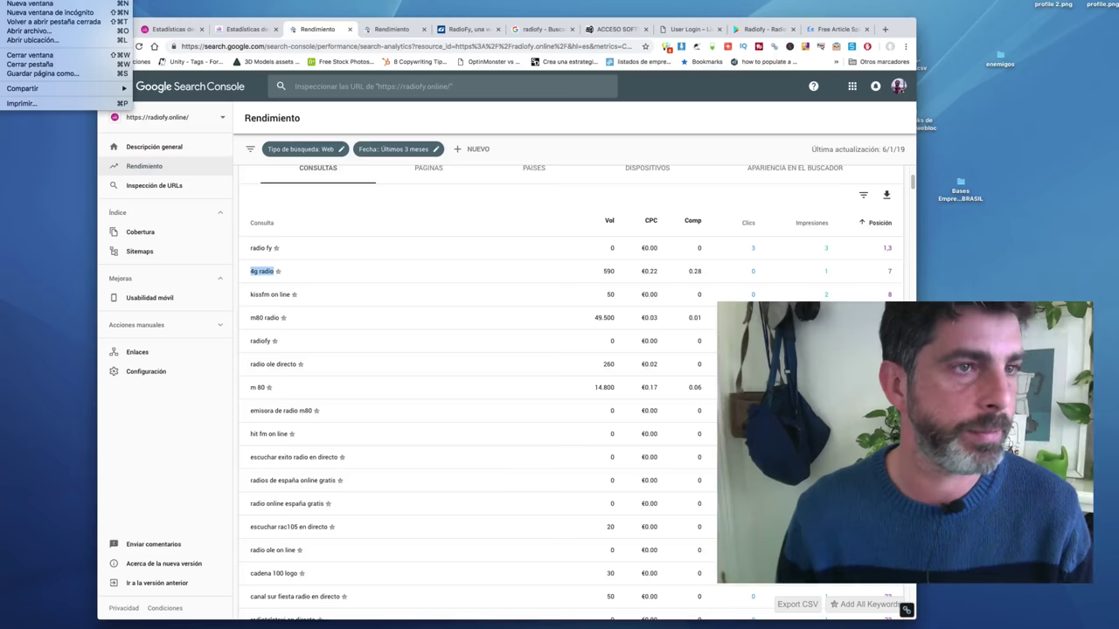
pyautogui.click(11, 12)
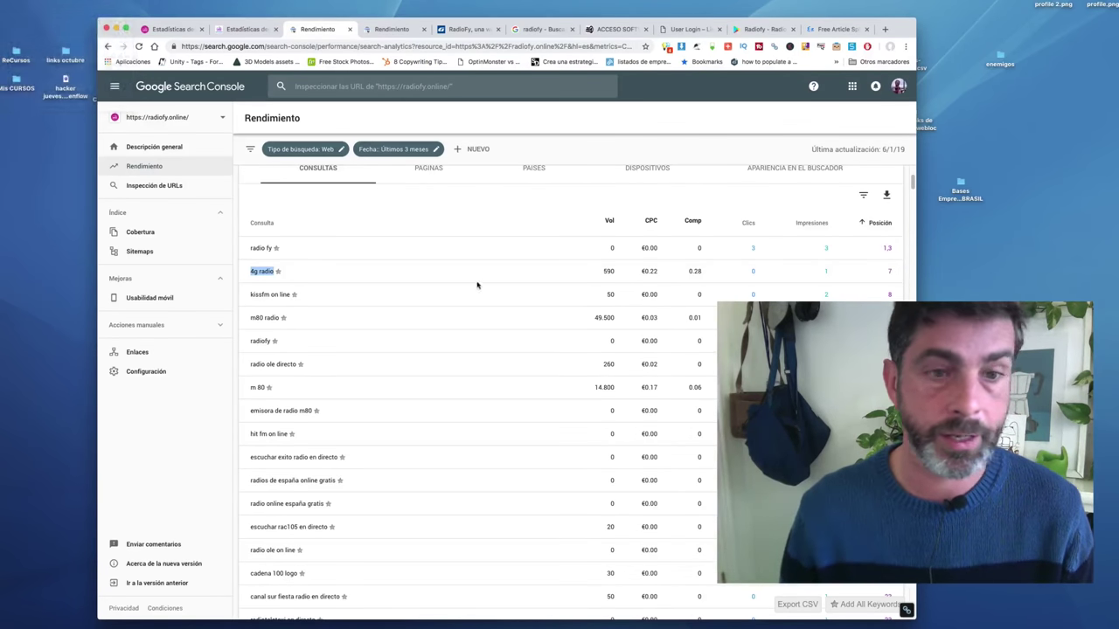
pyautogui.press('super+v')
pyautogui.press('Return')
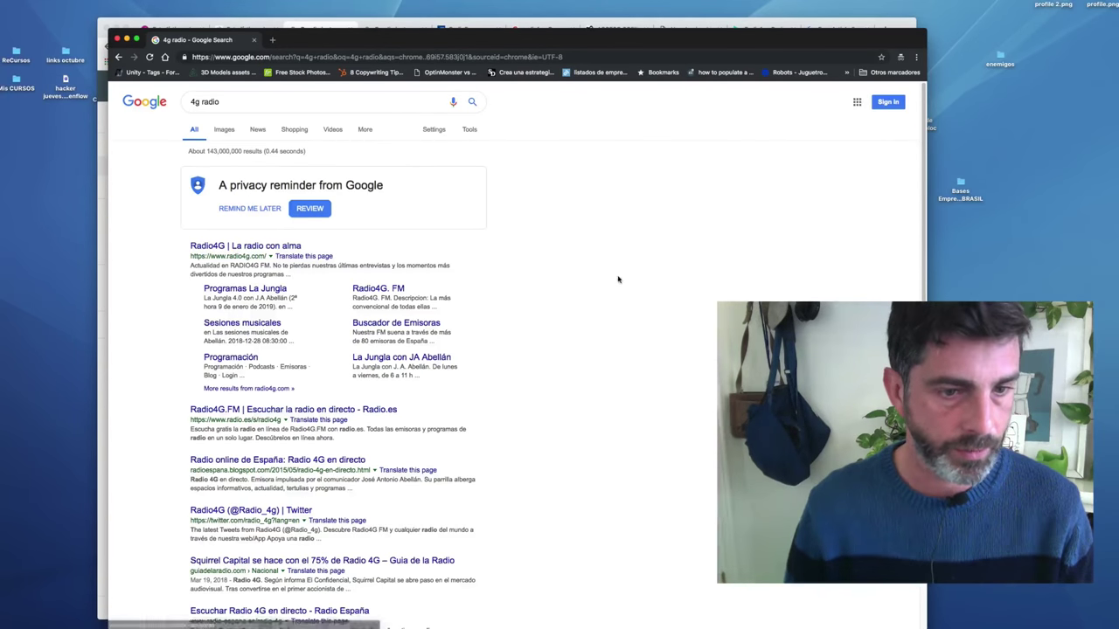
# Look for "radiofy" within the Google results page for "4g radio" and close the incognito window
pyautogui.scroll(-3, 617, 283)
pyautogui.press('super+f')
pyautogui.write('radiofy')
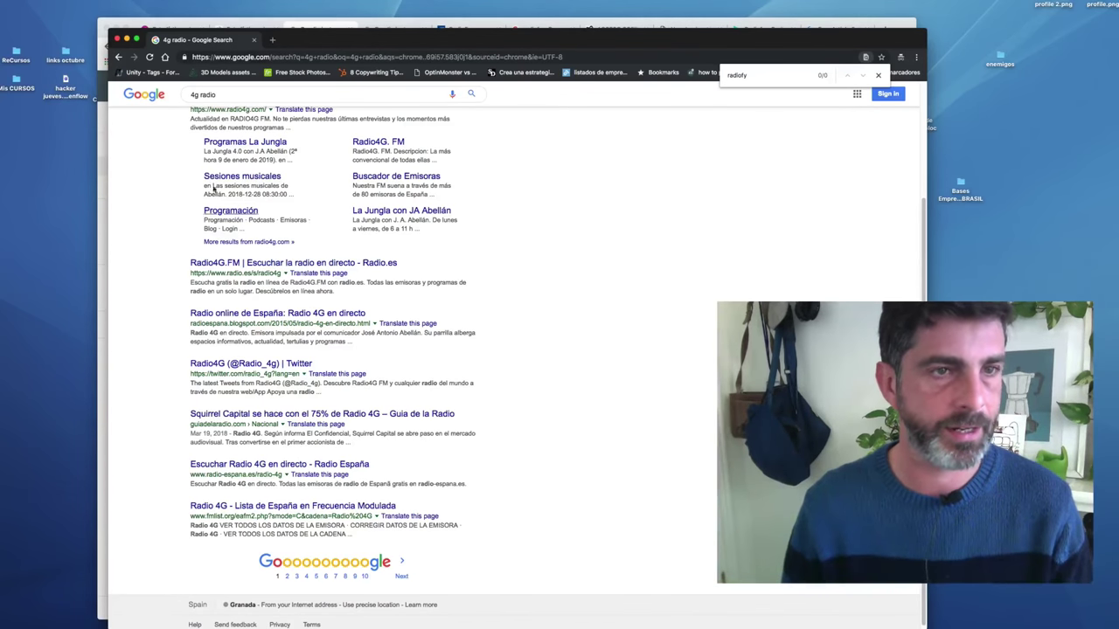
pyautogui.click(117, 40)
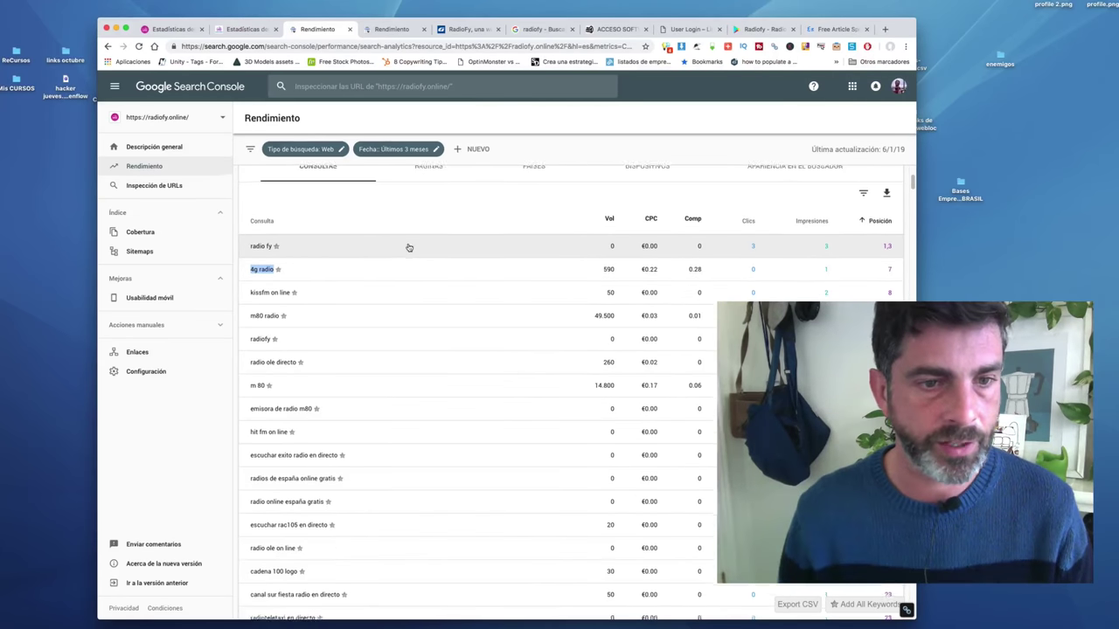
# Copy the query "m80 radio" from the query list and search Google for it in a new incognito window
pyautogui.scroll(-2, 406, 248)
pyautogui.moveTo(249, 267); pyautogui.dragTo(278, 271)
pyautogui.press('super+c')
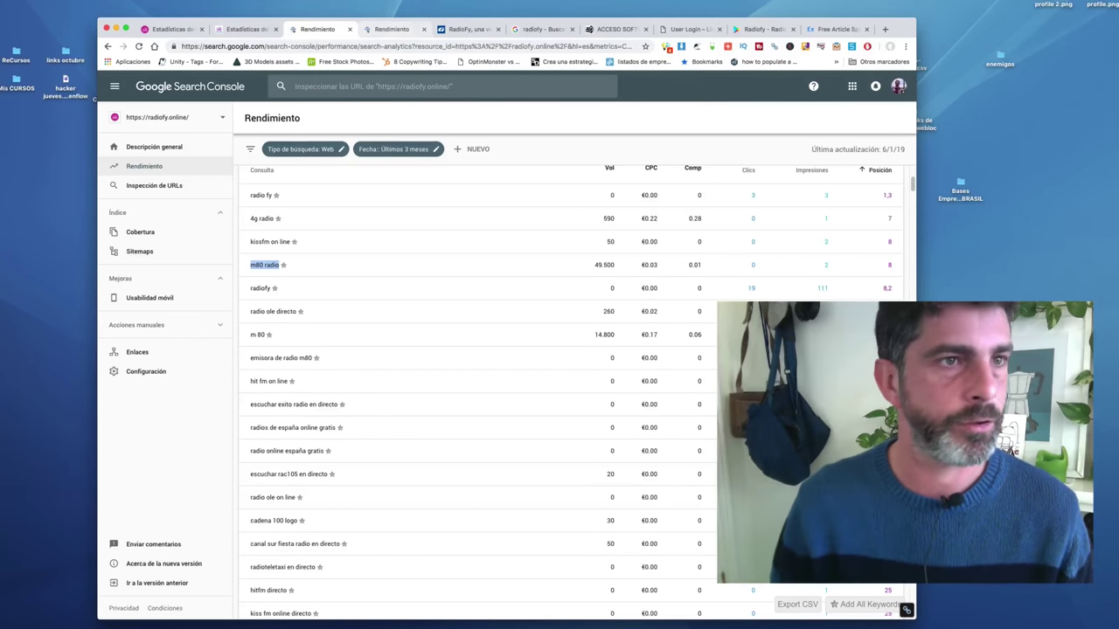
pyautogui.click(17, 0)
pyautogui.click(48, 12)
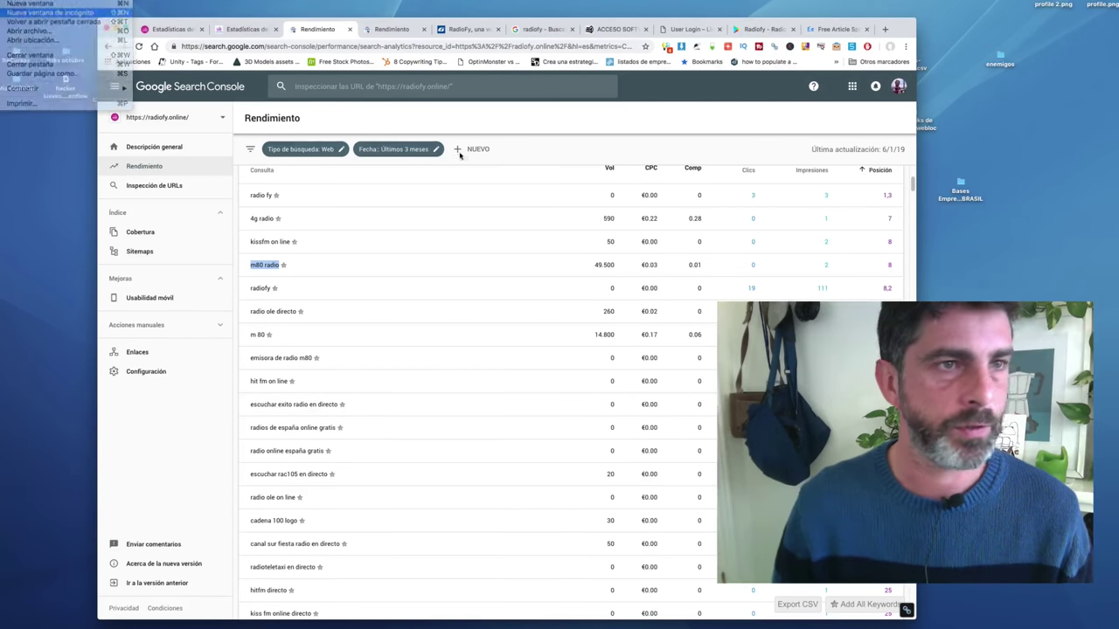
pyautogui.press('super+v')
pyautogui.press('Return')
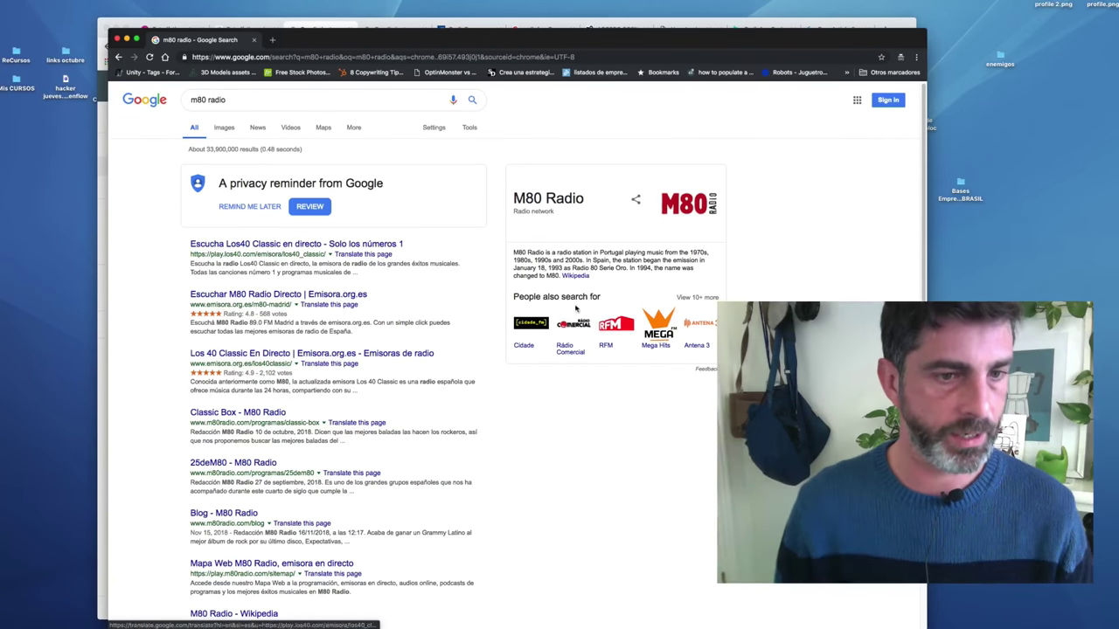
# Look for "radiofy" within the Google results page for "m80 radio" and close the incognito window
pyautogui.scroll(-3, 575, 308)
pyautogui.press('super+f')
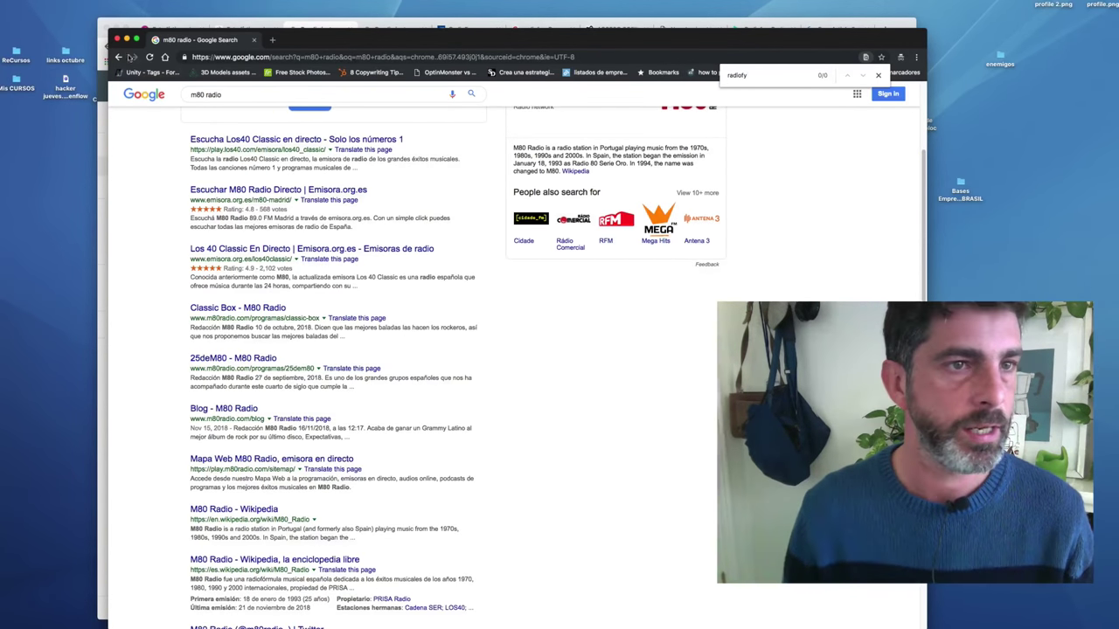
pyautogui.scroll(-5, 513, 350)
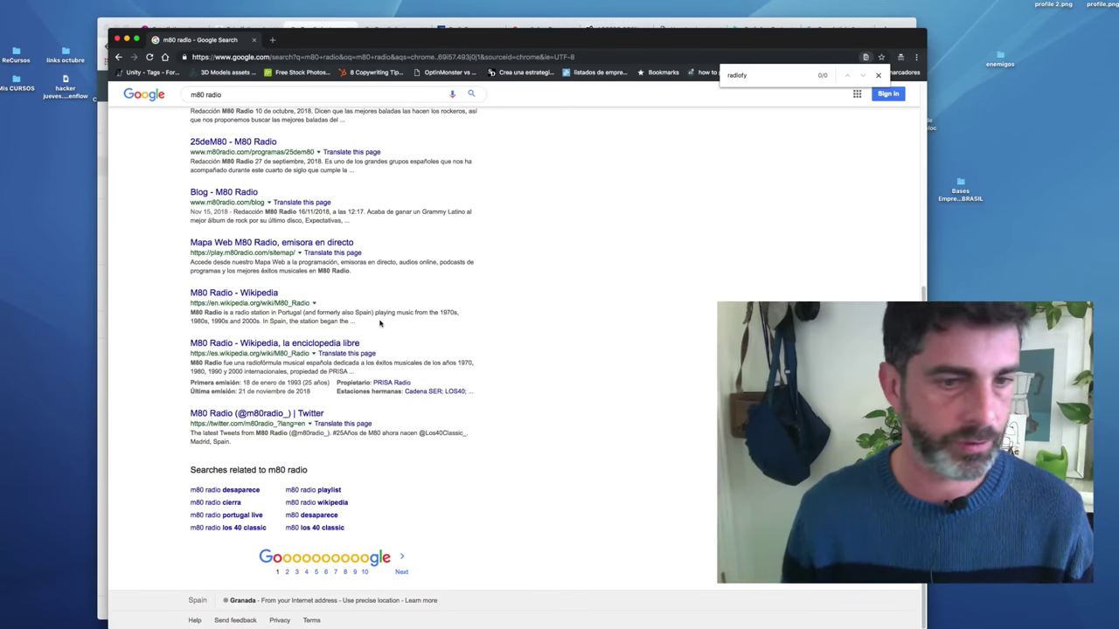
pyautogui.scroll(5, 363, 262)
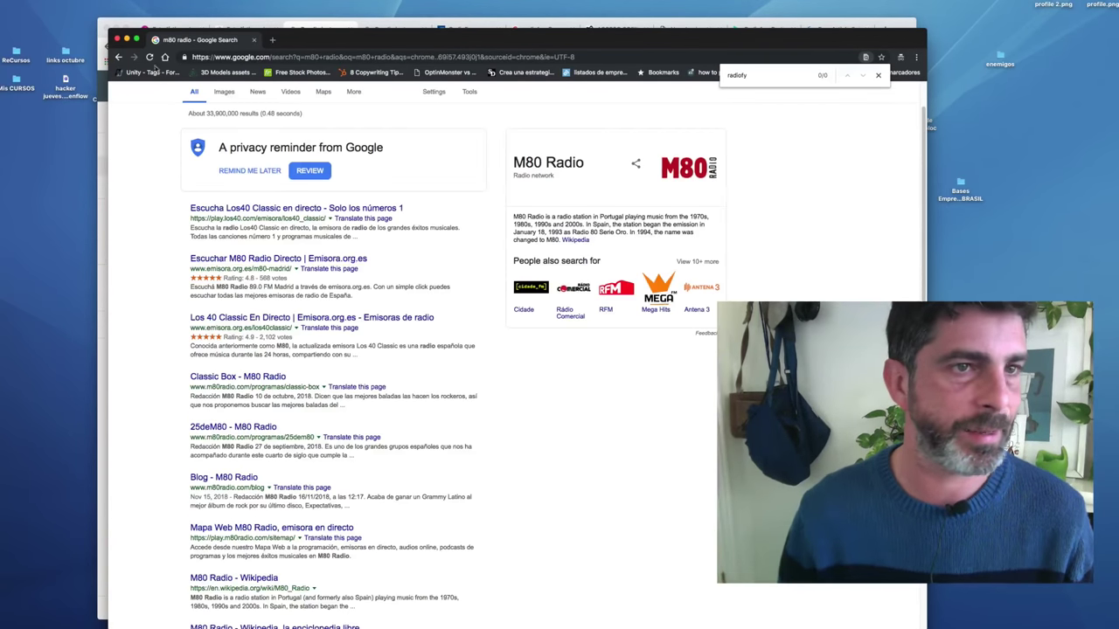
pyautogui.click(116, 39)
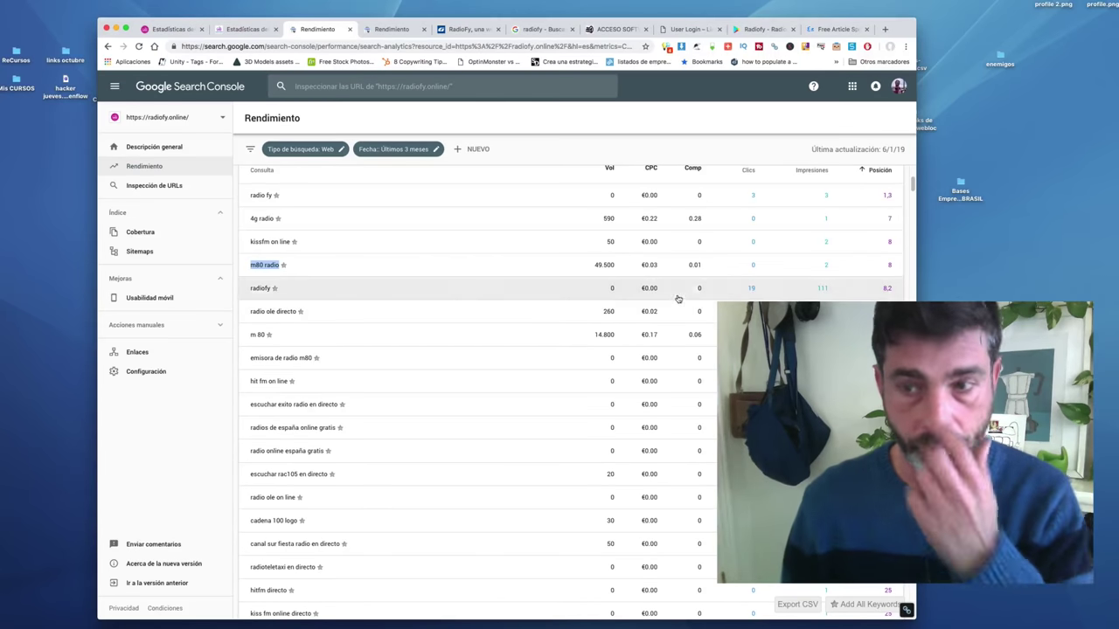
# Look over radiofy.online's performance chart and query list, and copy the query "kissfm on line"
pyautogui.scroll(5, 587, 277)
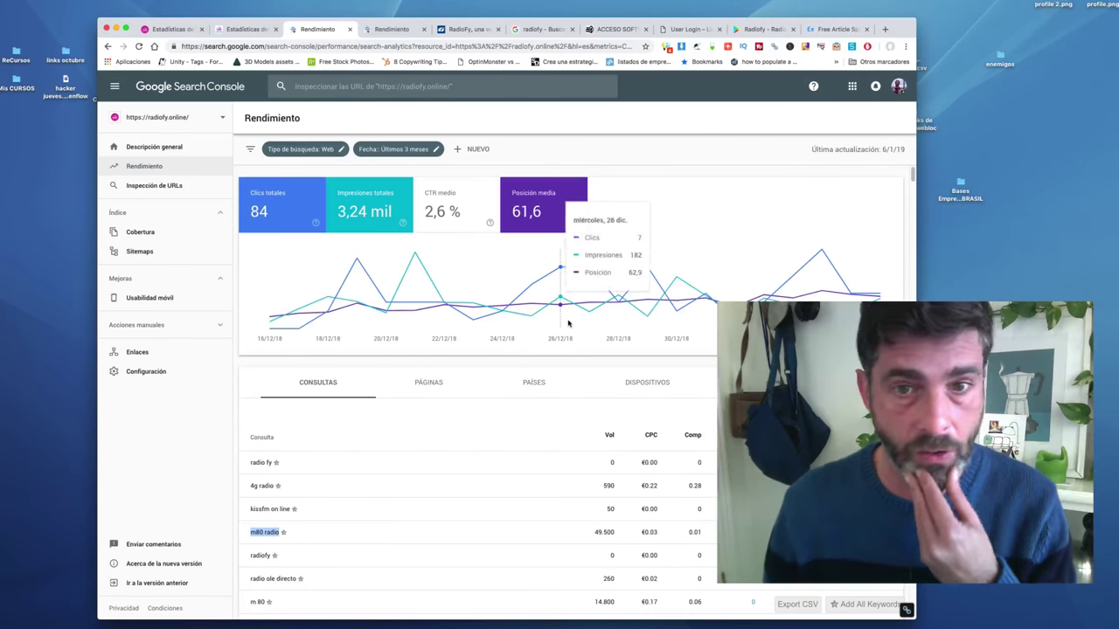
pyautogui.scroll(-2, 567, 336)
pyautogui.scroll(-5, 567, 336)
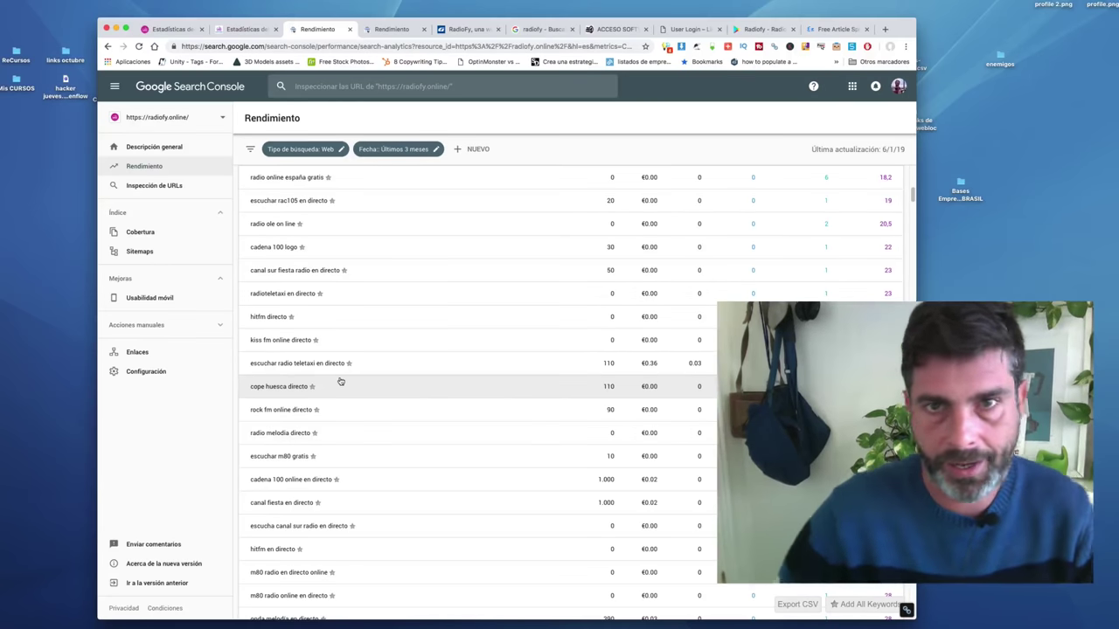
pyautogui.moveTo(249, 410); pyautogui.dragTo(297, 417)
pyautogui.scroll(15, 332, 387)
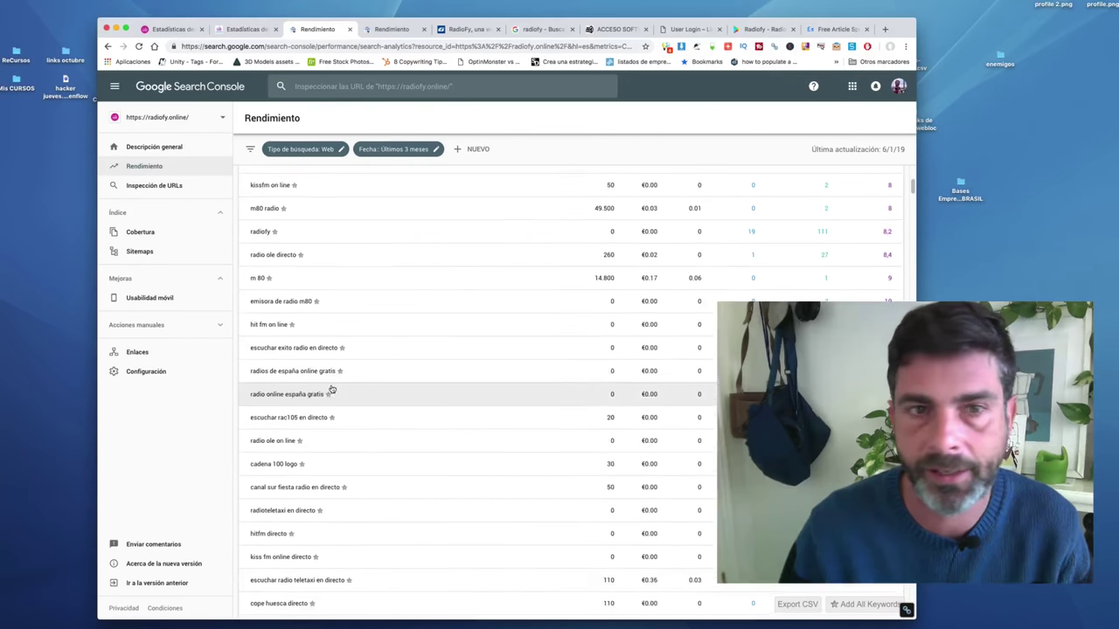
pyautogui.scroll(-3, 331, 392)
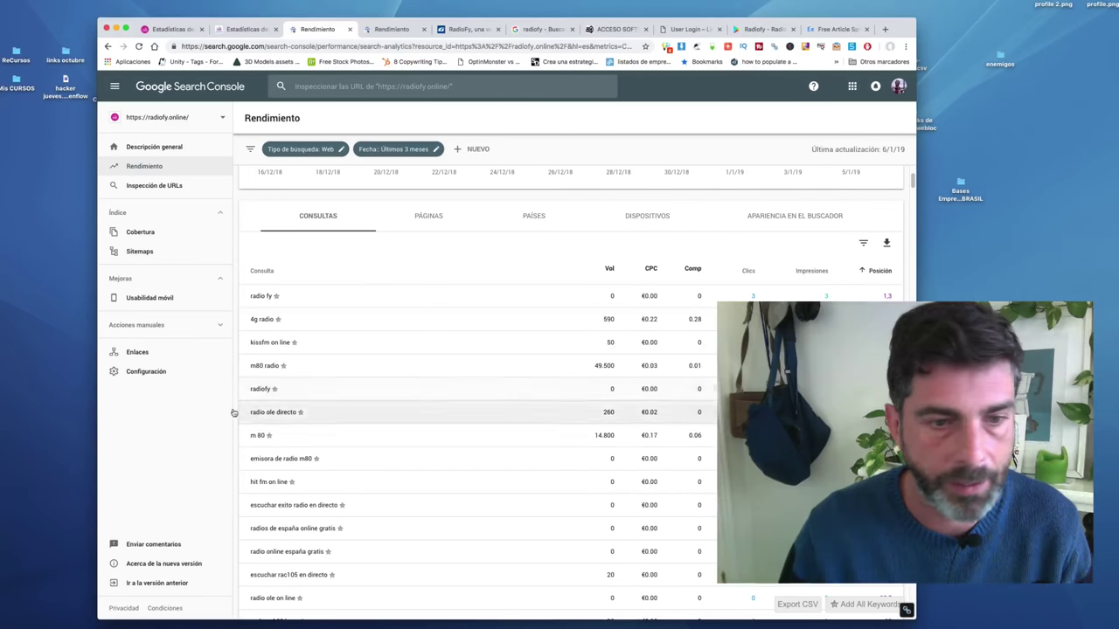
pyautogui.moveTo(249, 365); pyautogui.dragTo(284, 347)
pyautogui.press('super+c')
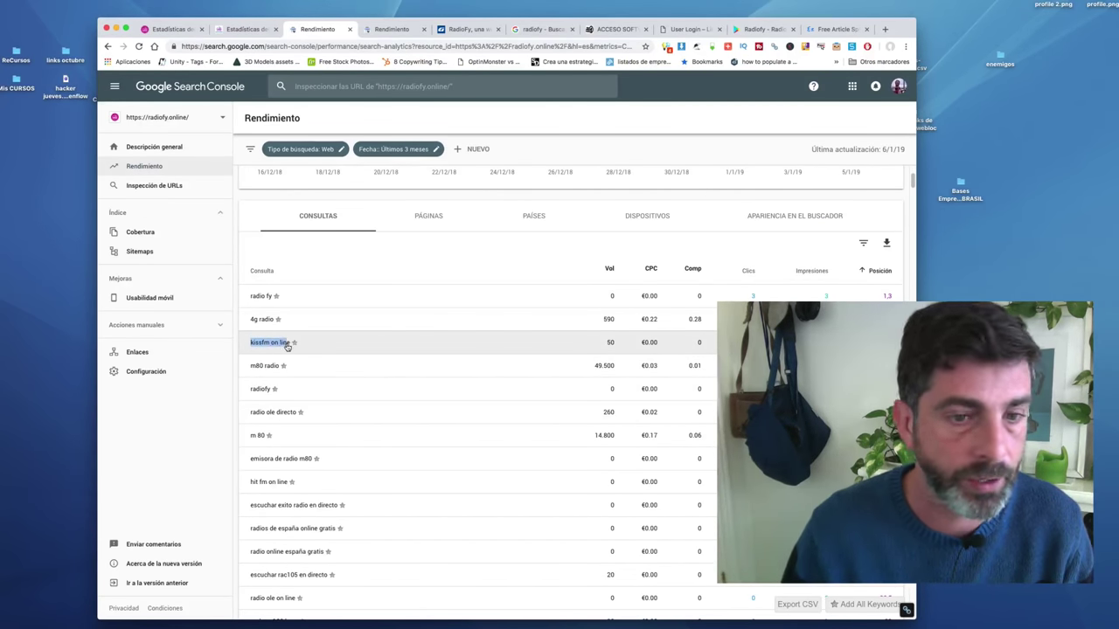
# Search Google for the copied query "kissfm on line" in a new incognito window
pyautogui.click(22, 0)
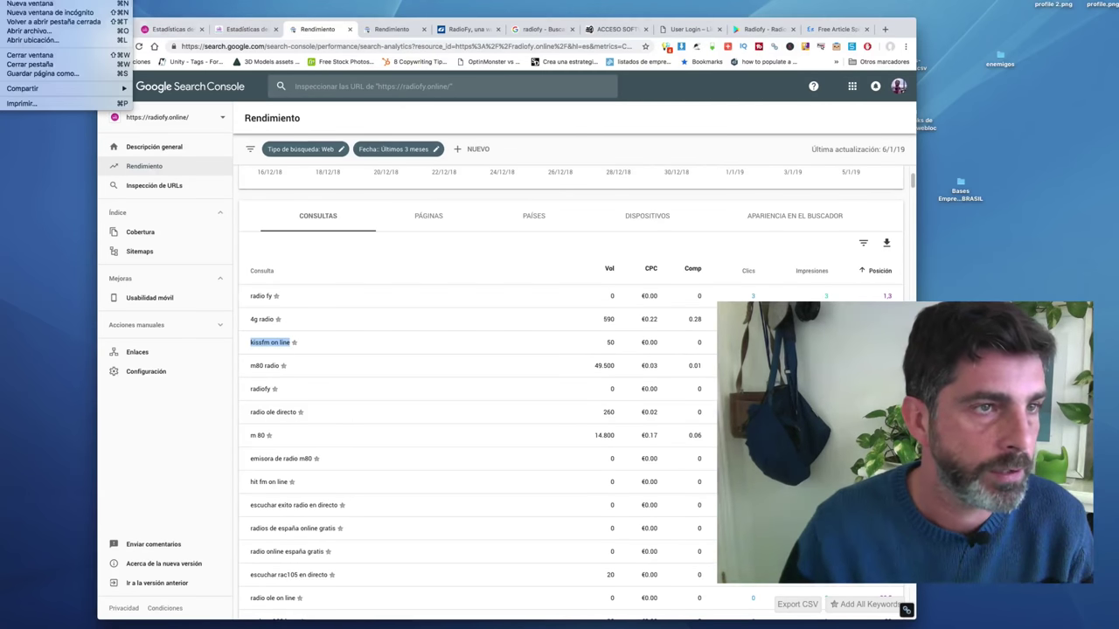
pyautogui.click(48, 13)
pyautogui.press('super+v')
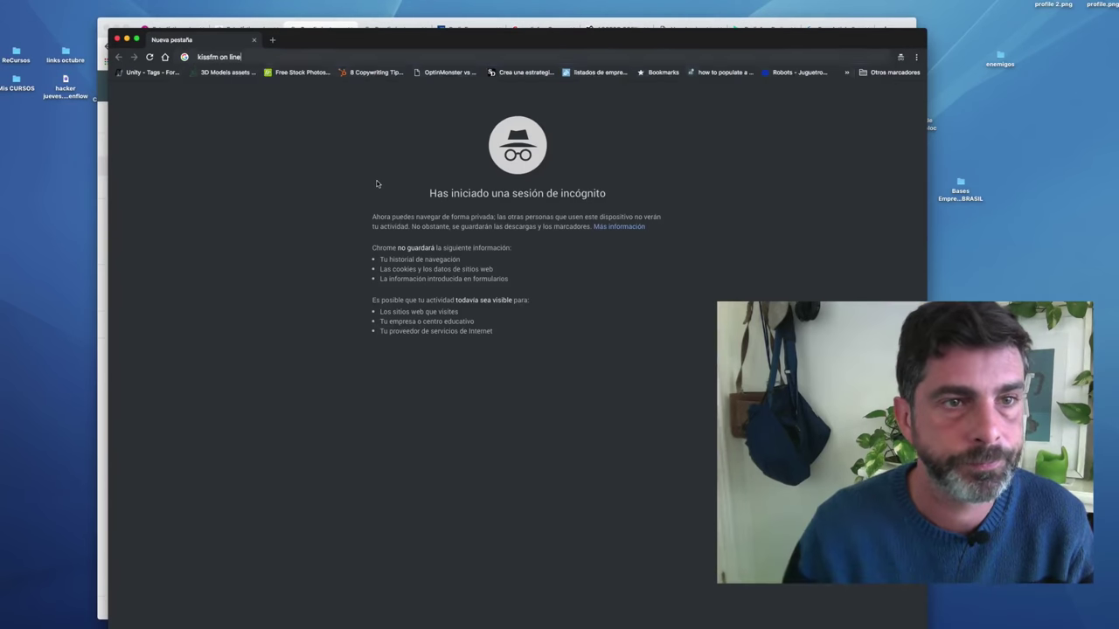
pyautogui.press('Return')
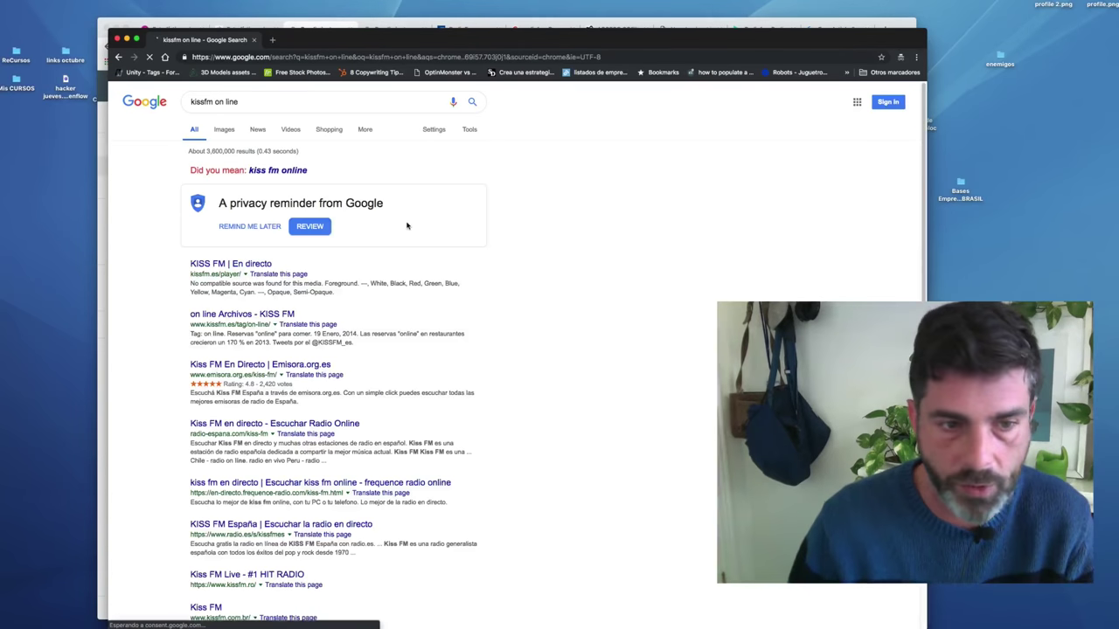
# Look for "radiofy" within the Google results page for "kissfm on line" and close the incognito window
pyautogui.press('super+f')
pyautogui.write('radiof')
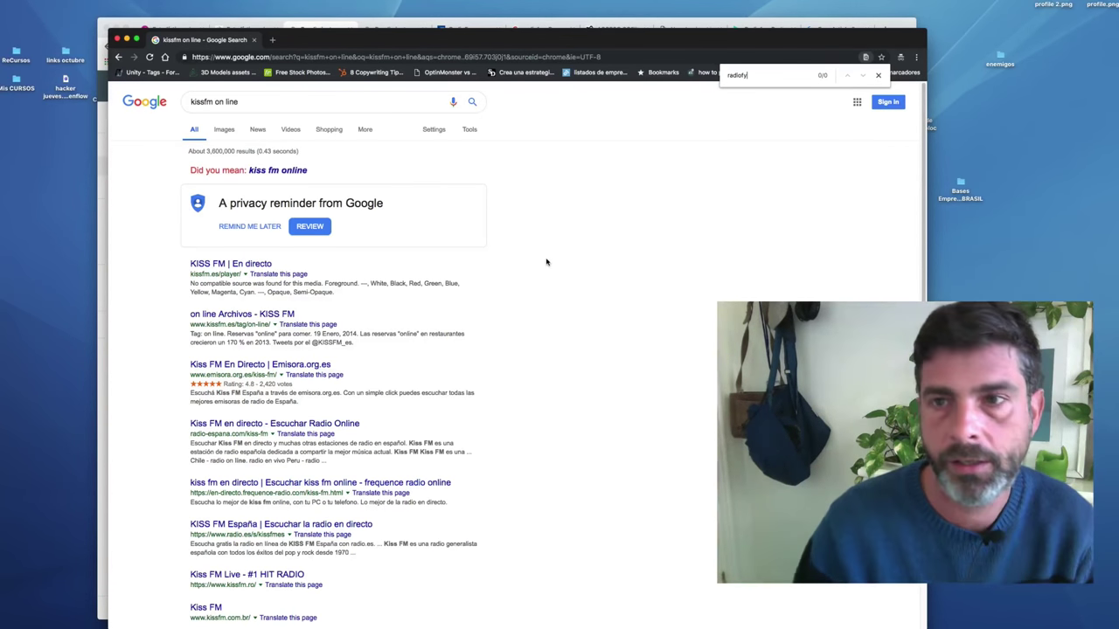
pyautogui.write('y')
pyautogui.scroll(-5, 528, 267)
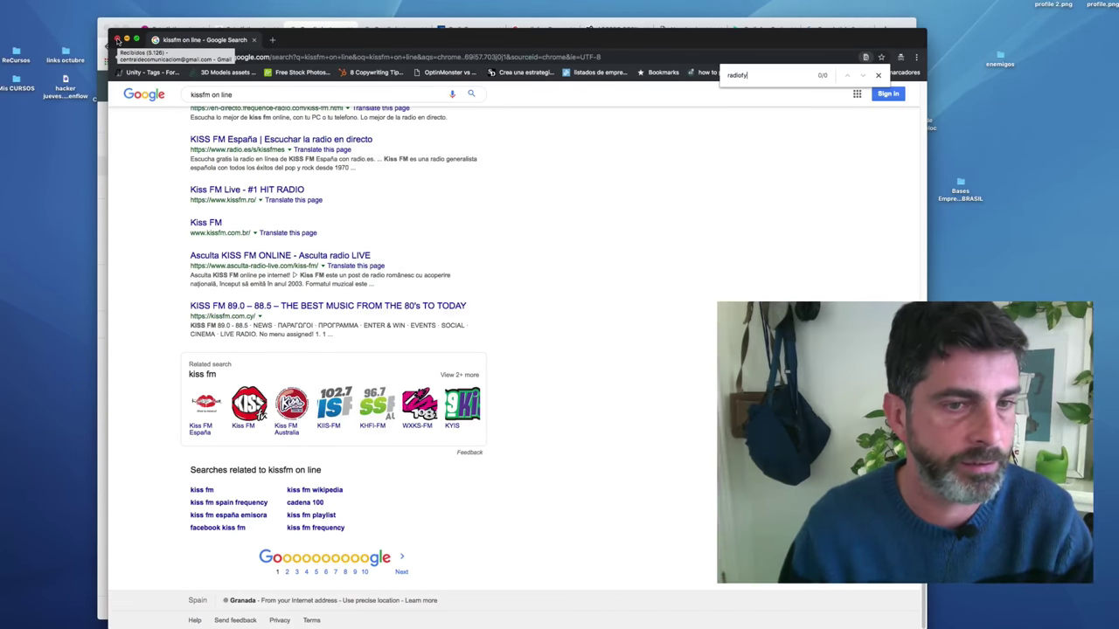
pyautogui.click(117, 40)
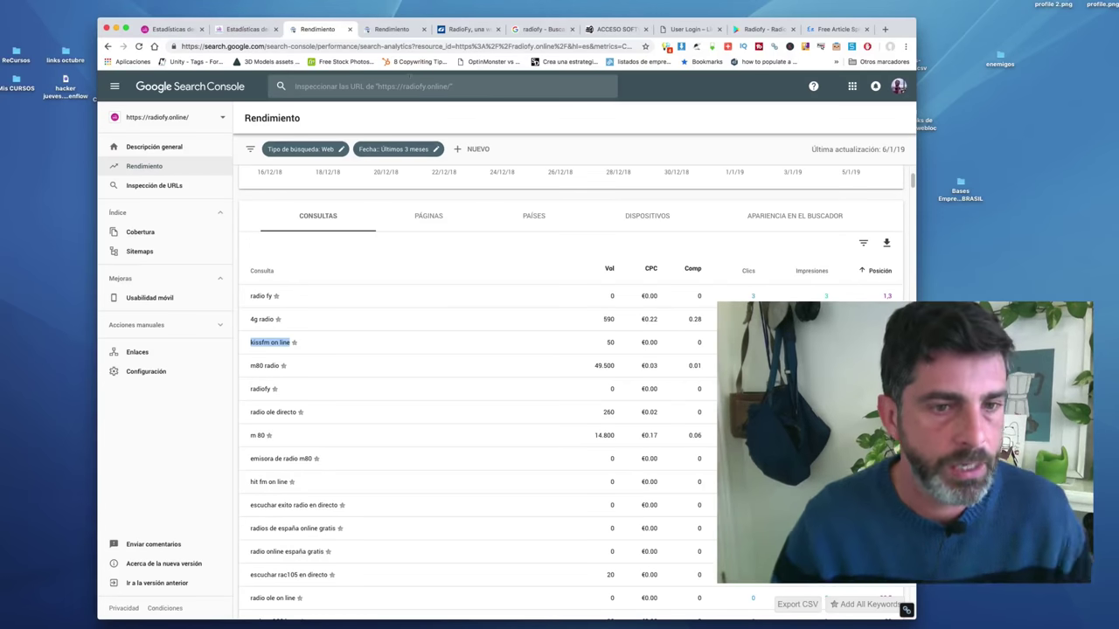
# Examine radiofy.online's query positions and overall performance chart, and switch to the other open Search Console performance report
pyautogui.scroll(-15, 534, 454)
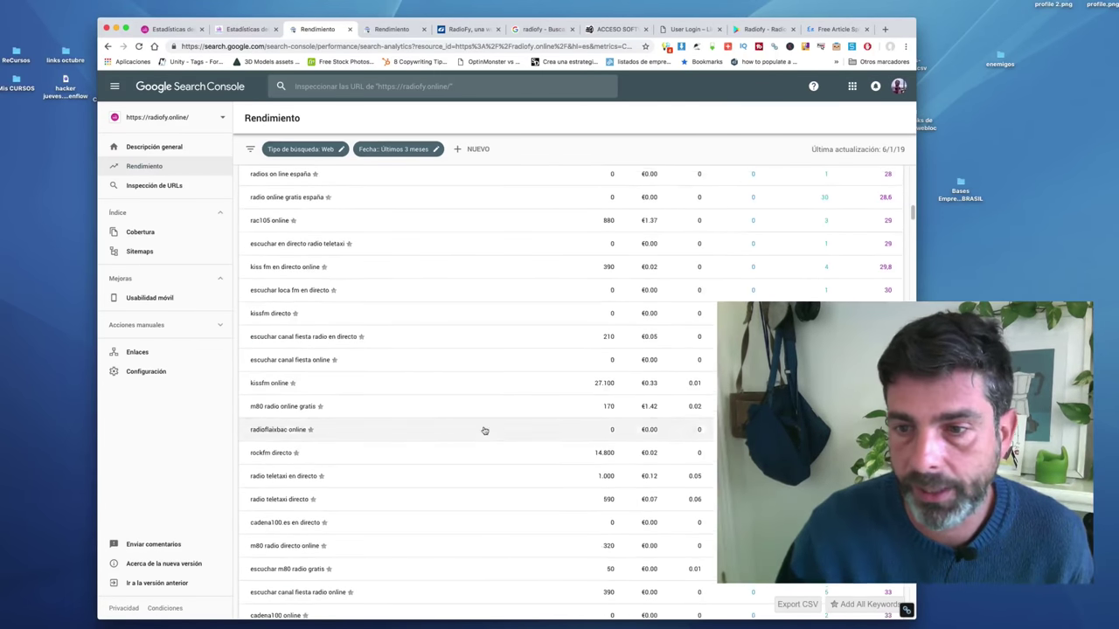
pyautogui.scroll(5, 468, 407)
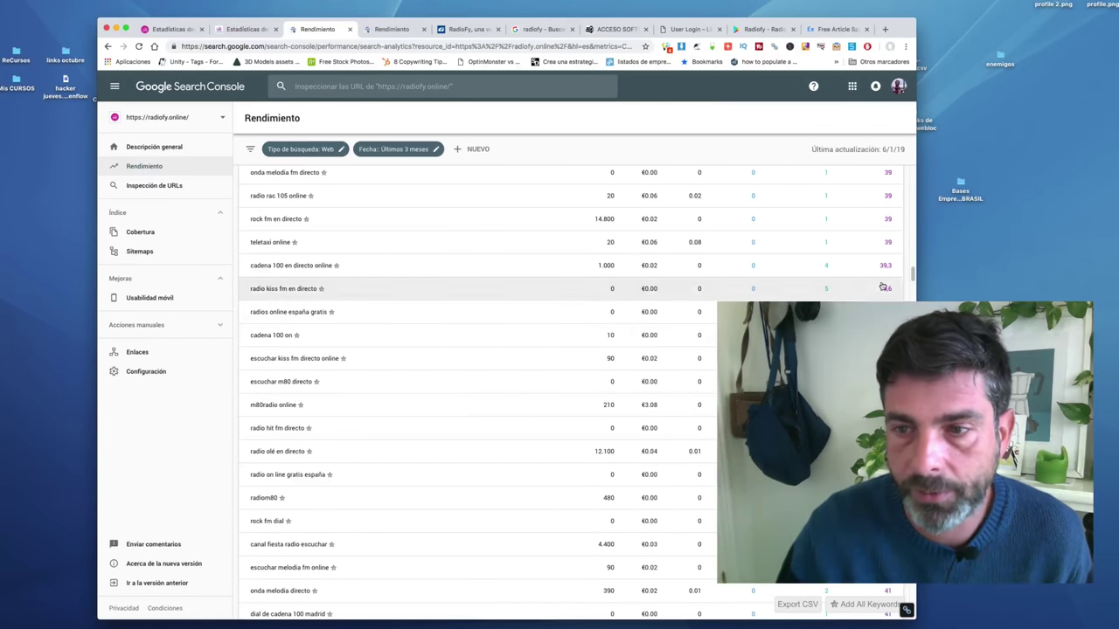
pyautogui.scroll(5, 854, 294)
pyautogui.scroll(5, 795, 203)
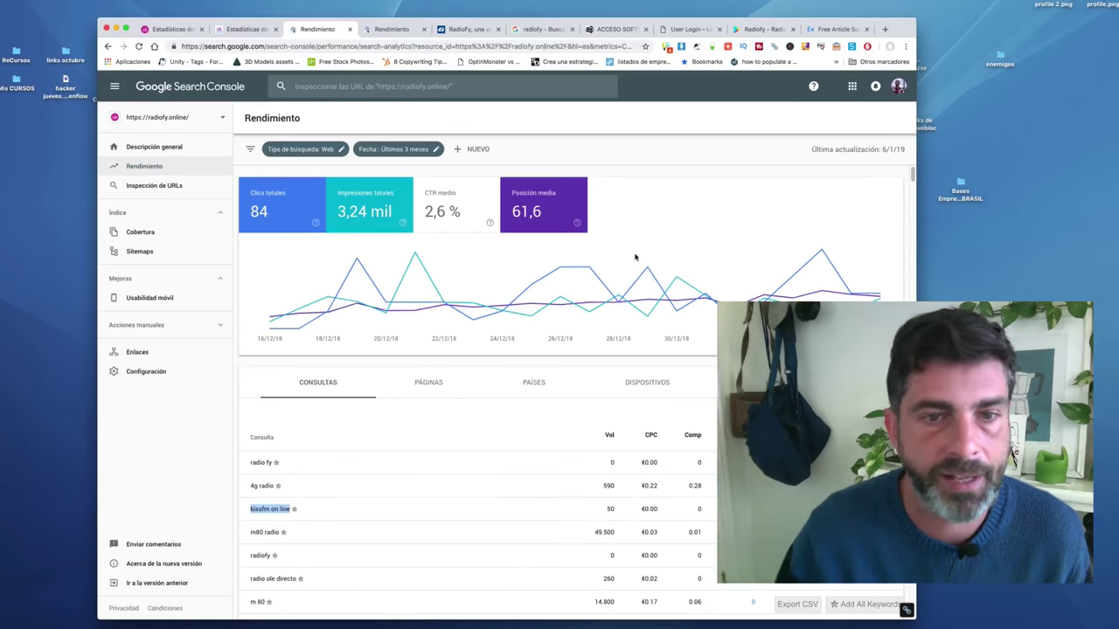
pyautogui.moveTo(635, 257)
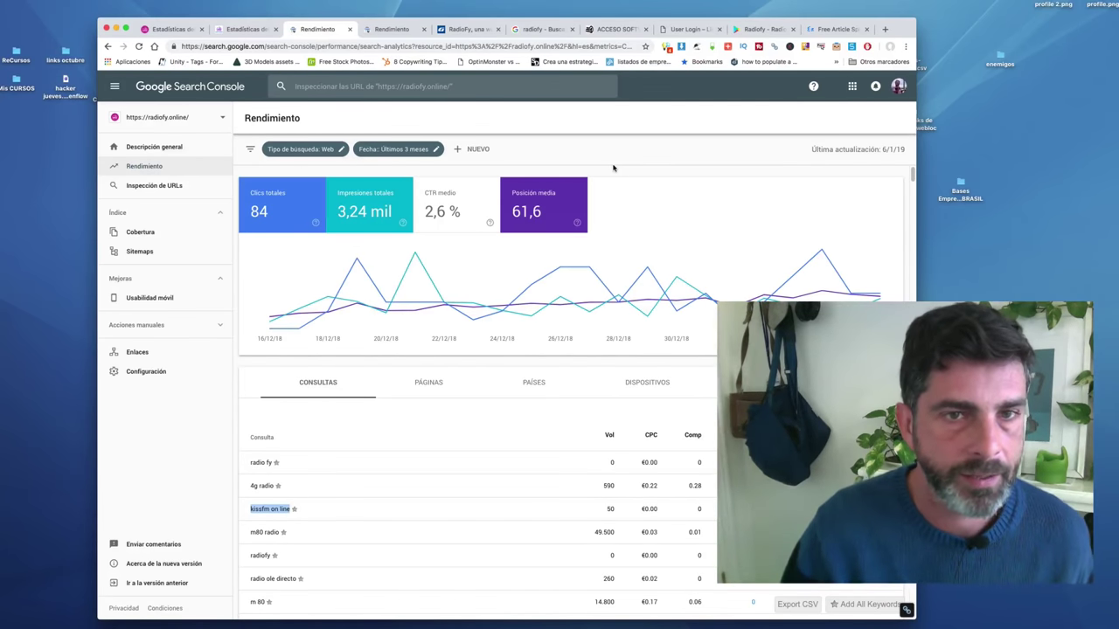
pyautogui.scroll(-5, 397, 350)
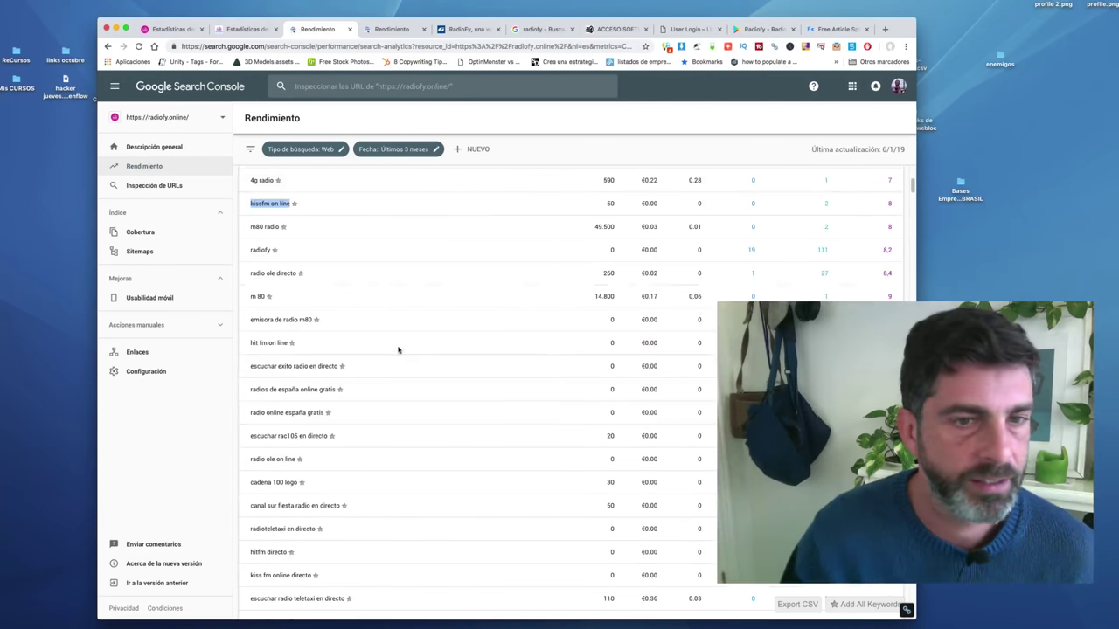
pyautogui.scroll(4, 512, 343)
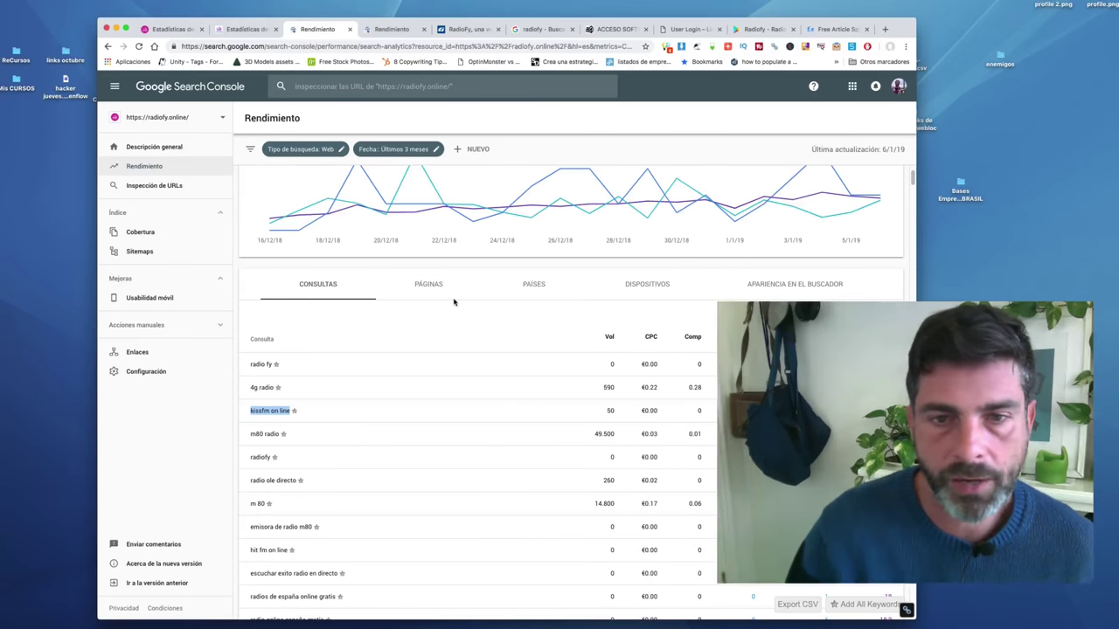
pyautogui.scroll(2, 458, 315)
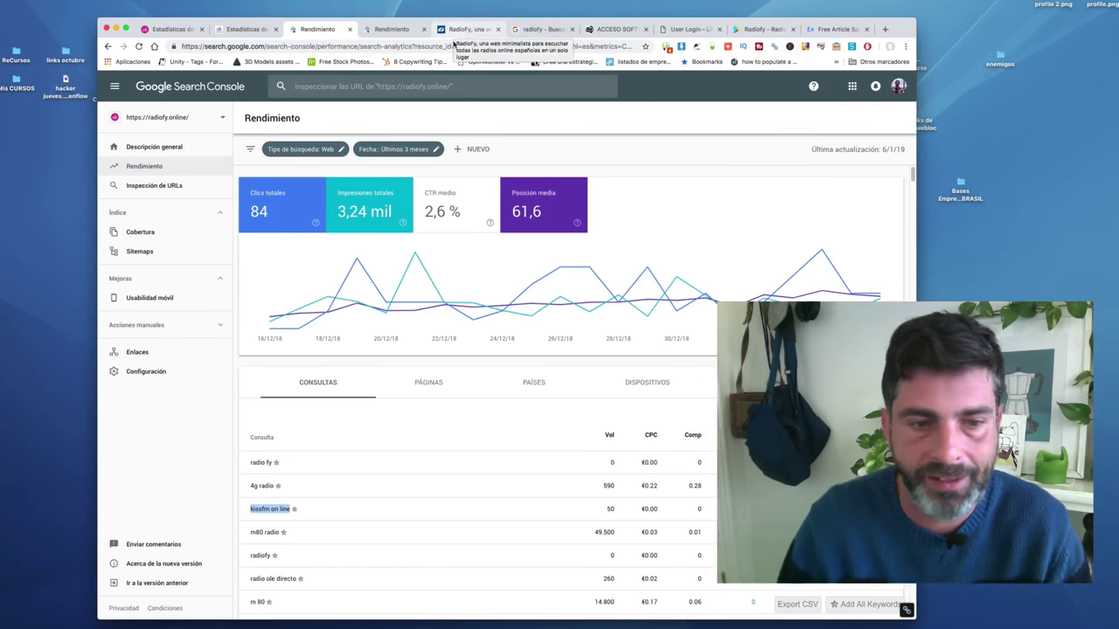
pyautogui.scroll(-5, 393, 345)
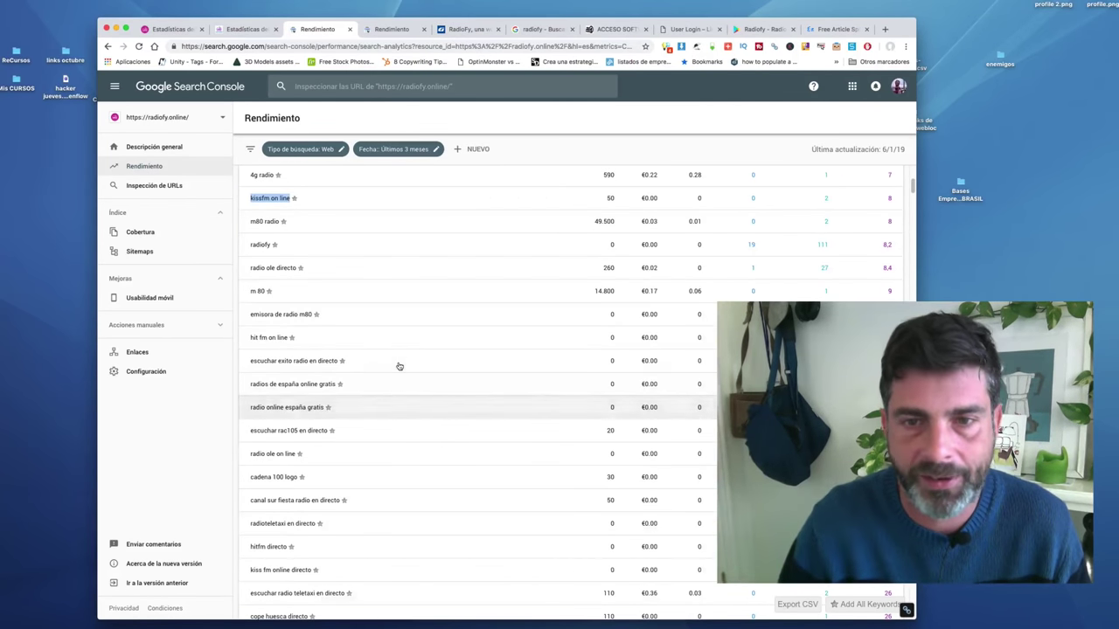
pyautogui.scroll(5, 395, 354)
pyautogui.scroll(-3, 398, 366)
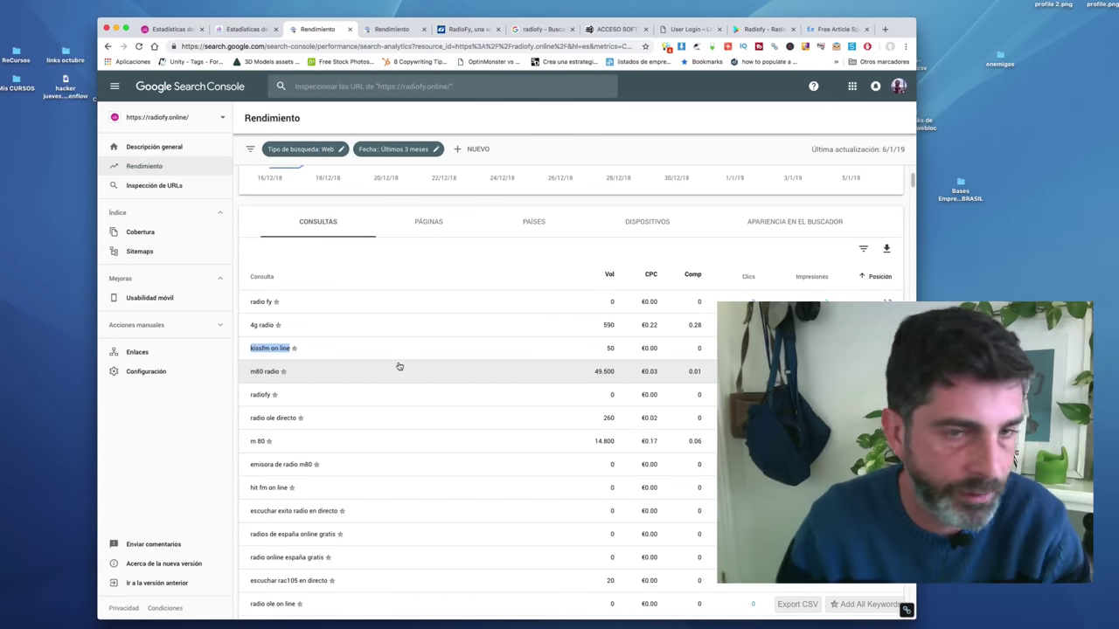
pyautogui.scroll(3, 397, 353)
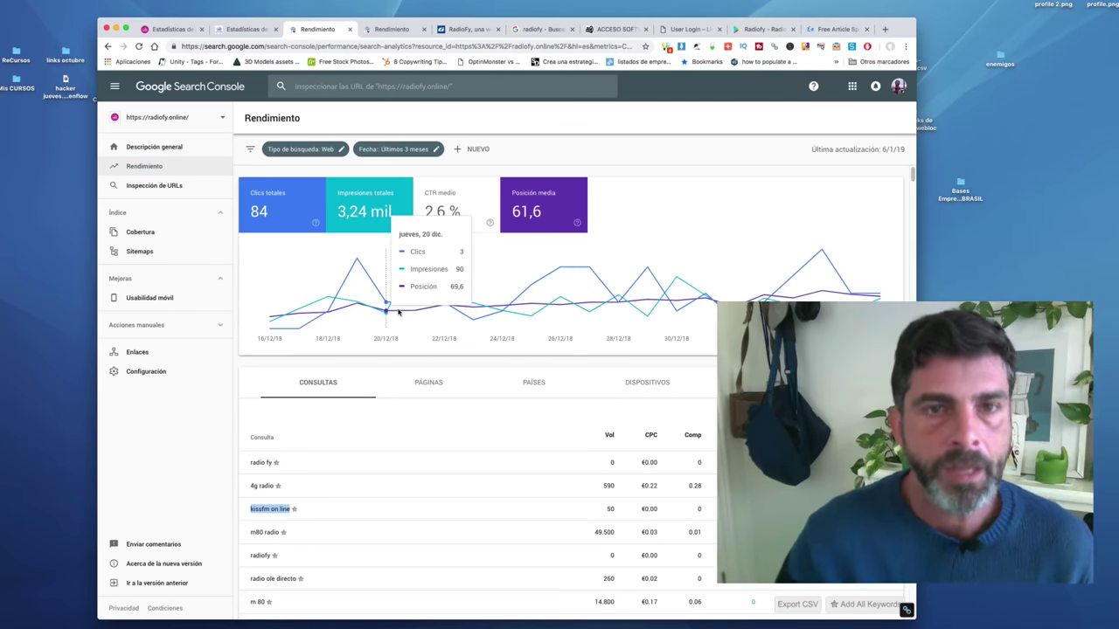
pyautogui.click(404, 35)
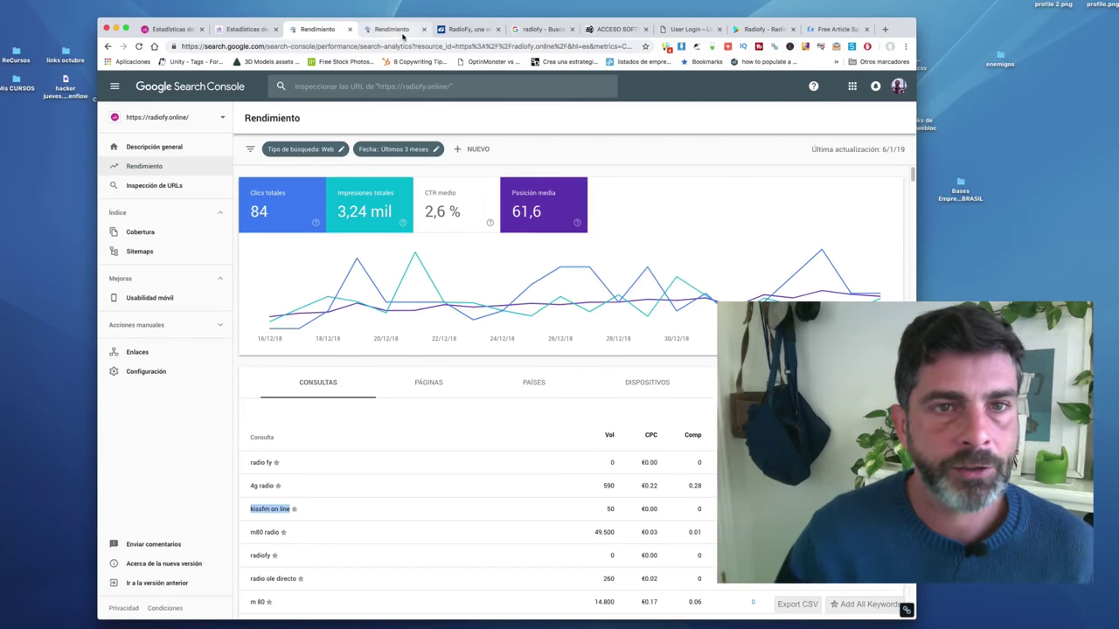
# Compare the Jetpack site statistics of radioespana.online and radiofy.online
pyautogui.click(345, 32)
pyautogui.click(262, 35)
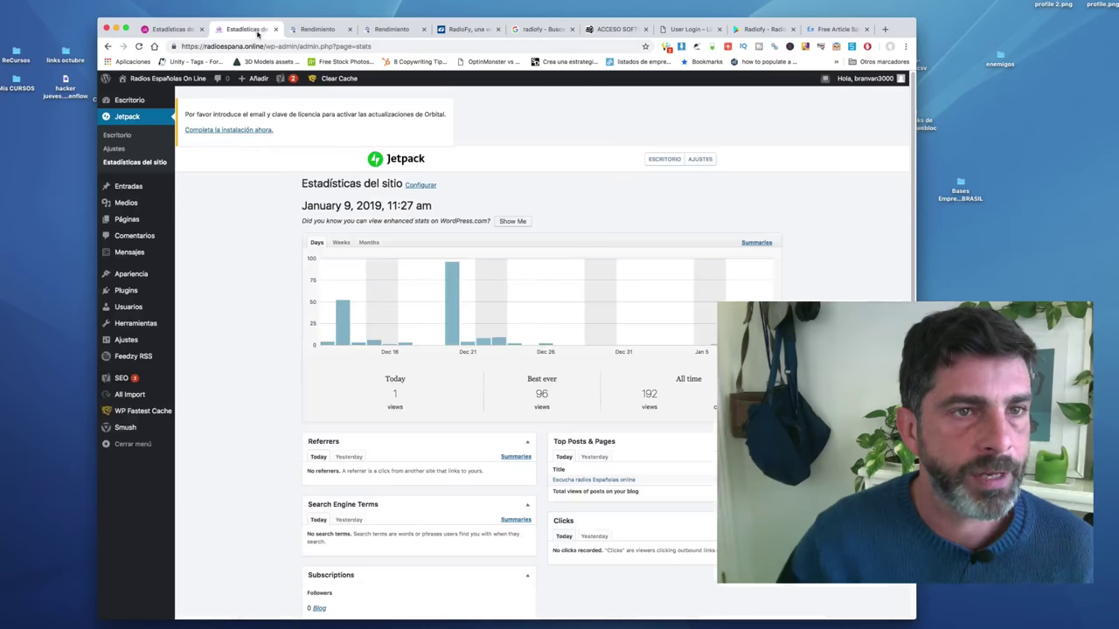
pyautogui.click(179, 33)
pyautogui.click(236, 32)
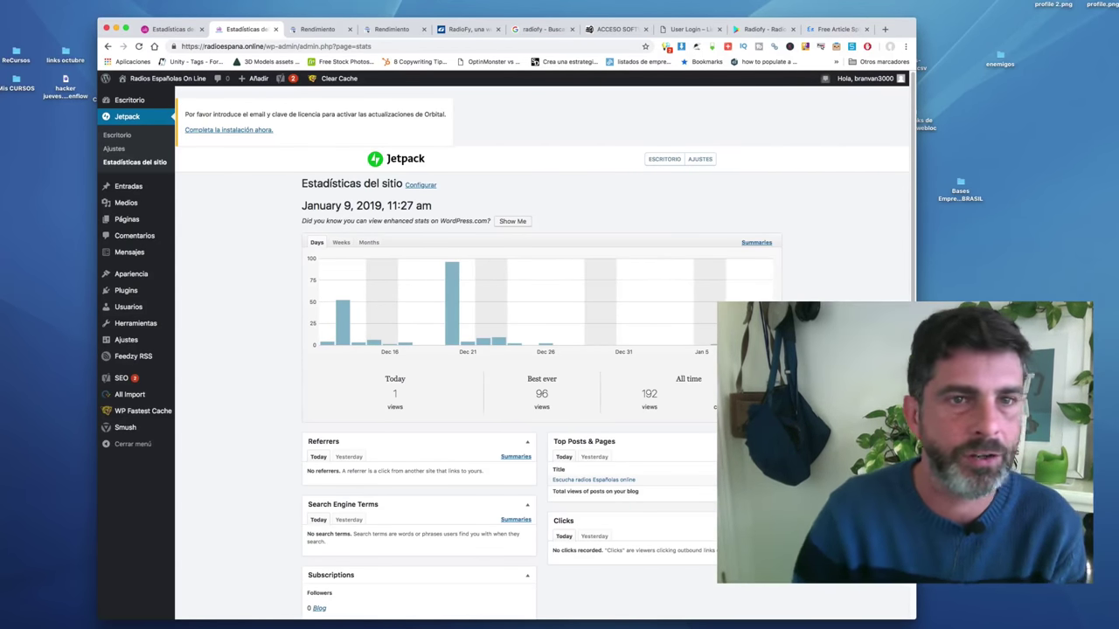
pyautogui.click(173, 32)
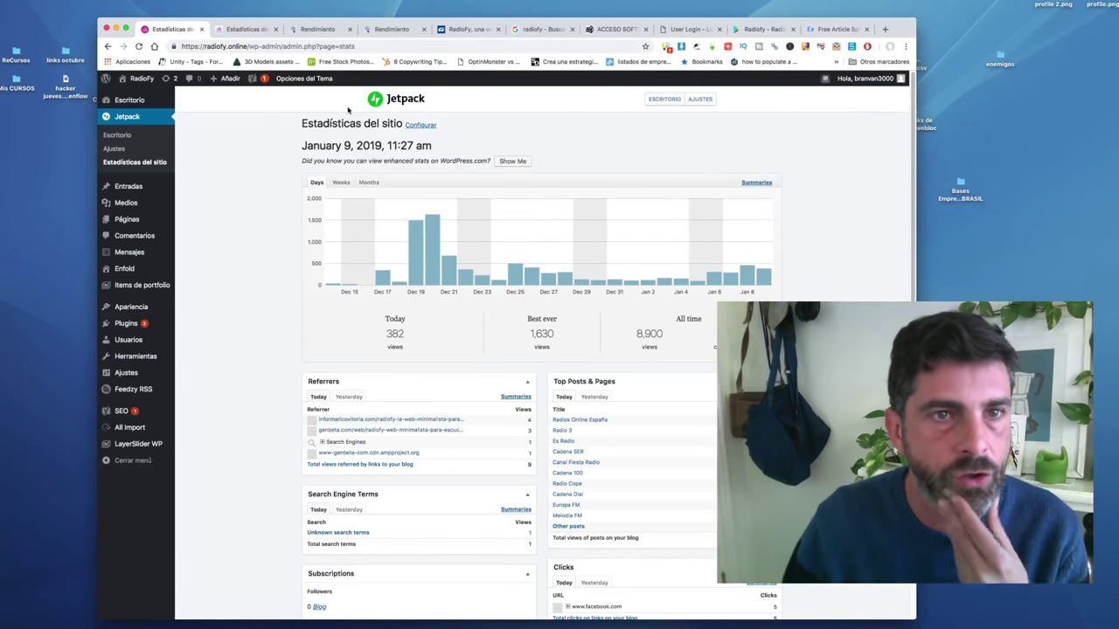
pyautogui.click(247, 30)
pyautogui.click(174, 29)
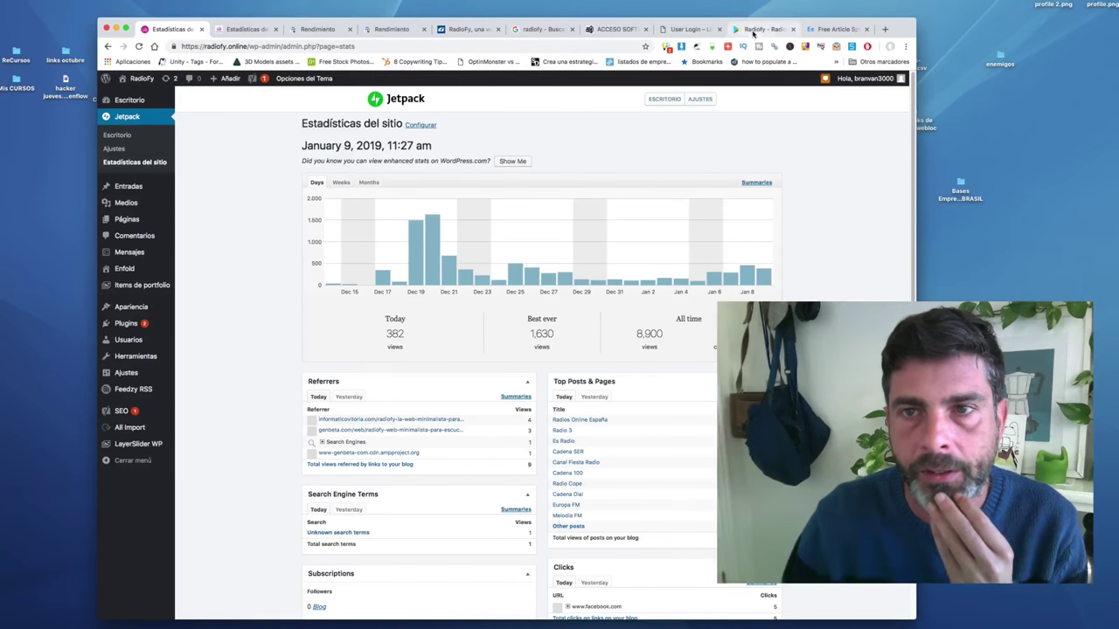
# Examine Radiofy's Google Play listing, including its description, rating breakdown and user reviews
pyautogui.click(752, 31)
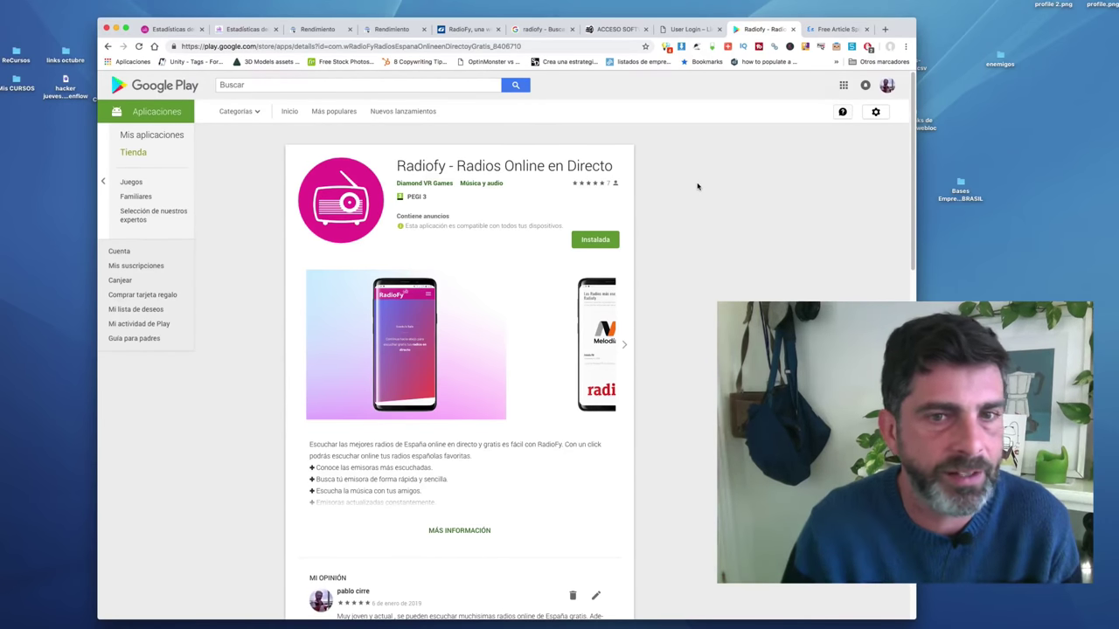
pyautogui.scroll(-10, 696, 188)
pyautogui.scroll(10, 694, 195)
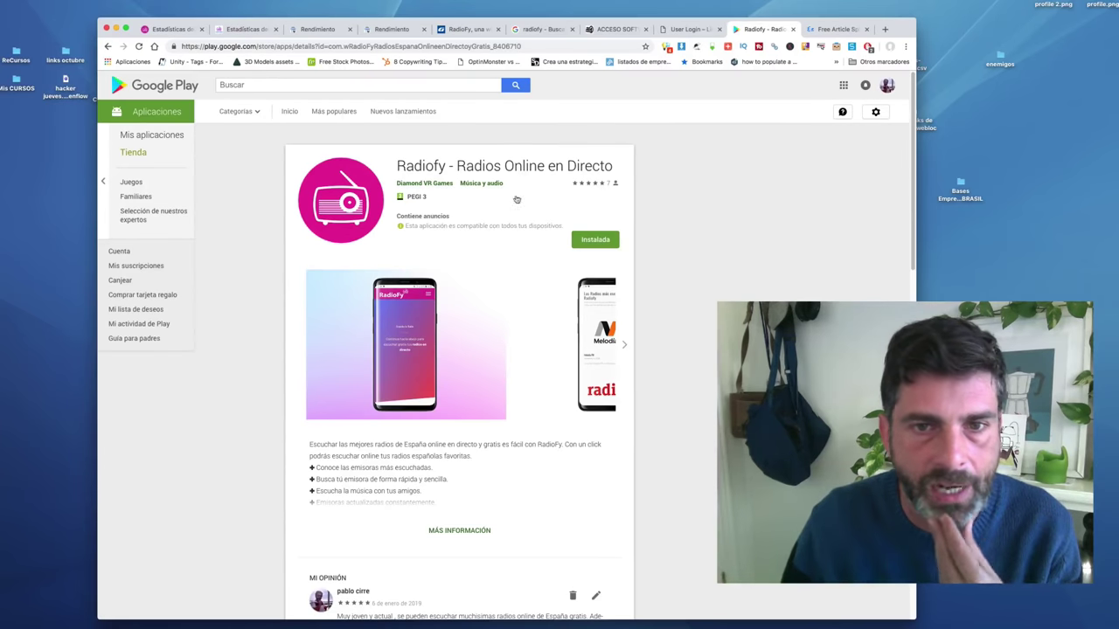
pyautogui.scroll(-2, 669, 237)
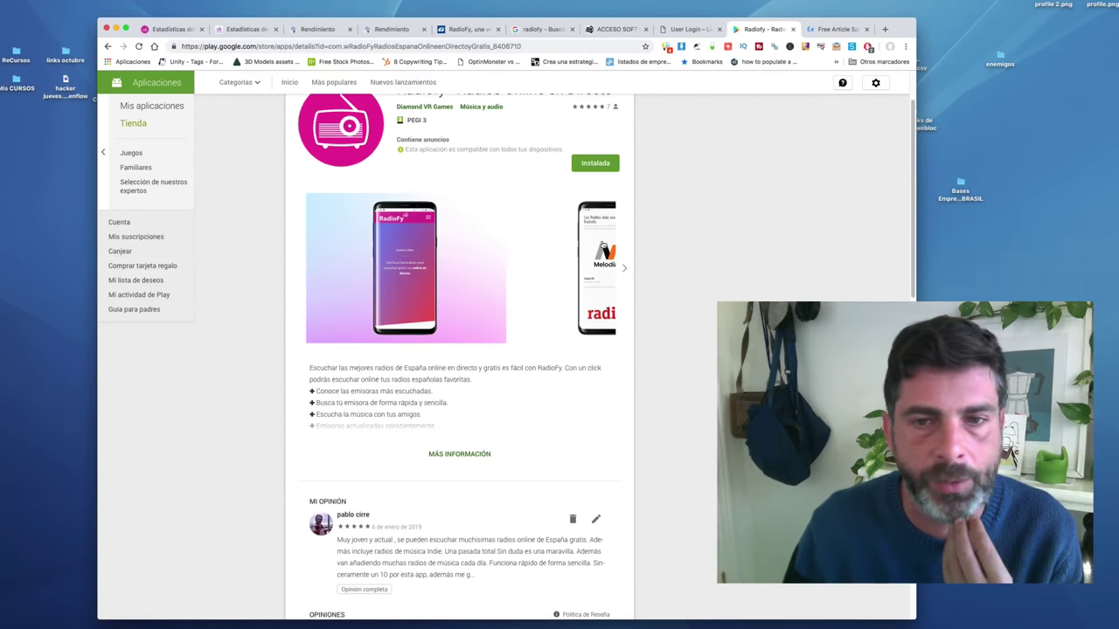
pyautogui.scroll(-6, 503, 322)
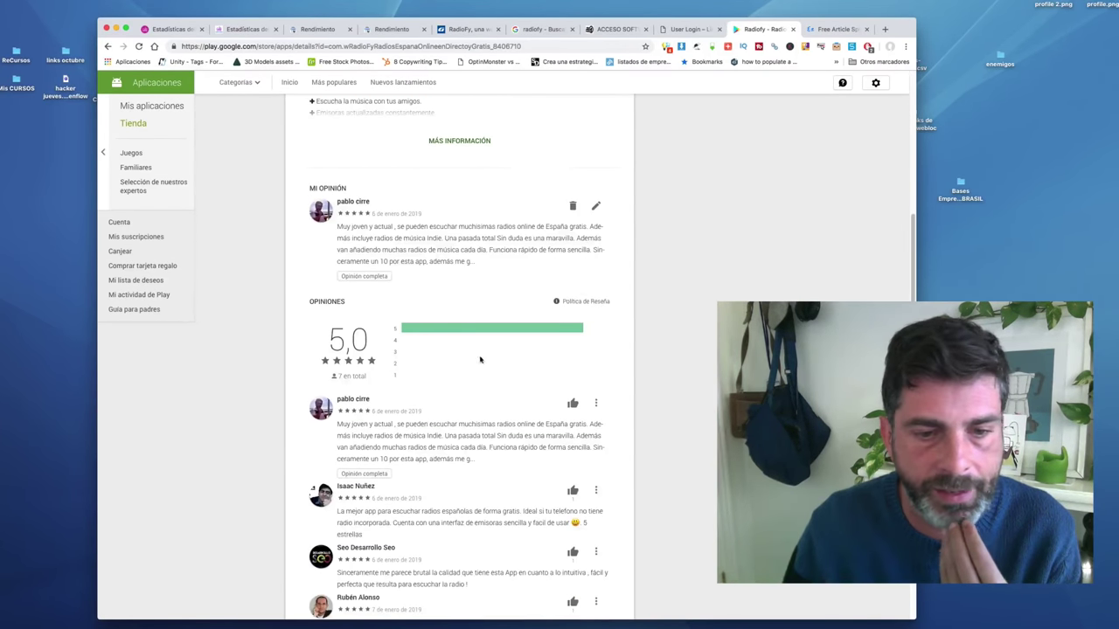
pyautogui.scroll(-2, 480, 359)
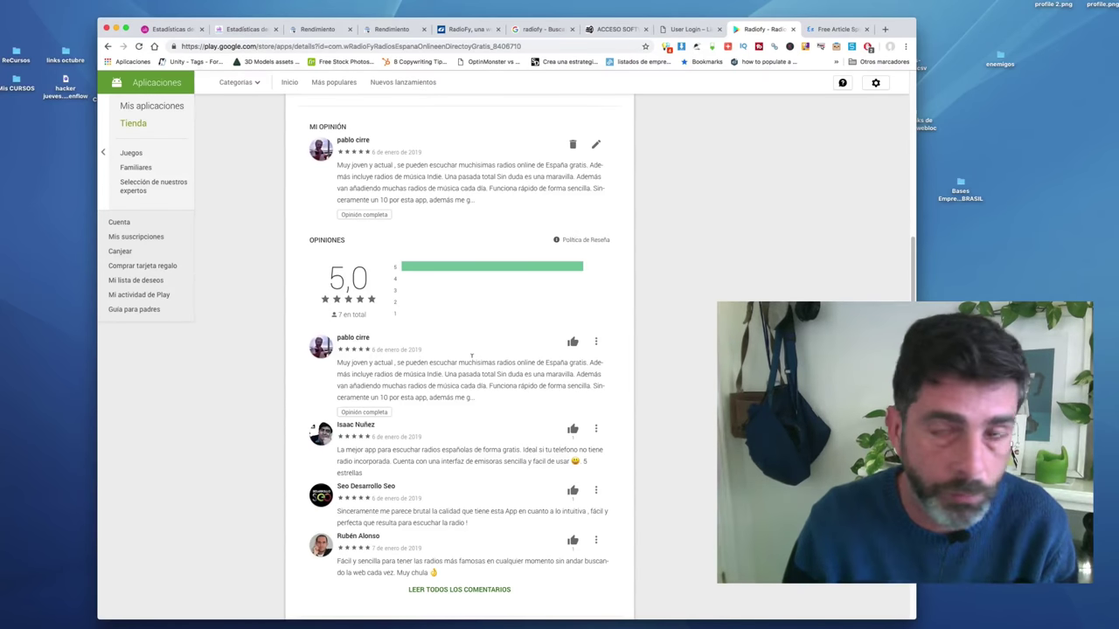
pyautogui.scroll(-2, 472, 357)
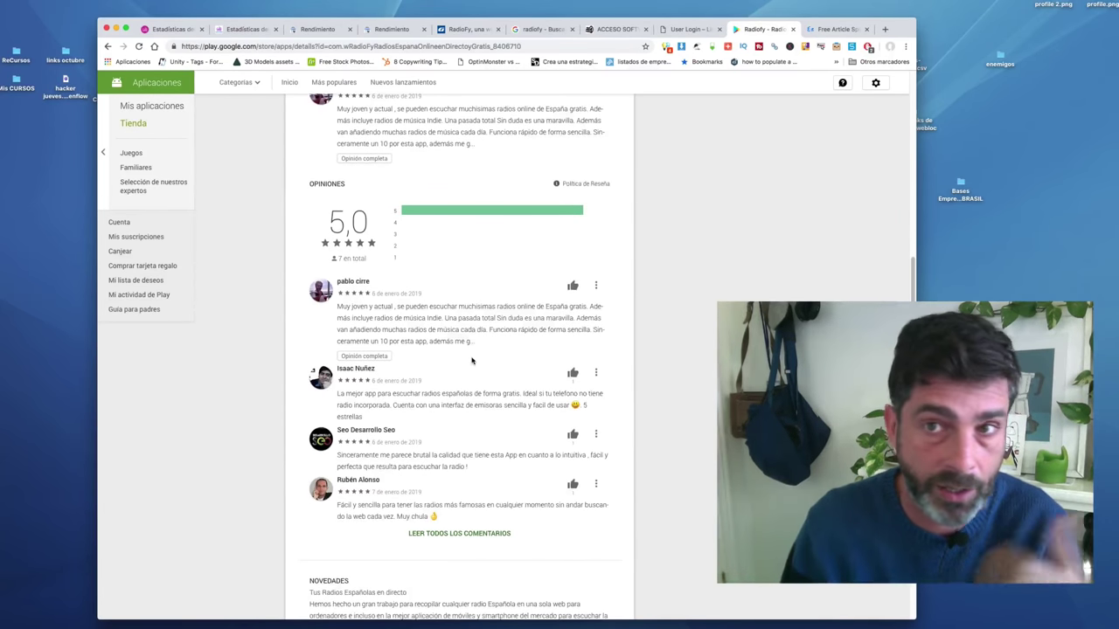
pyautogui.scroll(-3, 472, 360)
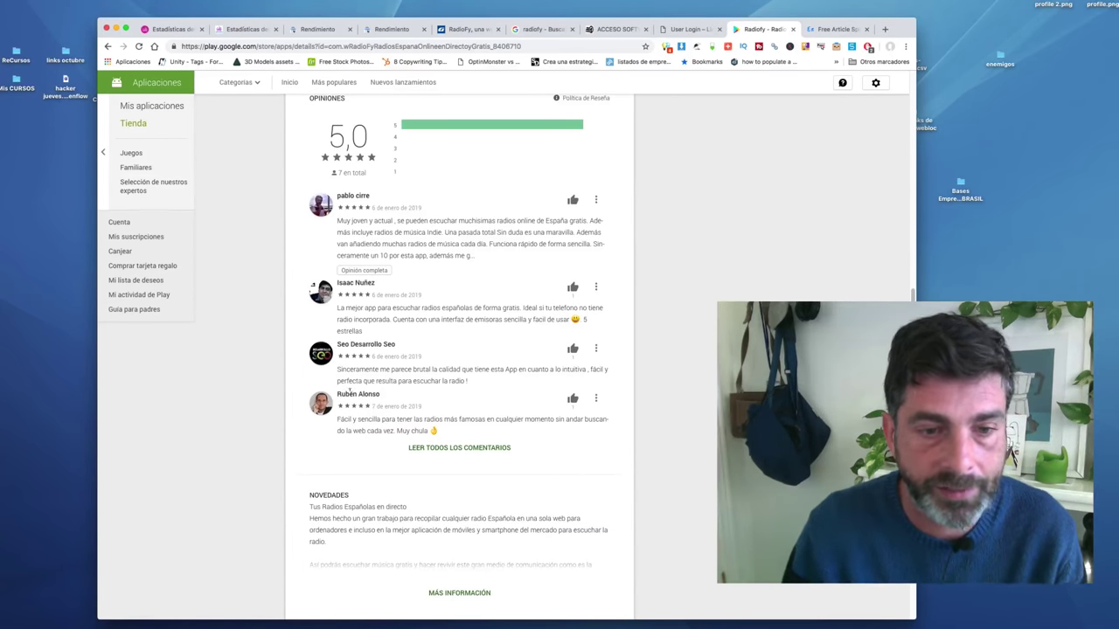
pyautogui.moveTo(348, 393); pyautogui.dragTo(379, 395)
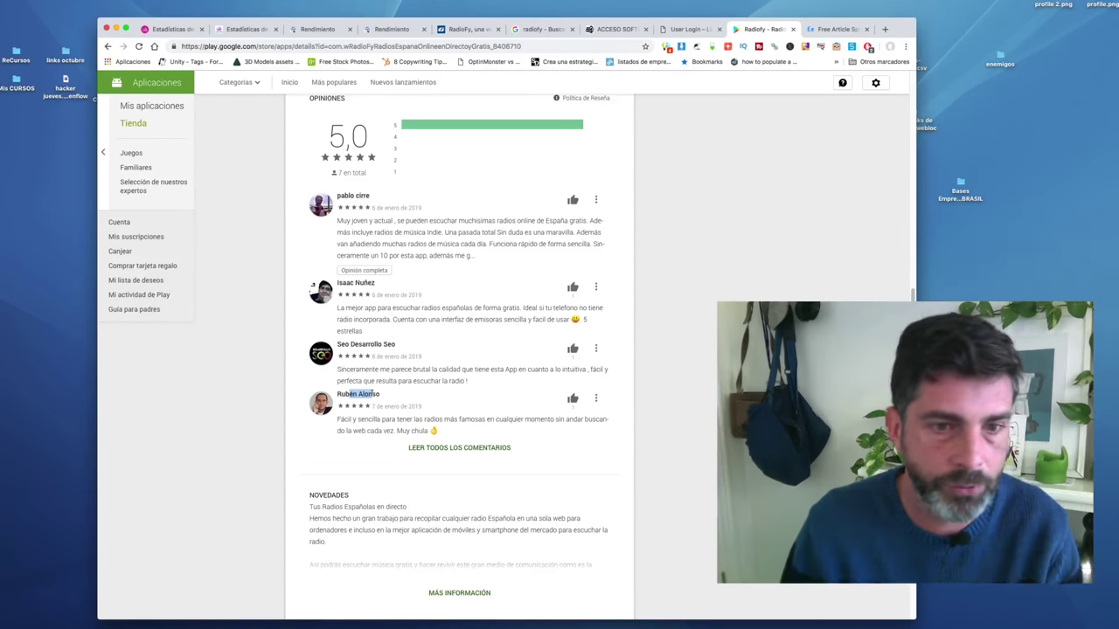
pyautogui.scroll(10, 442, 320)
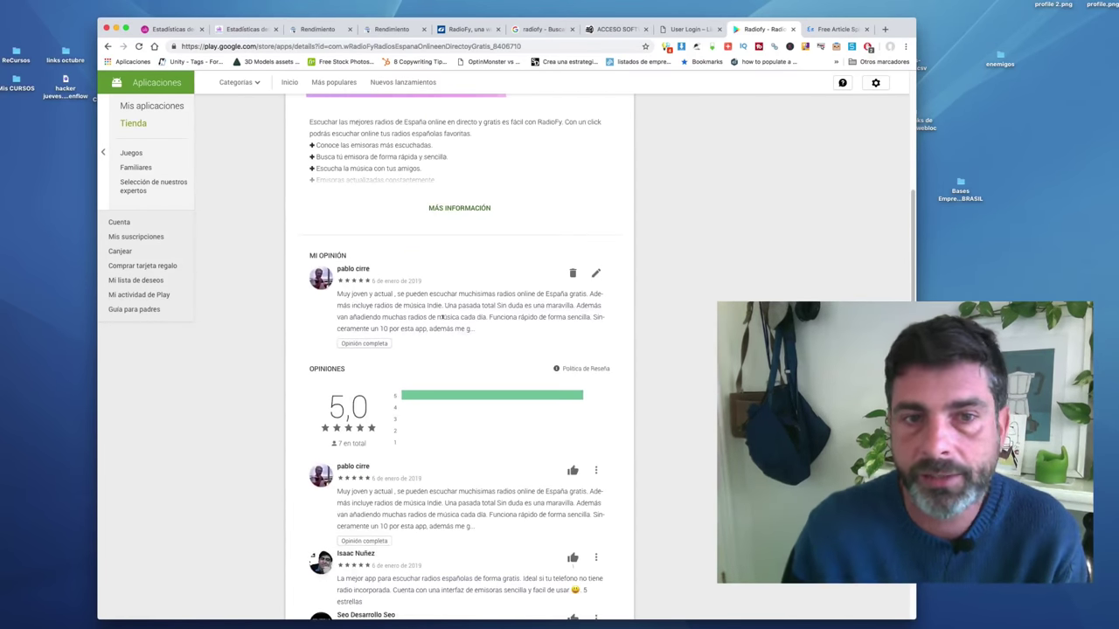
pyautogui.scroll(9, 518, 185)
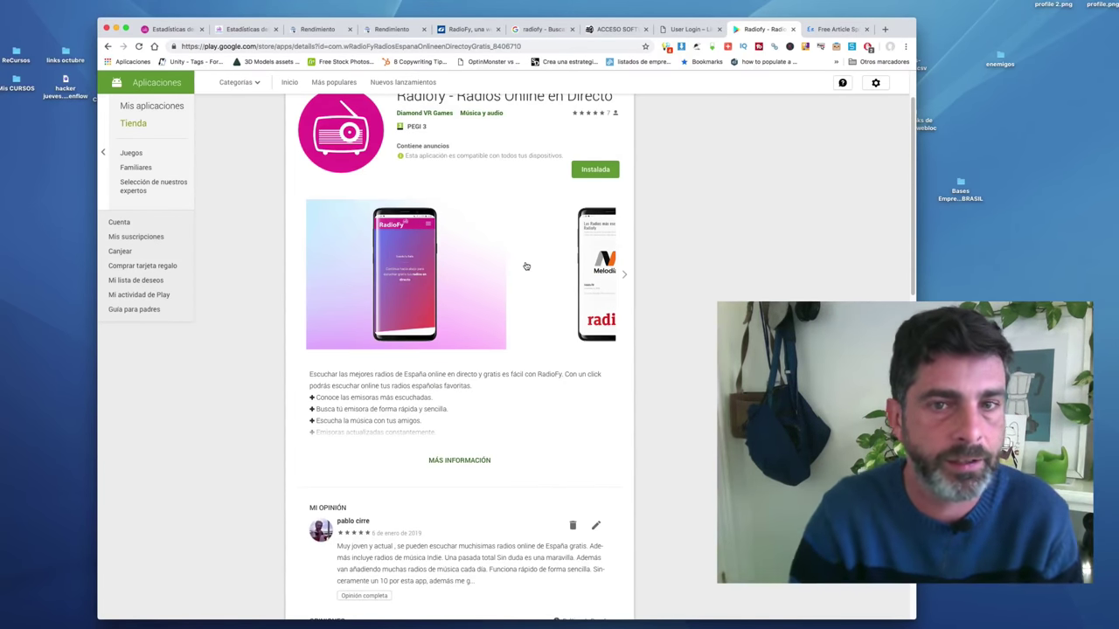
pyautogui.scroll(3, 524, 262)
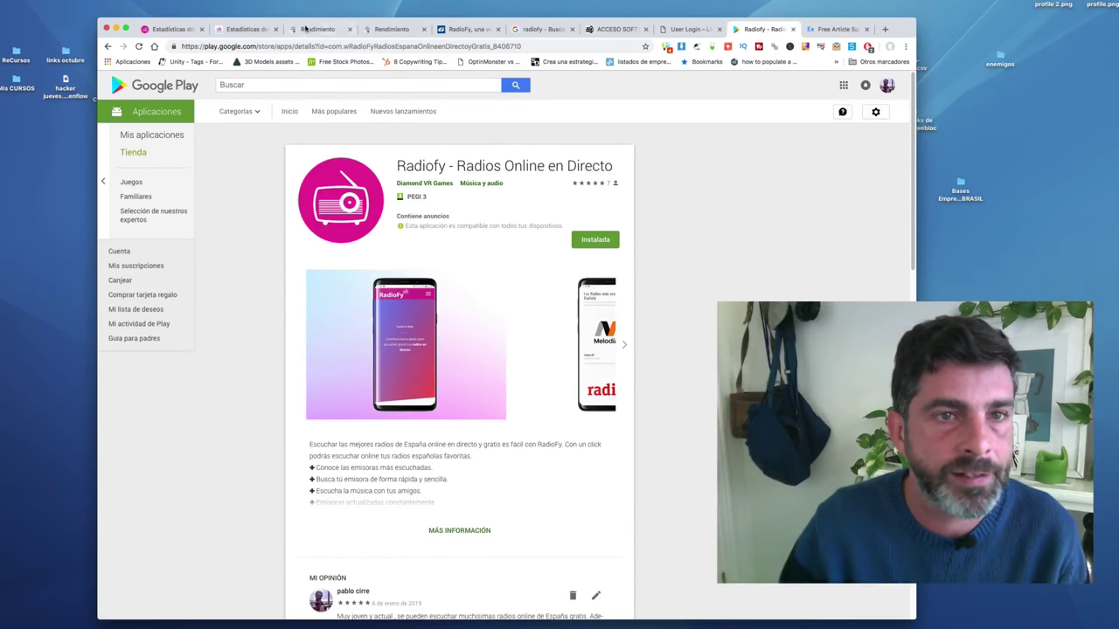
# Hide the average position in radiofy.online's Search Console chart to inspect clicks and impressions, and show it again
pyautogui.click(306, 29)
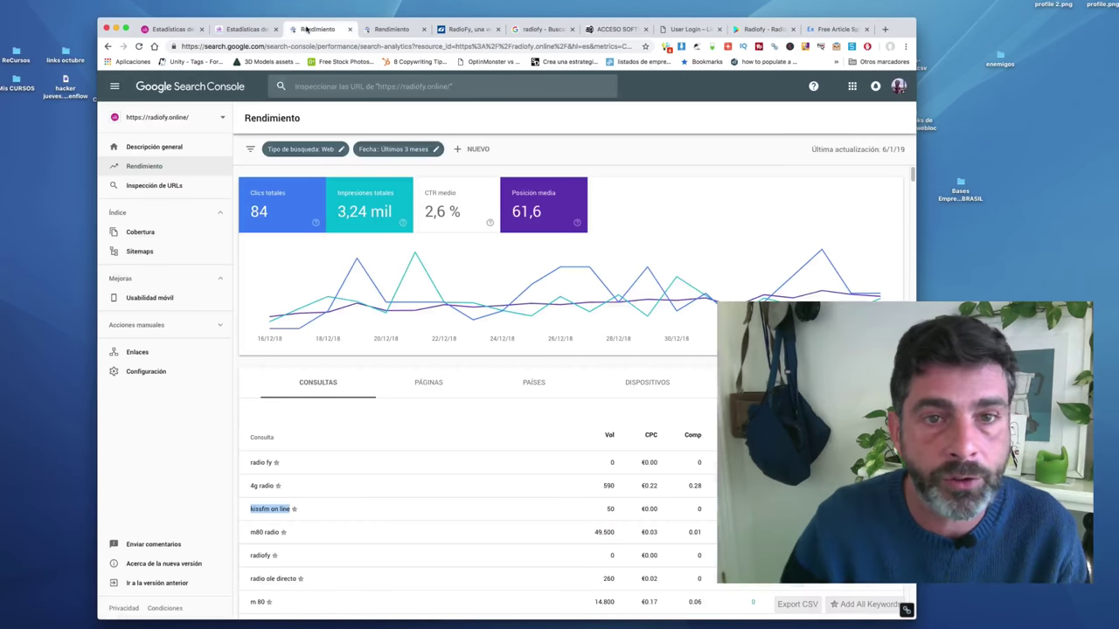
pyautogui.click(555, 204)
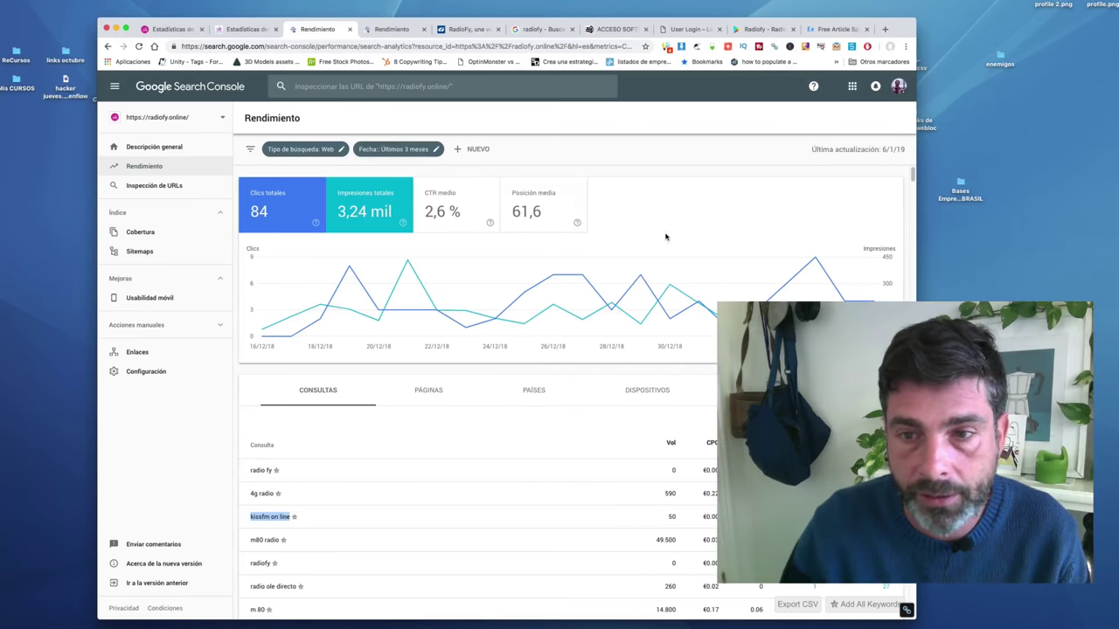
pyautogui.click(553, 213)
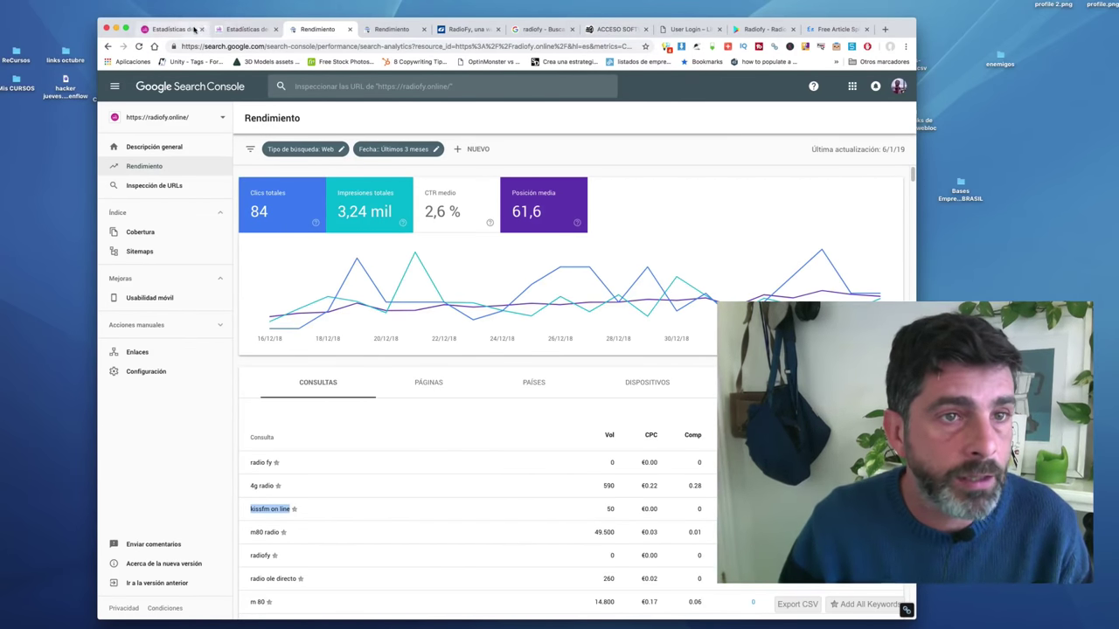
# Review radioespana.online's Jetpack statistics and compare both sites' Search Console performance reports
pyautogui.click(238, 29)
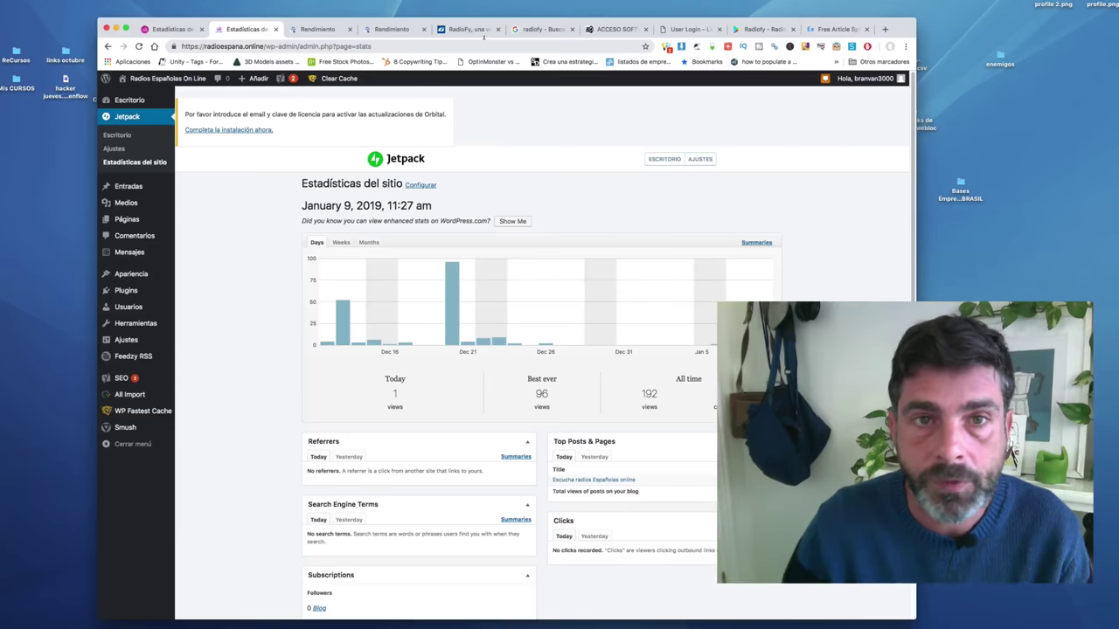
pyautogui.click(469, 29)
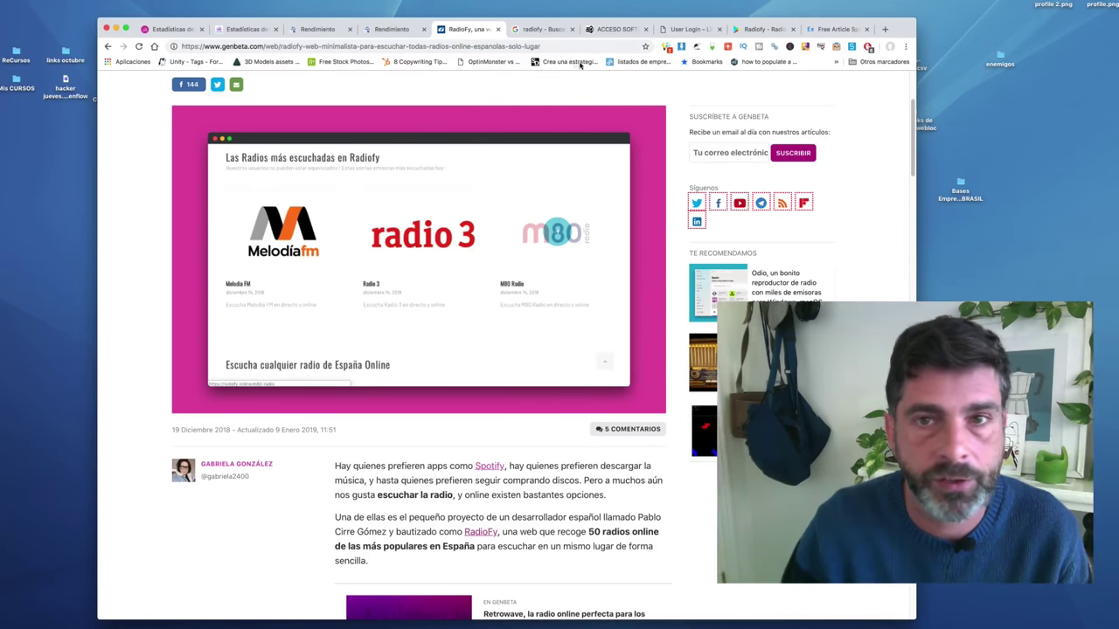
pyautogui.click(609, 31)
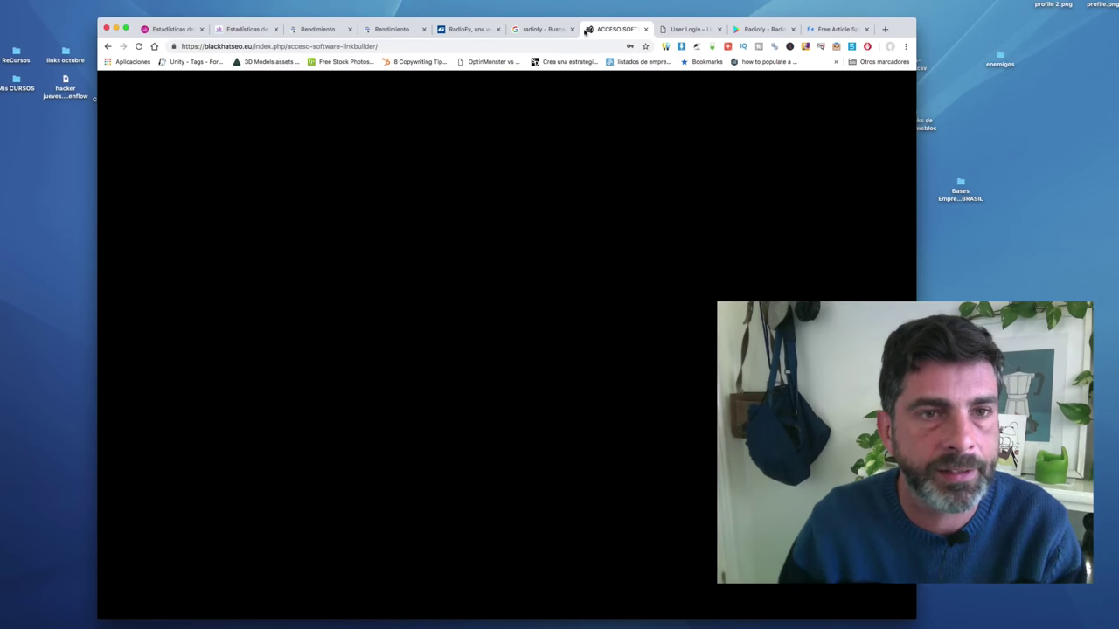
pyautogui.click(244, 30)
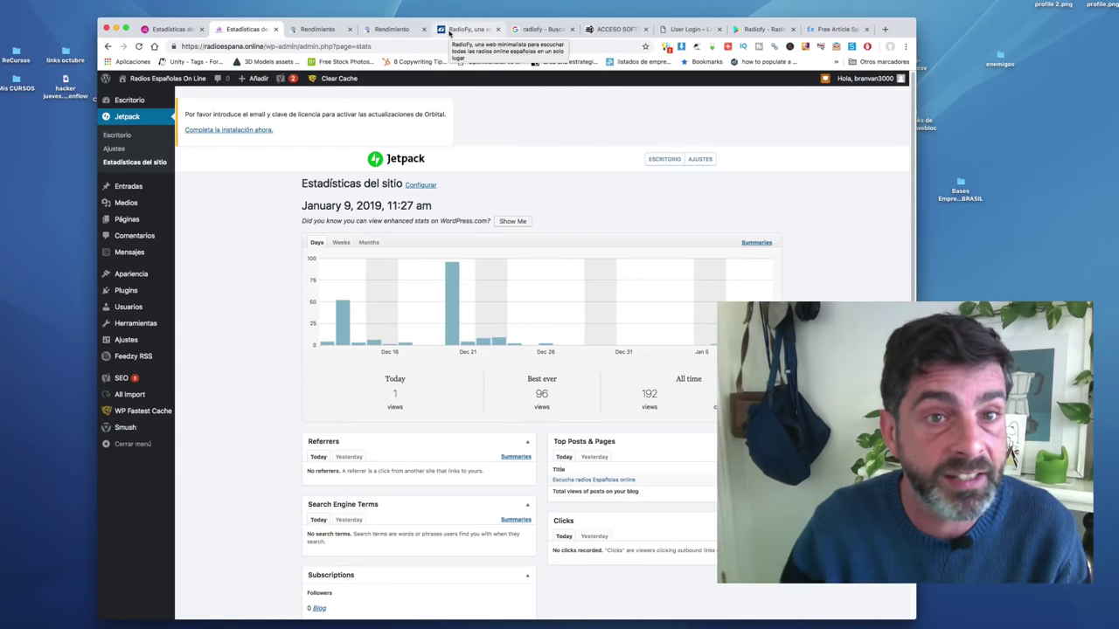
pyautogui.click(390, 28)
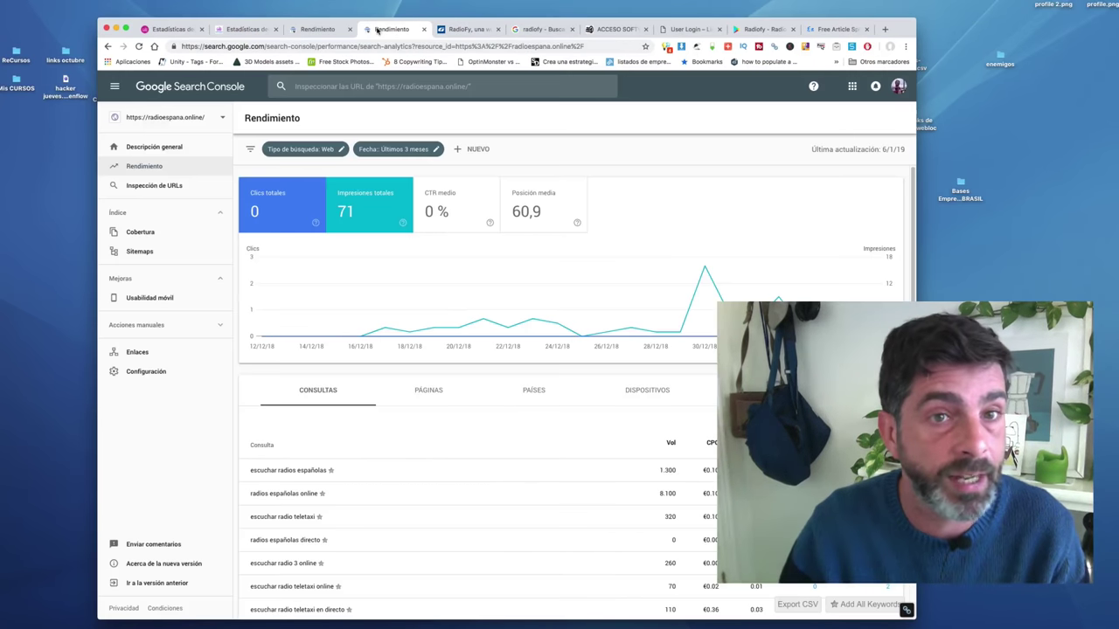
pyautogui.click(329, 29)
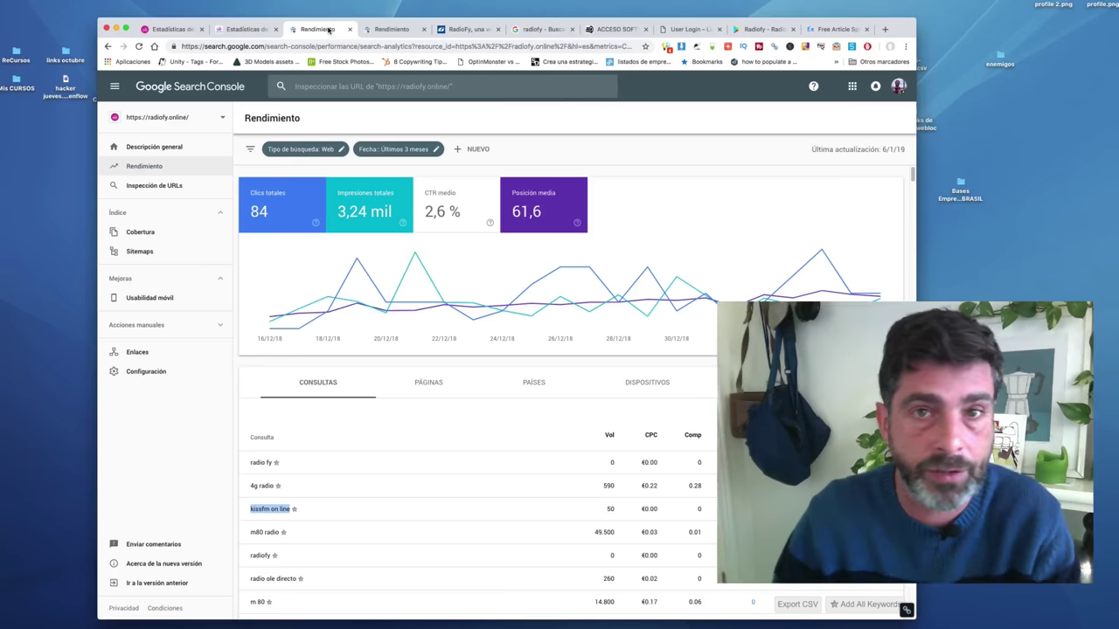
# Review Radiofy's coverage in the "radiofy" Google results and the Genbeta article, and return to its Google Play listing
pyautogui.click(529, 35)
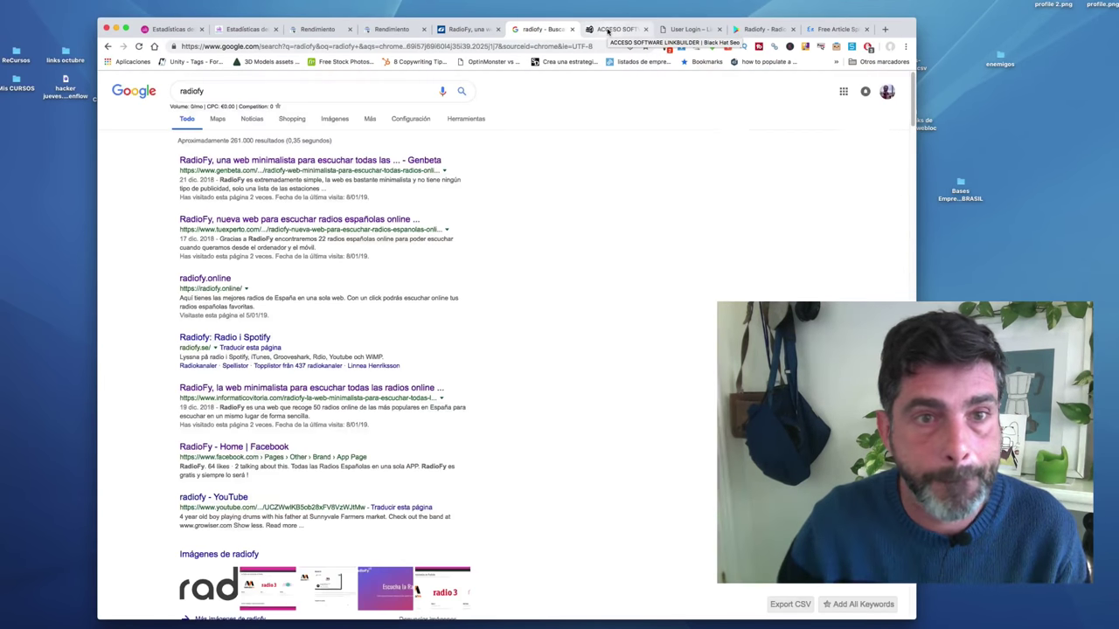
pyautogui.click(471, 30)
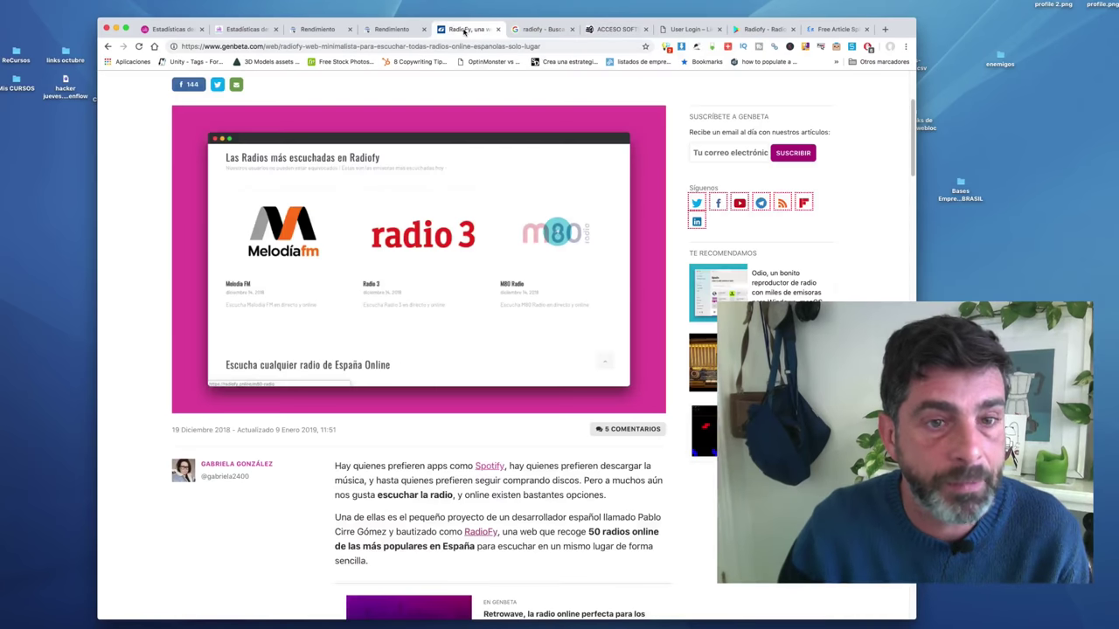
pyautogui.scroll(3, 514, 195)
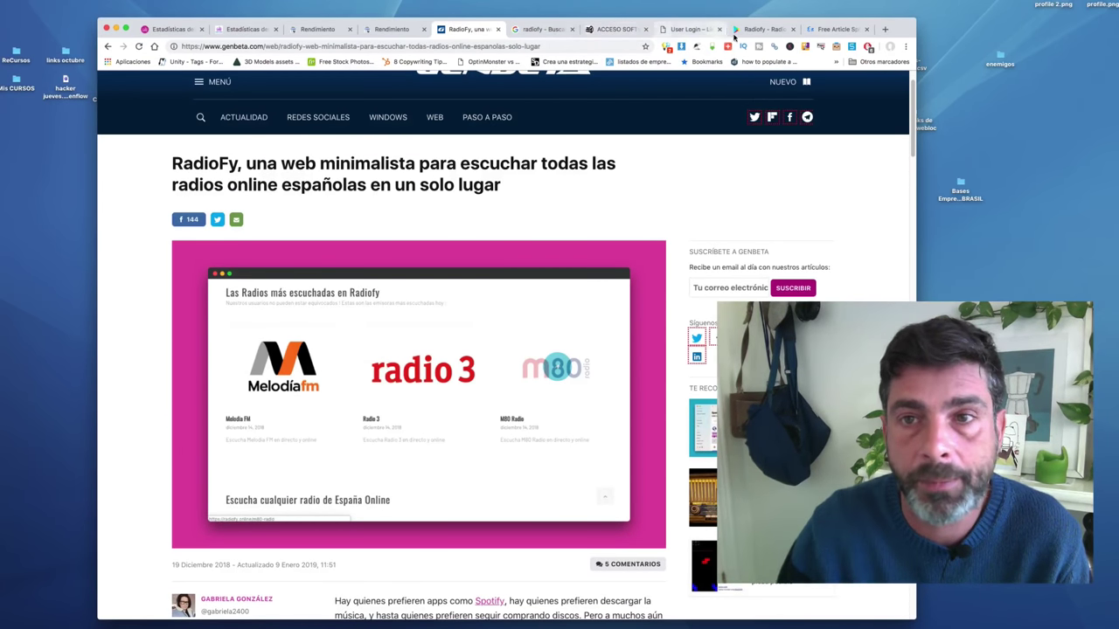
pyautogui.click(748, 31)
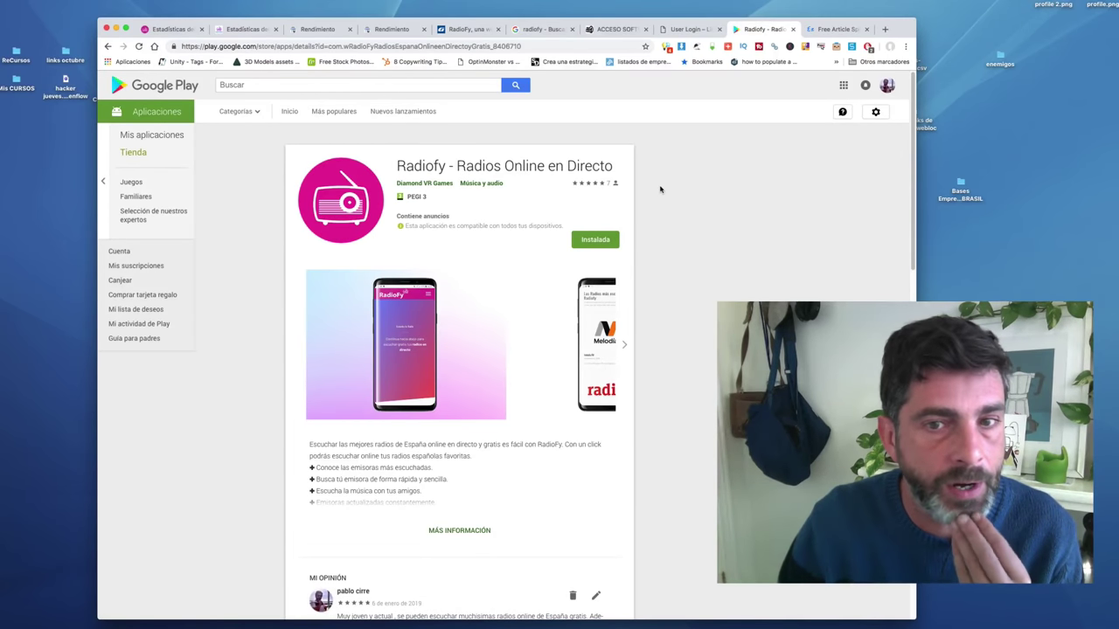